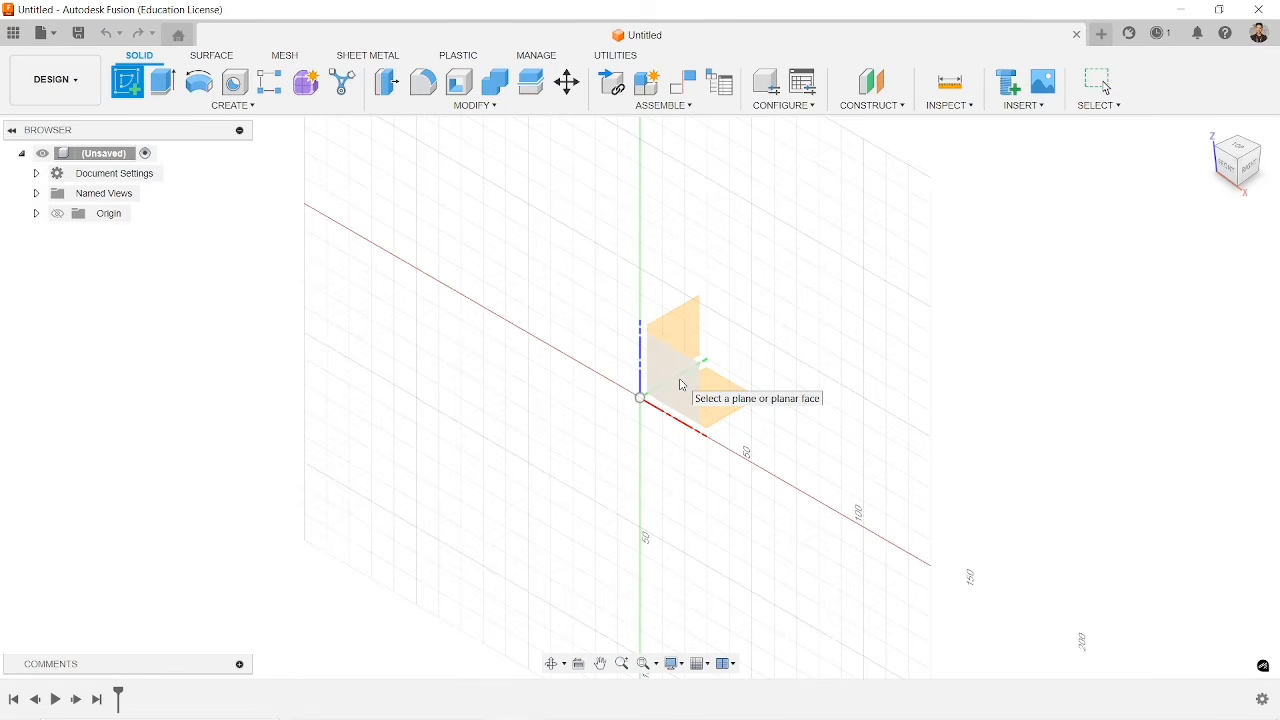
# - Sketch a 100 mm diameter circle centred on the origin of the front plane and move its dimension outside the circle
pyautogui.click(683, 385)
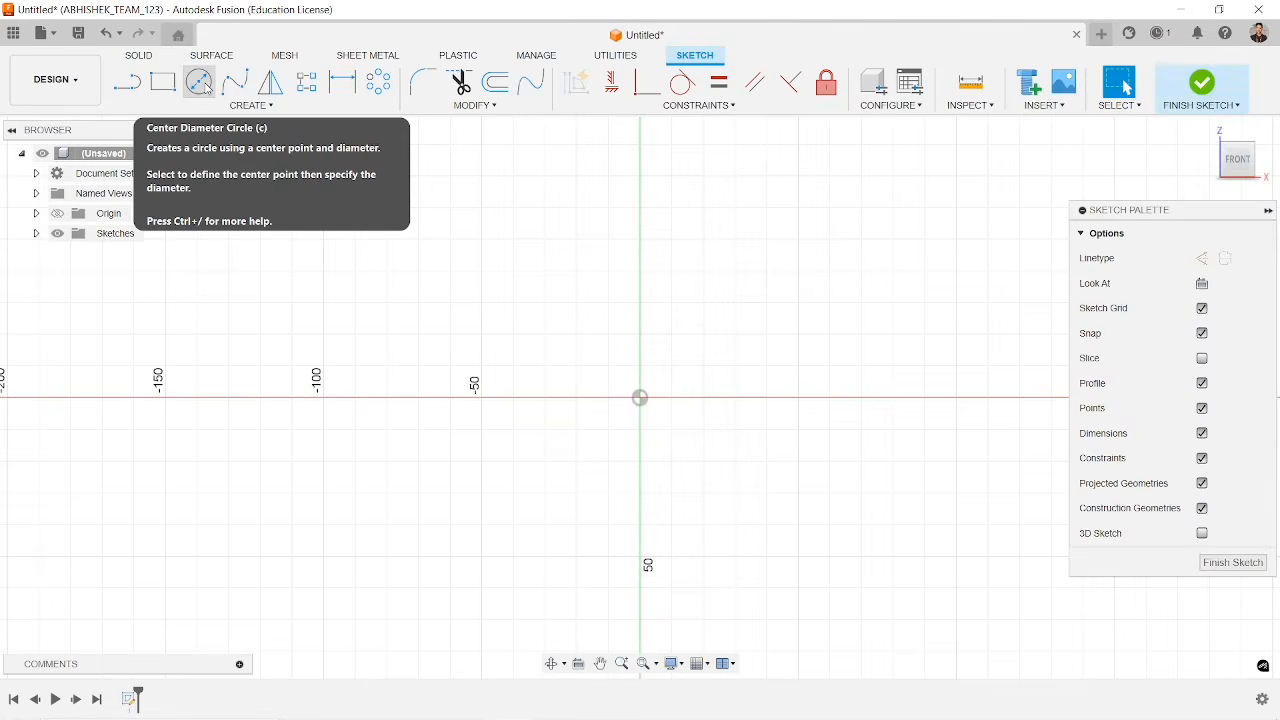
pyautogui.click(200, 83)
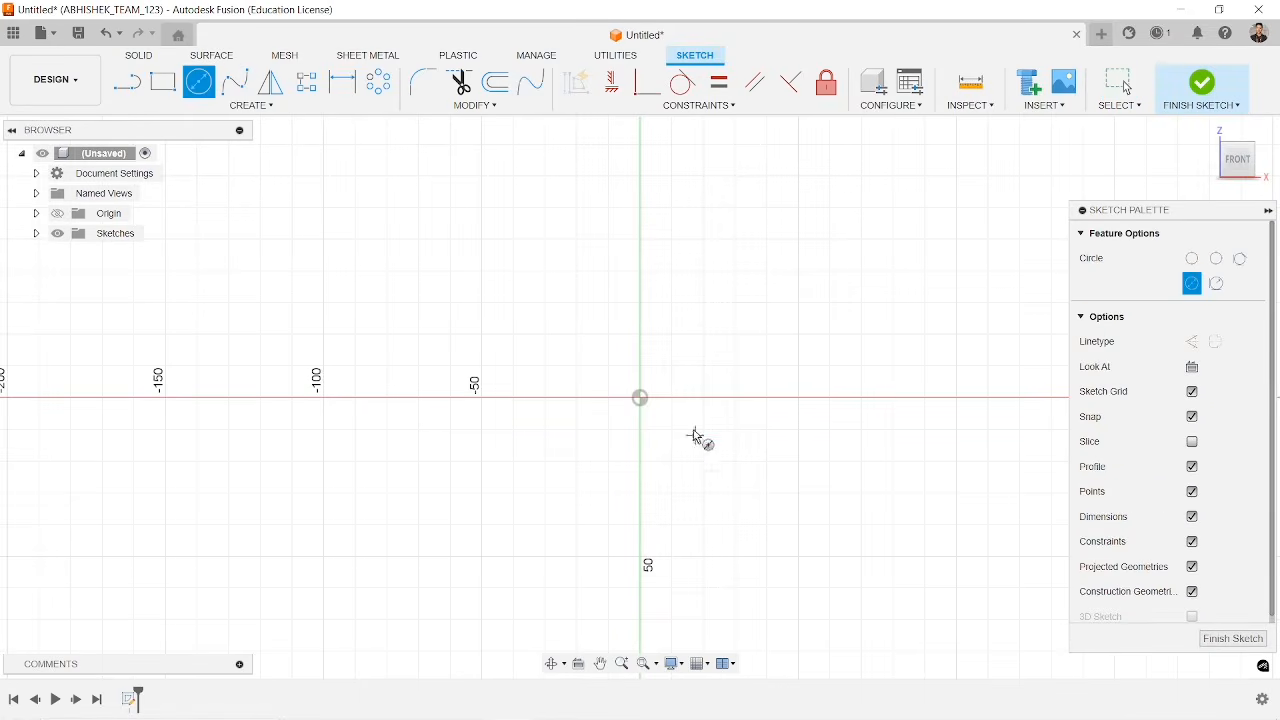
pyautogui.click(640, 399)
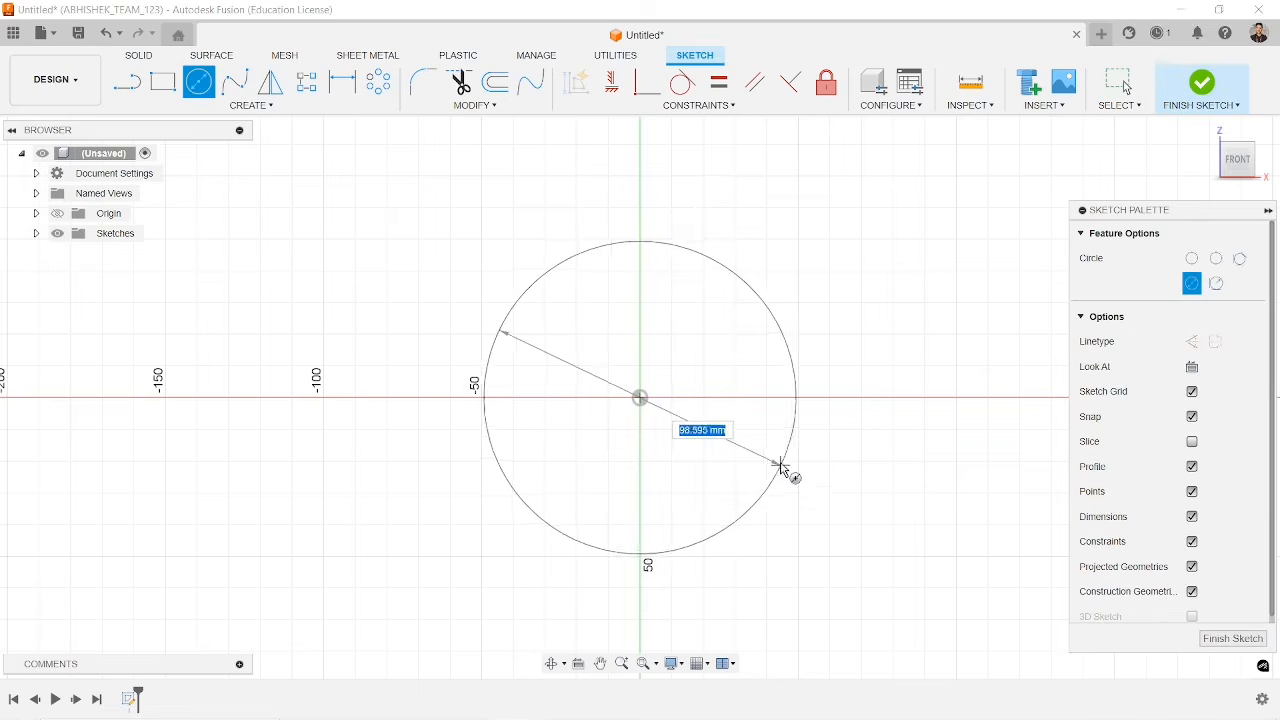
pyautogui.press('Tab')
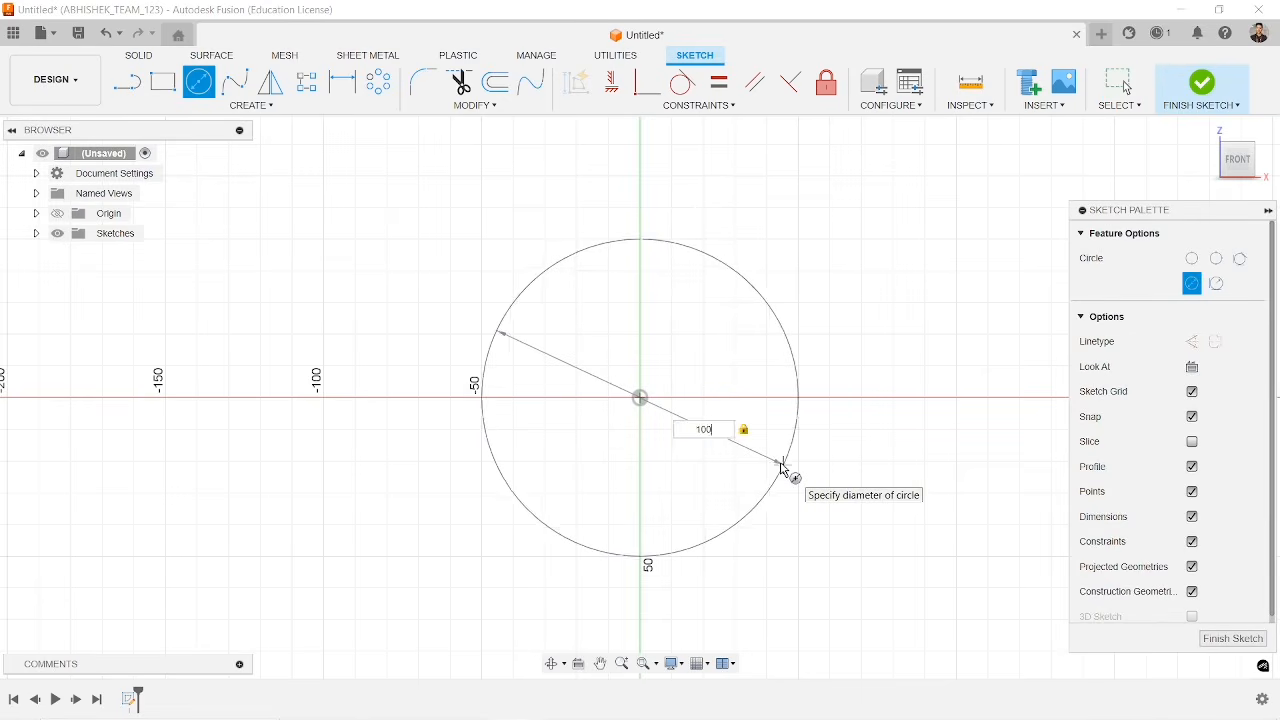
pyautogui.press('Return')
pyautogui.press('Escape')
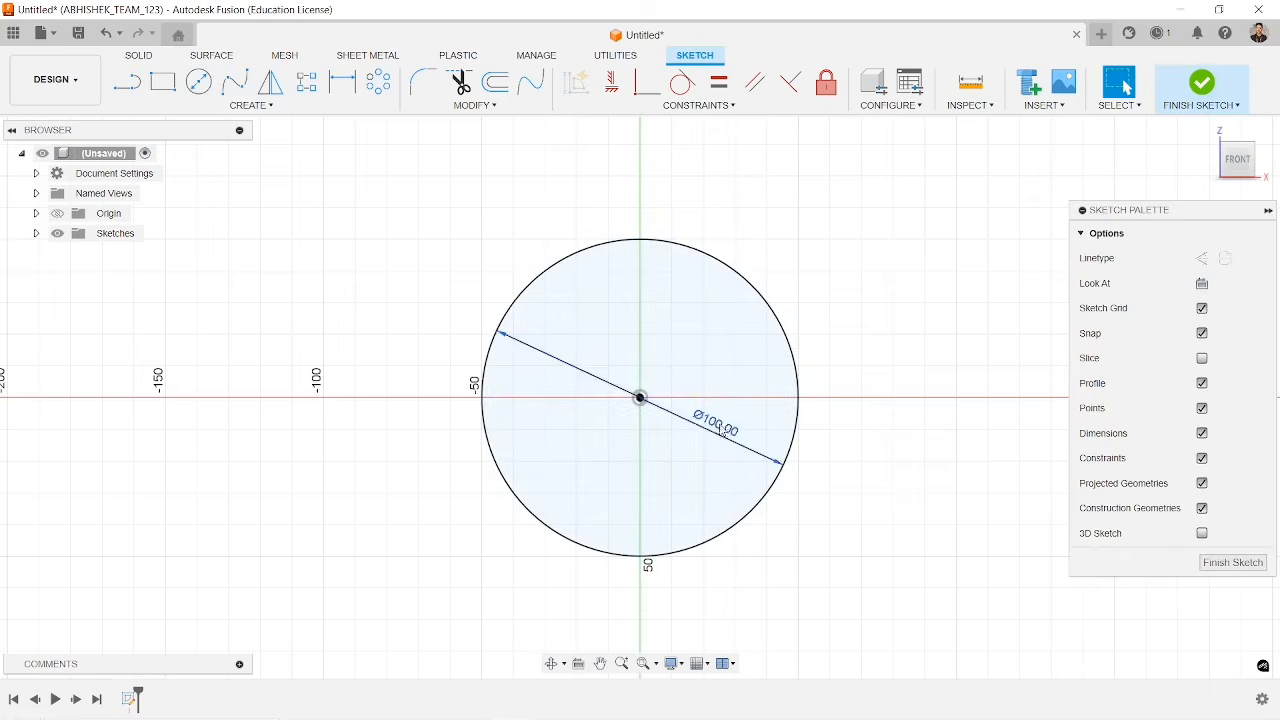
pyautogui.moveTo(720, 430); pyautogui.dragTo(1016, 184)
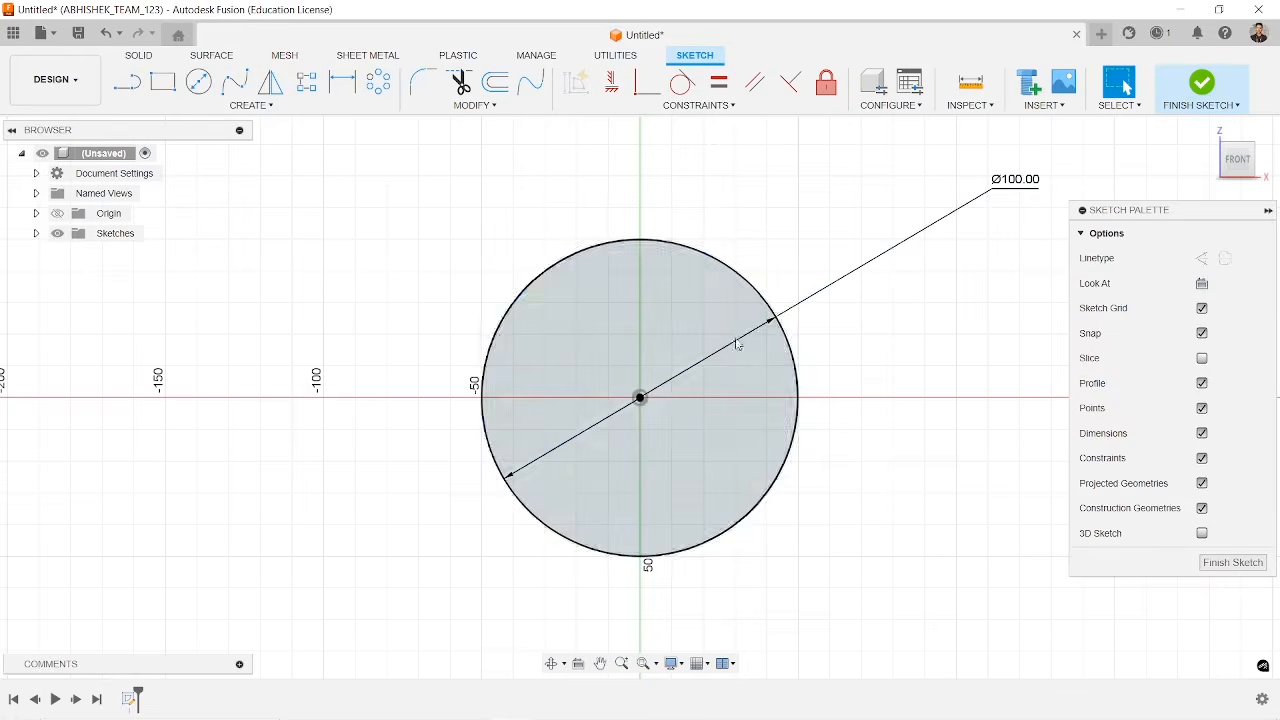
# - Try a horizontal center-to-center slot about 48 mm wide above and left of the circle, and undo it
pyautogui.scroll(-2, 727, 305)
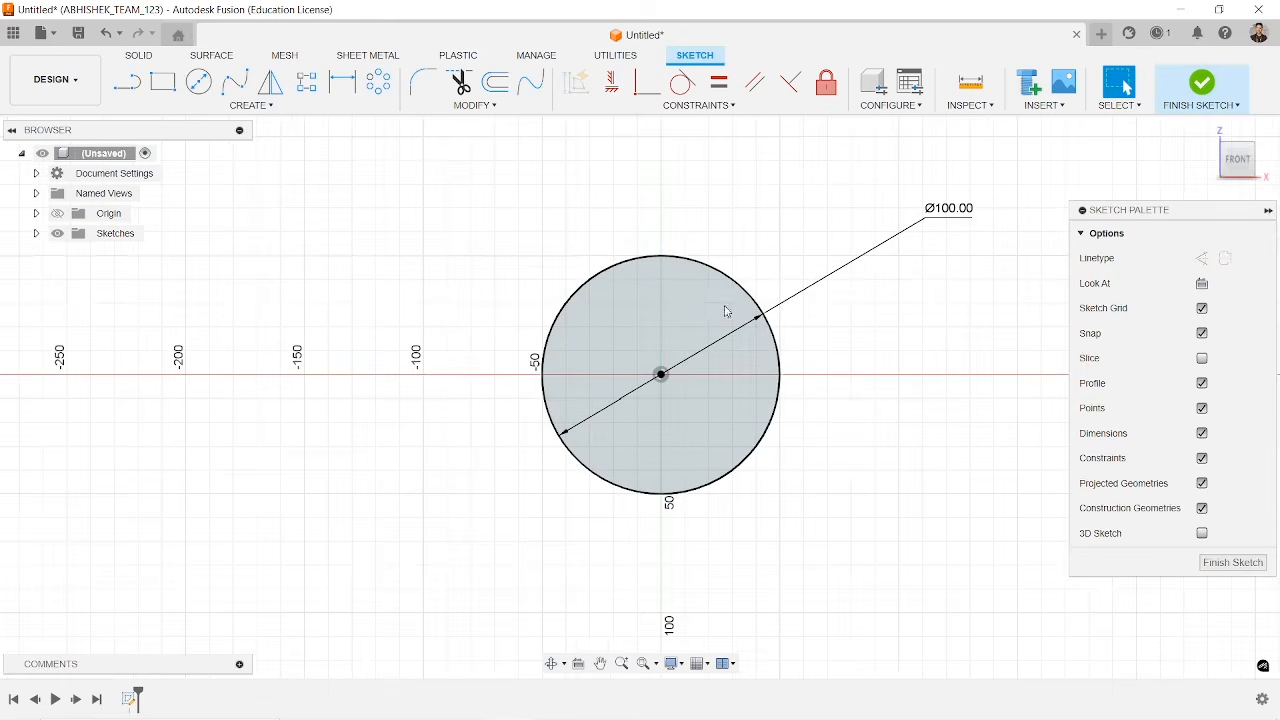
pyautogui.moveTo(724, 307); pyautogui.dragTo(677, 349, button='middle')
pyautogui.scroll(-1, 668, 378)
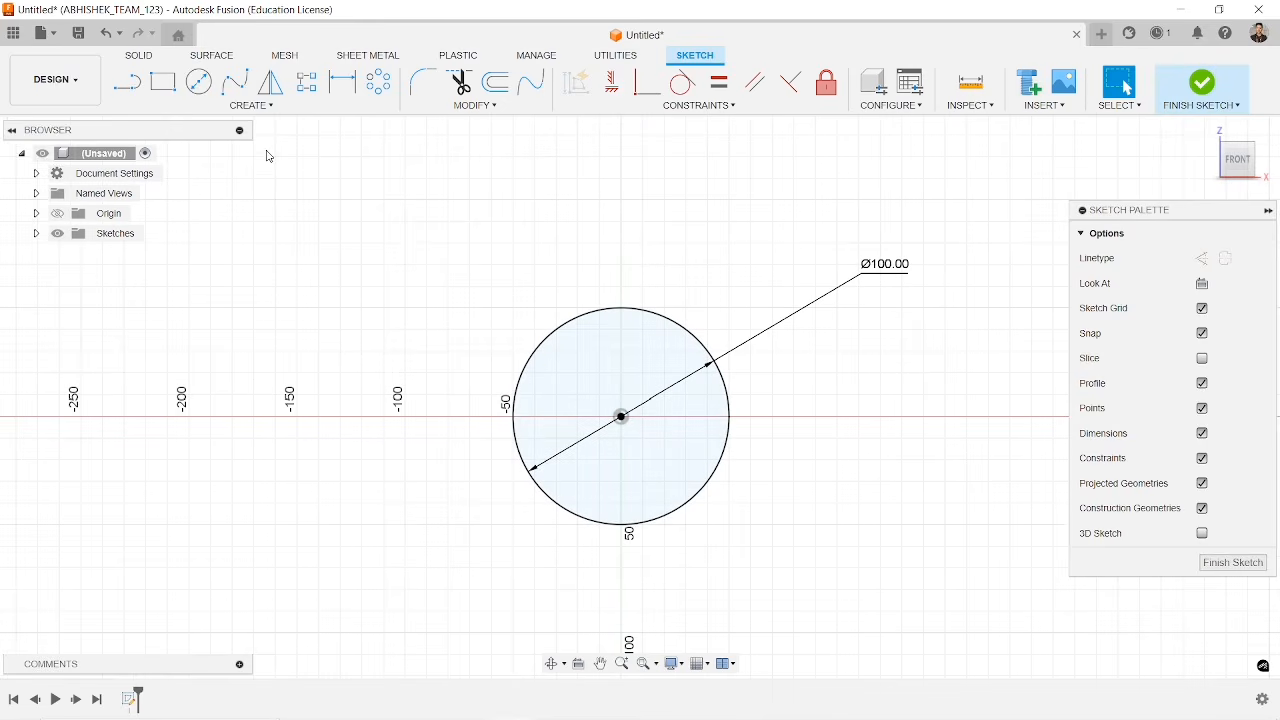
pyautogui.click(276, 106)
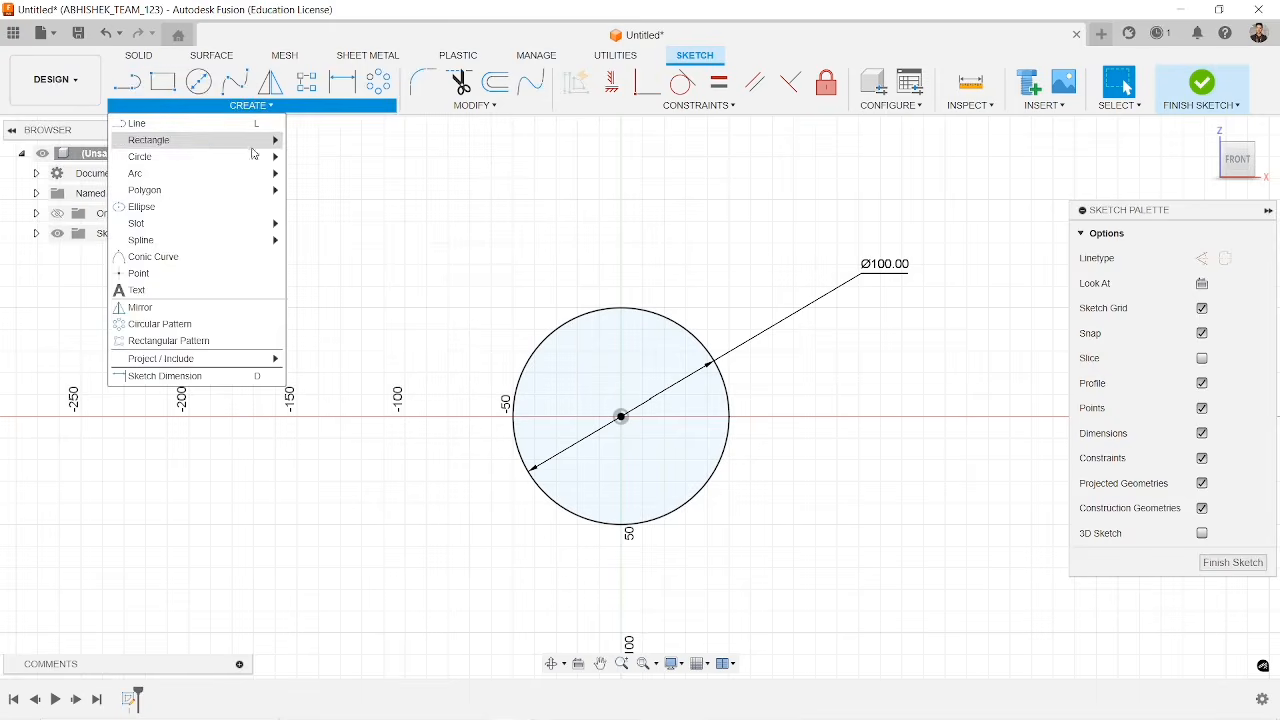
pyautogui.moveTo(255, 224)
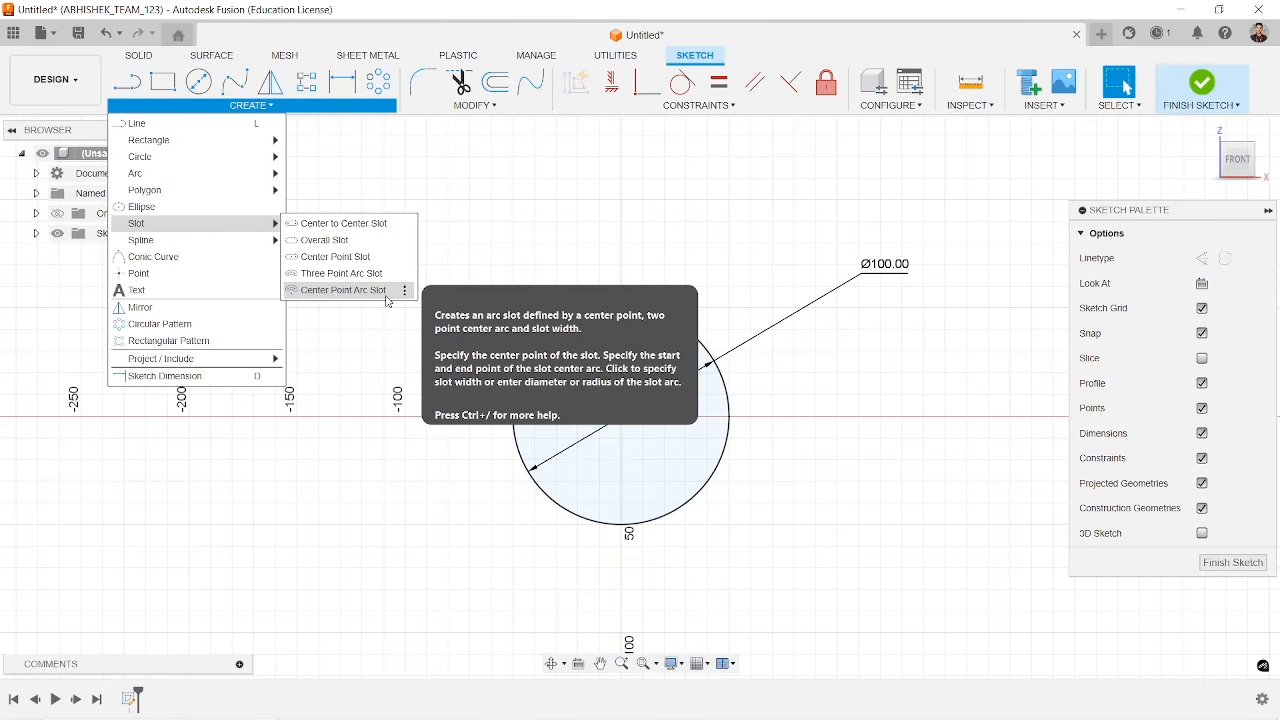
pyautogui.click(365, 224)
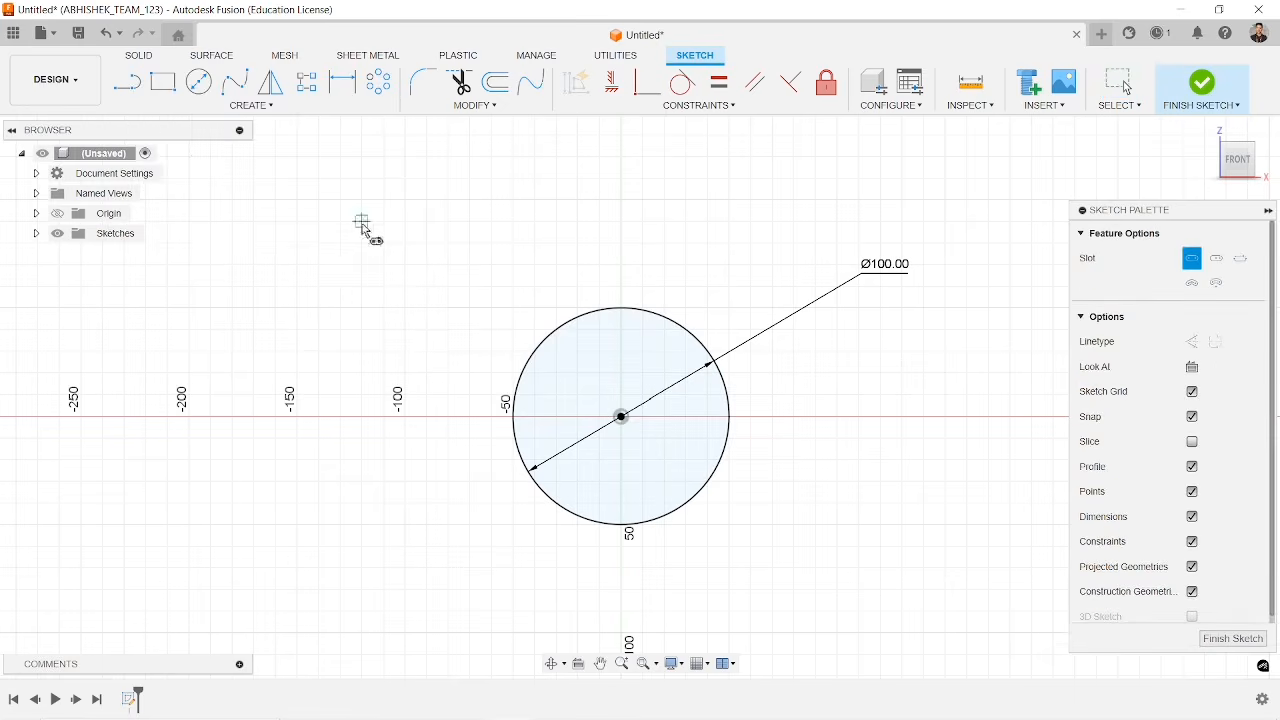
pyautogui.click(211, 243)
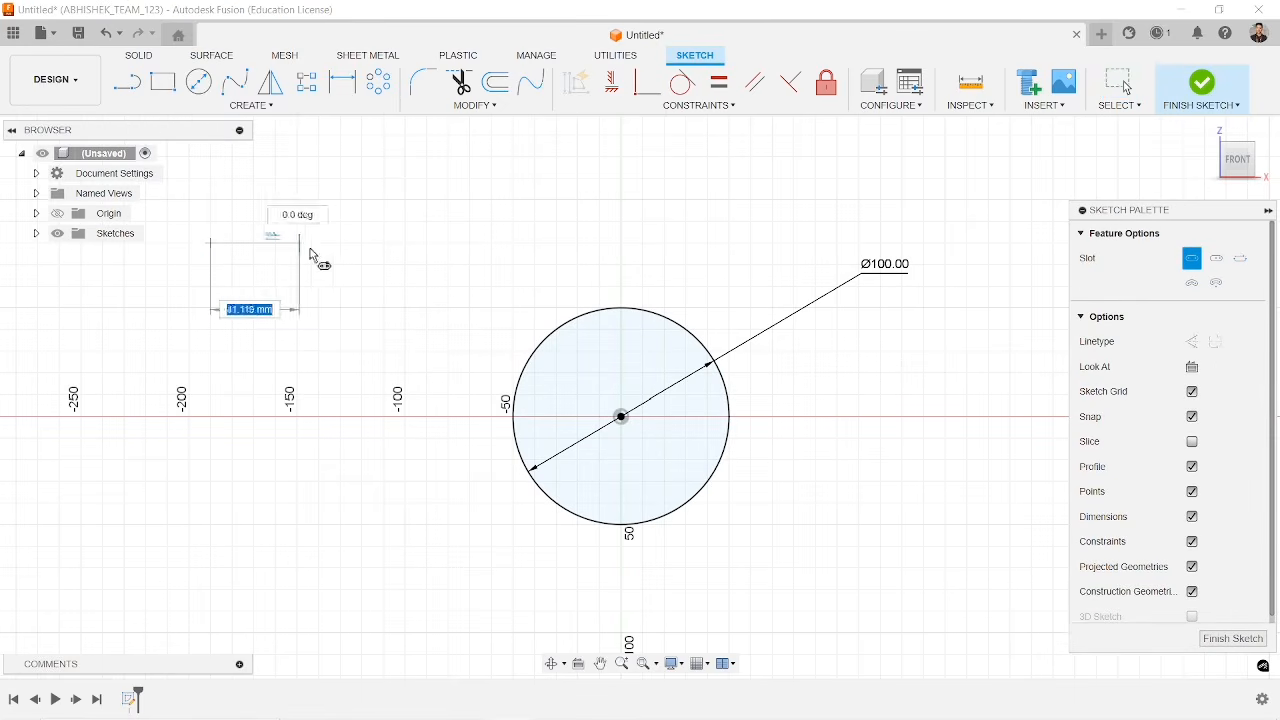
pyautogui.click(470, 245)
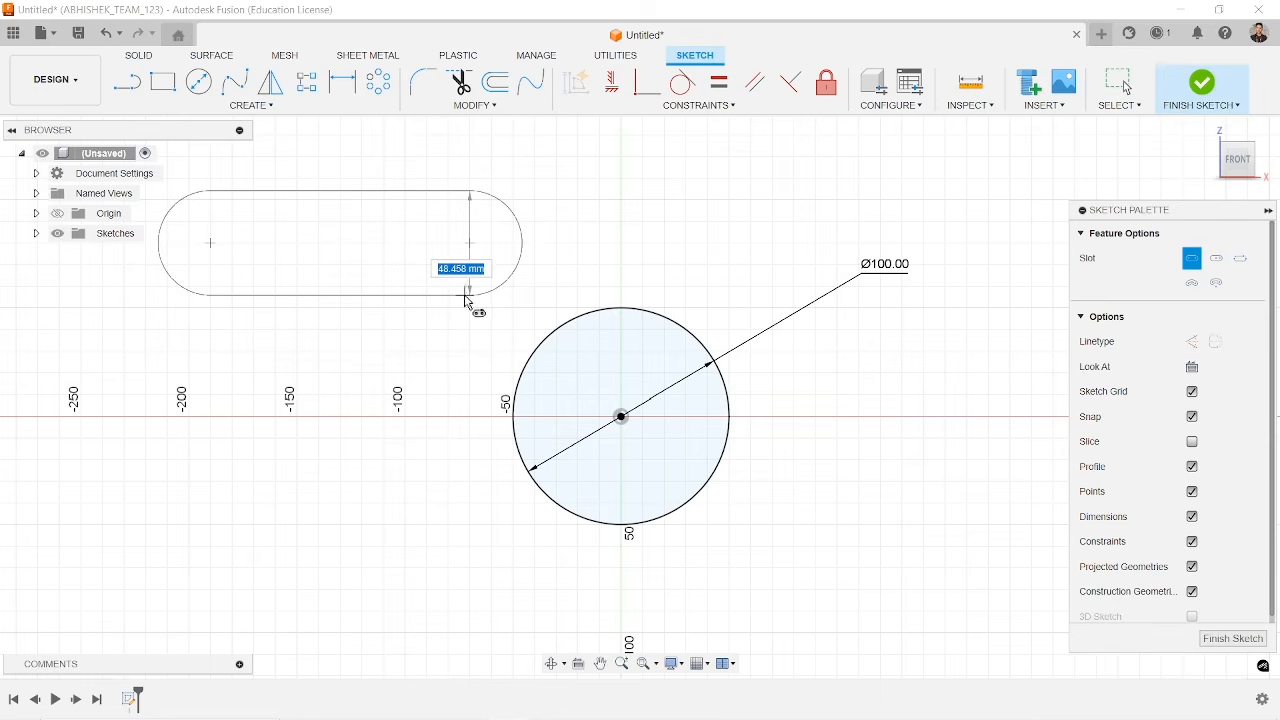
pyautogui.click(466, 301)
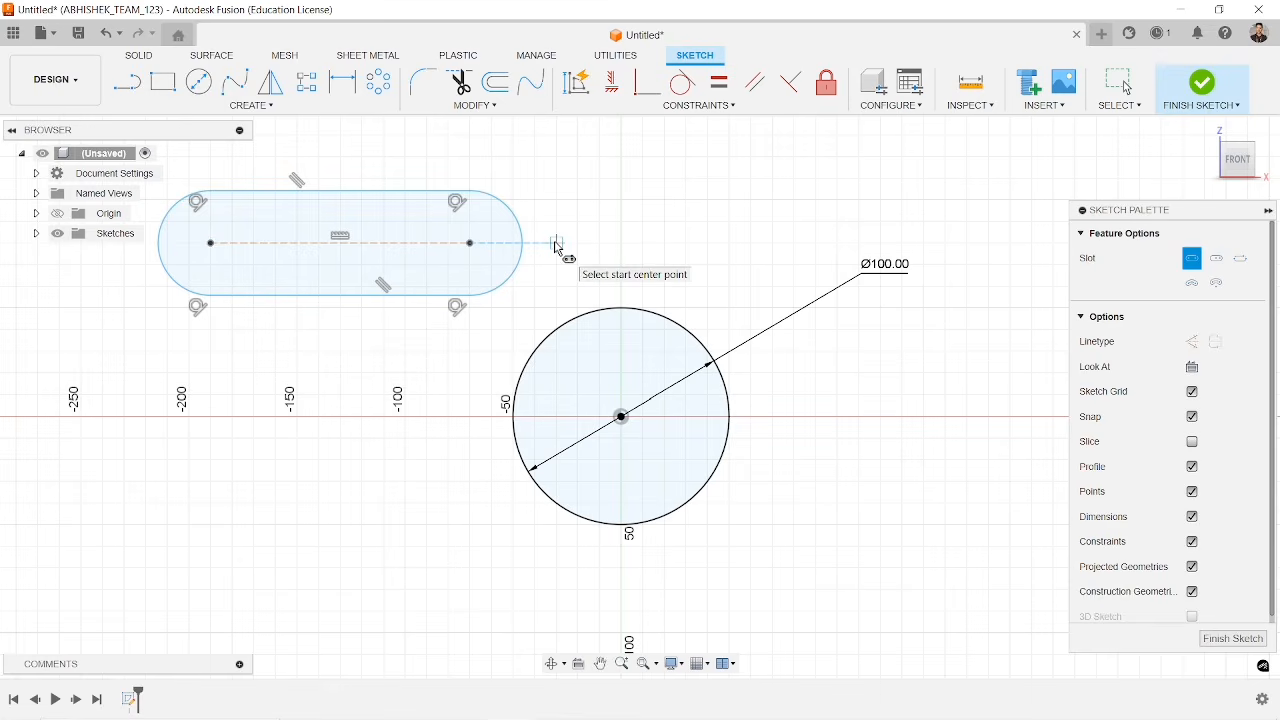
pyautogui.press('Escape')
pyautogui.hotkey('ctrl', 'z')
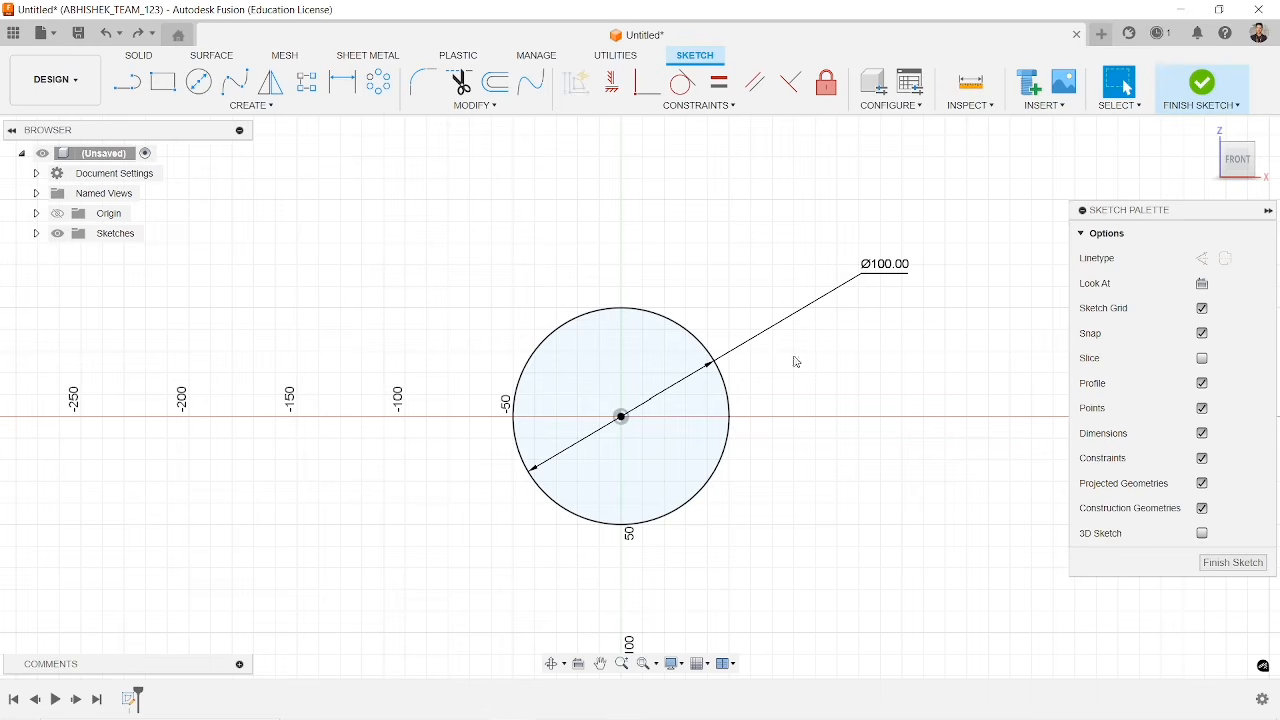
# - Draw a vertical line from the circle's centre upward to a point above the circle
pyautogui.click(126, 84)
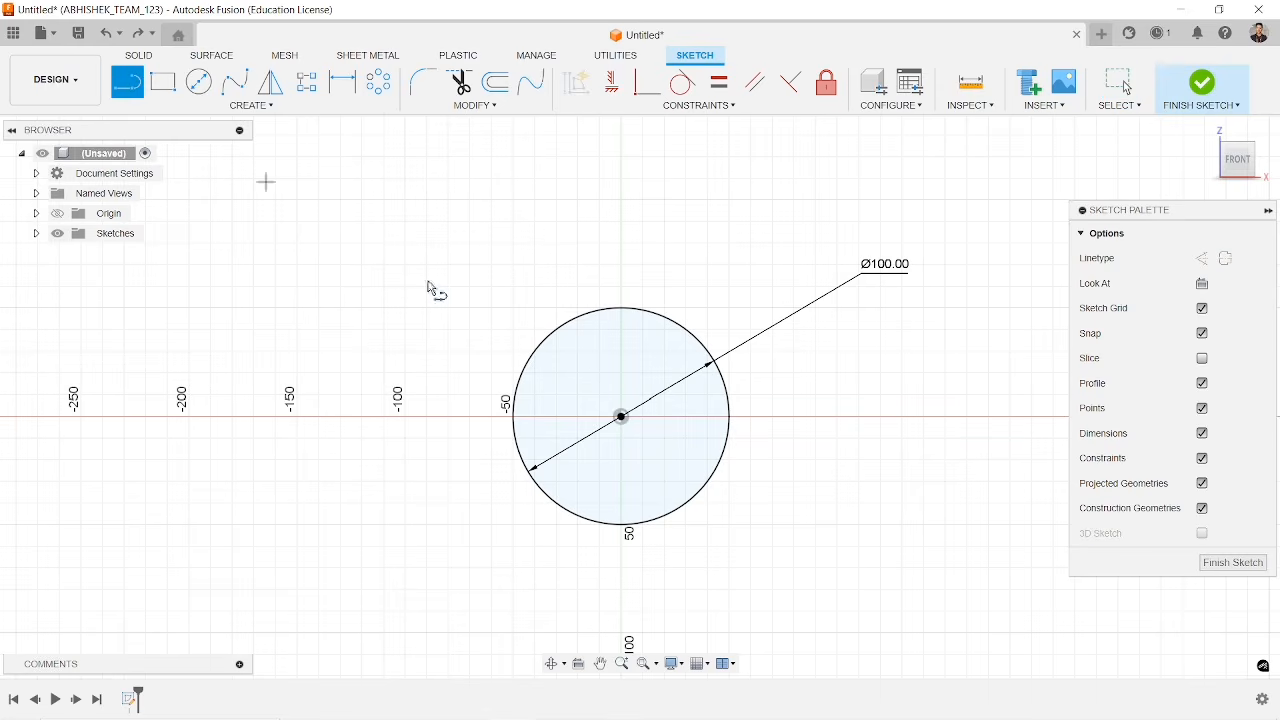
pyautogui.click(621, 416)
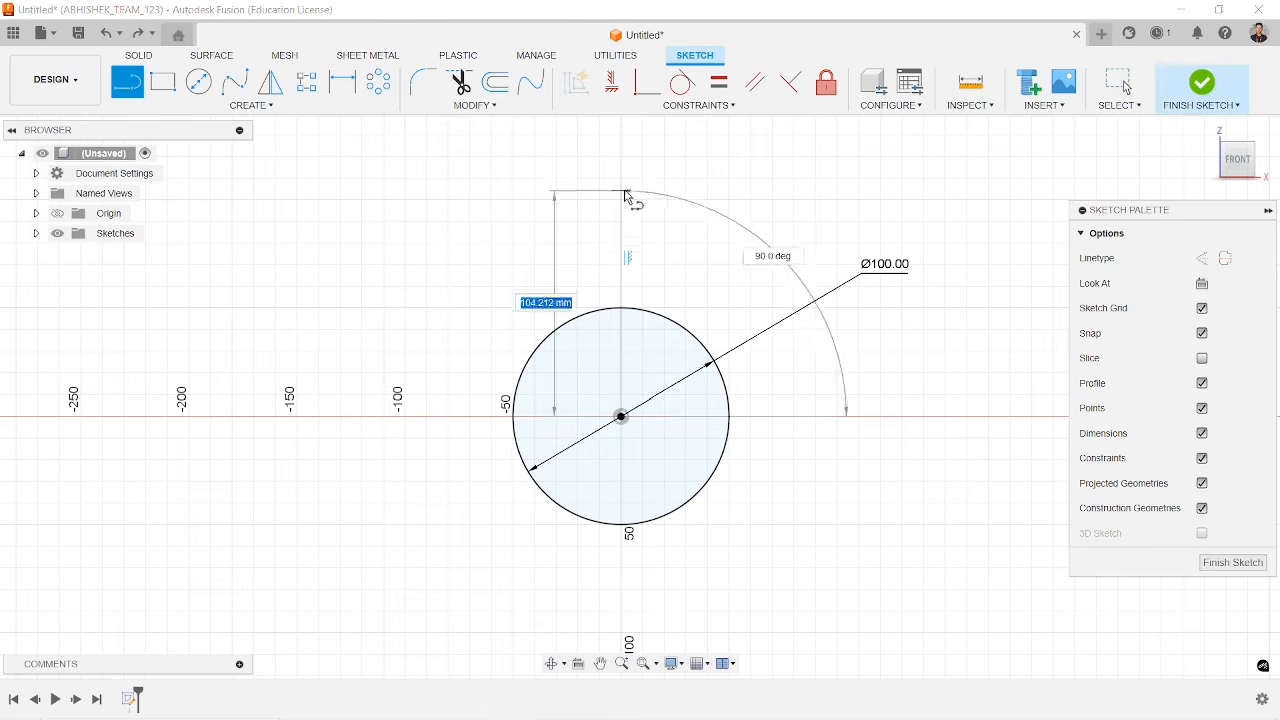
pyautogui.click(622, 180)
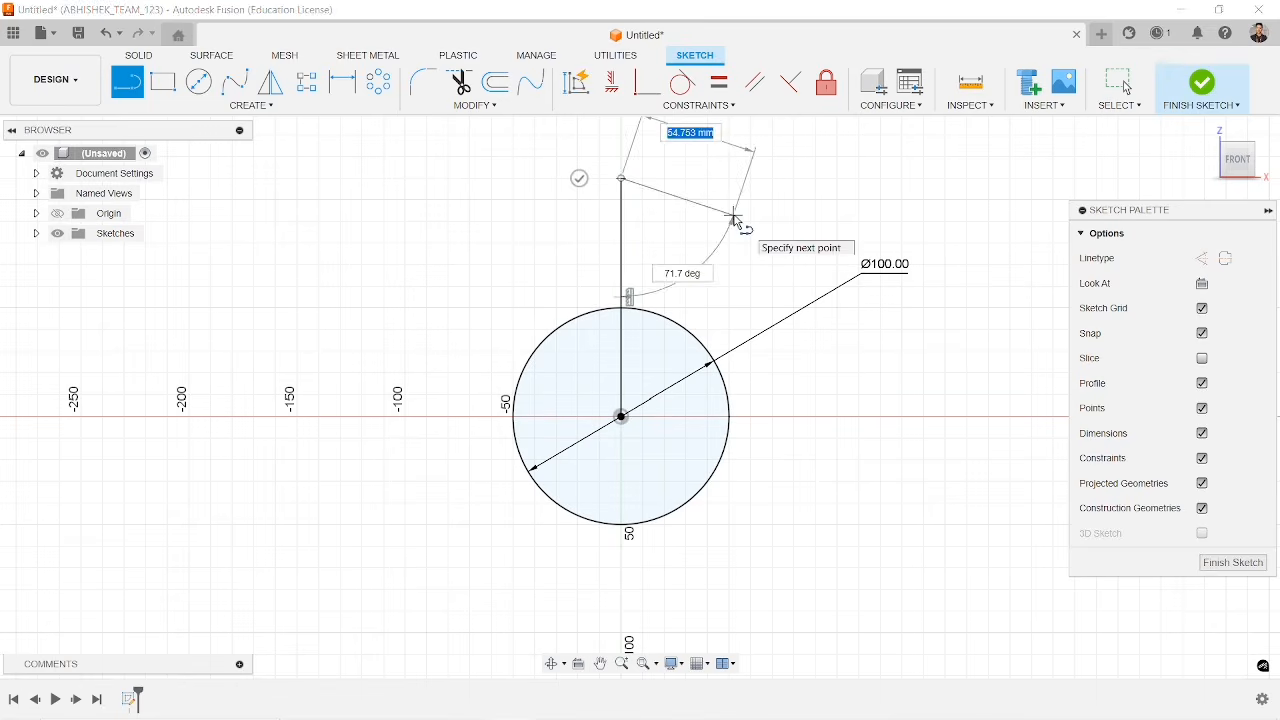
pyautogui.press('Escape')
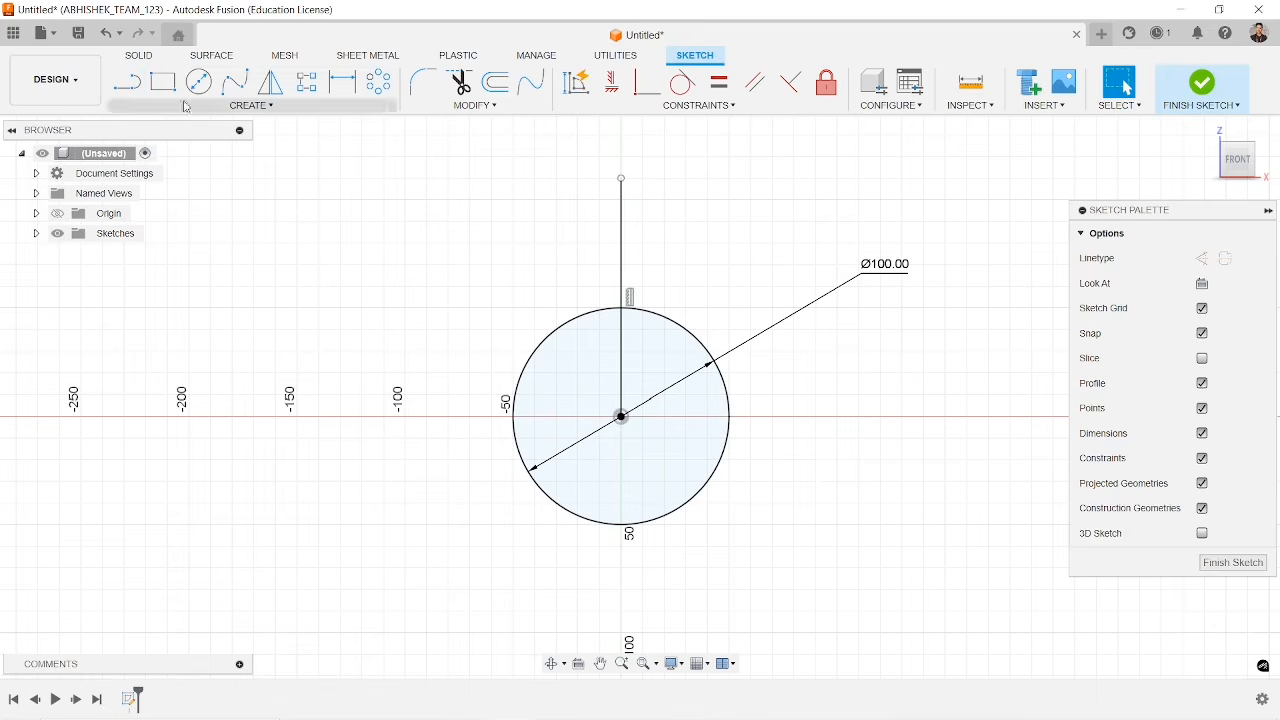
# - Draw two slanted lines from the circle's centre, about 114 mm to the upper left and about 119 mm to the upper right
pyautogui.press('l')
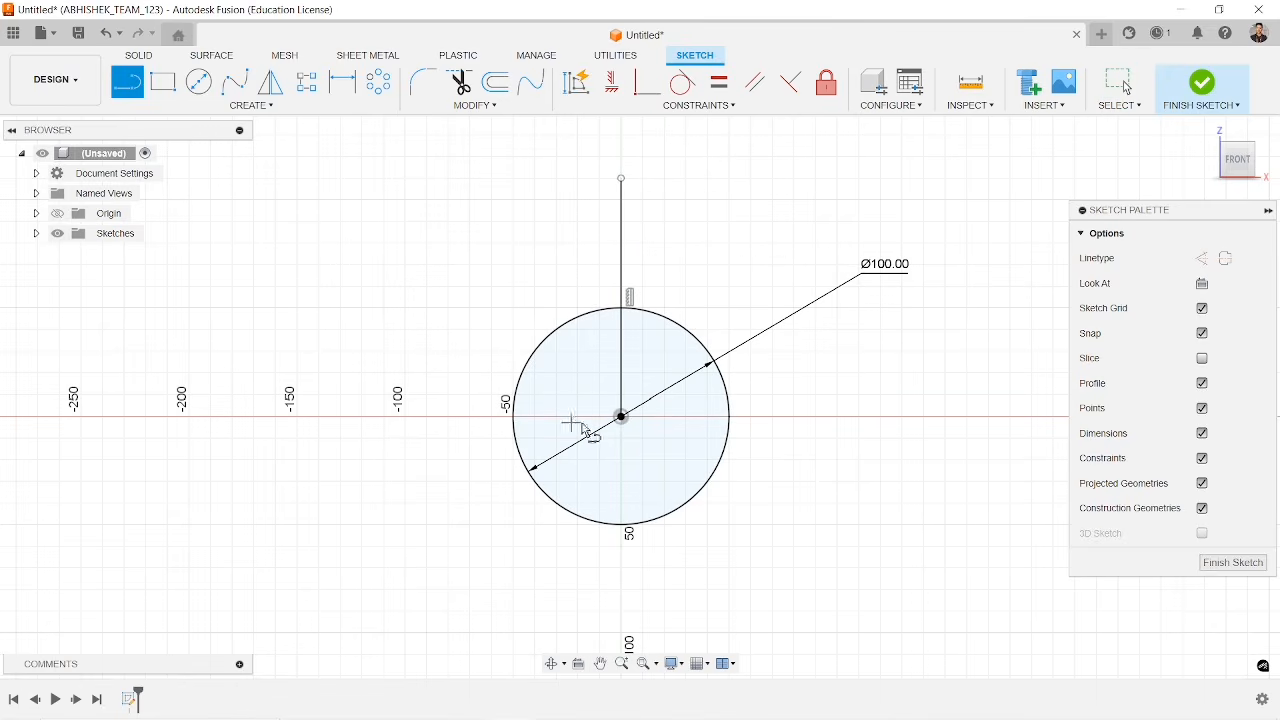
pyautogui.click(621, 416)
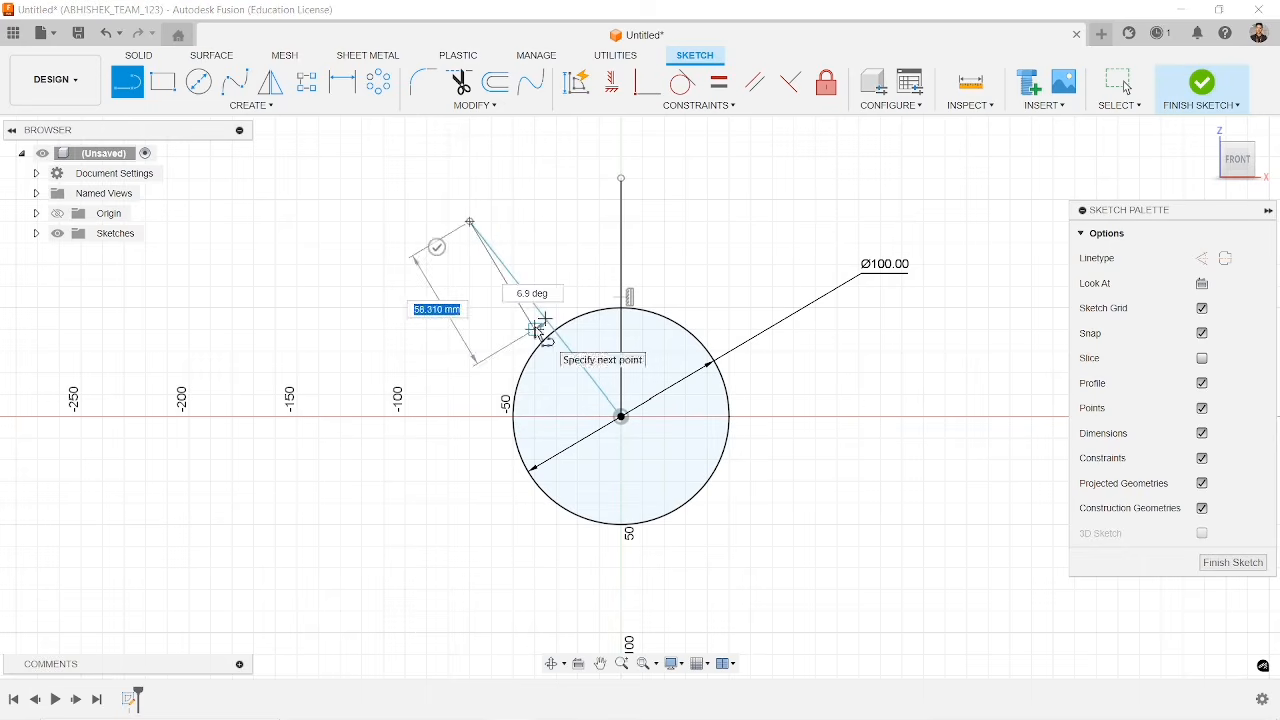
pyautogui.press('Escape')
pyautogui.click(126, 82)
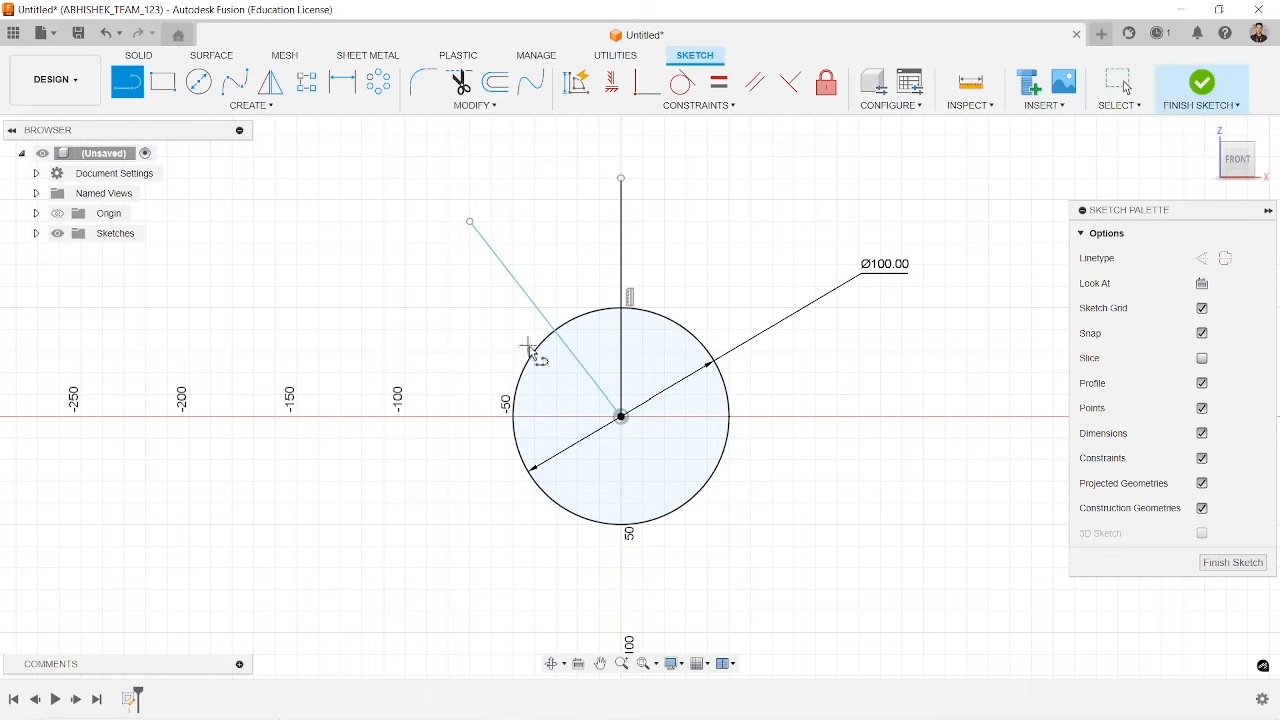
pyautogui.click(621, 416)
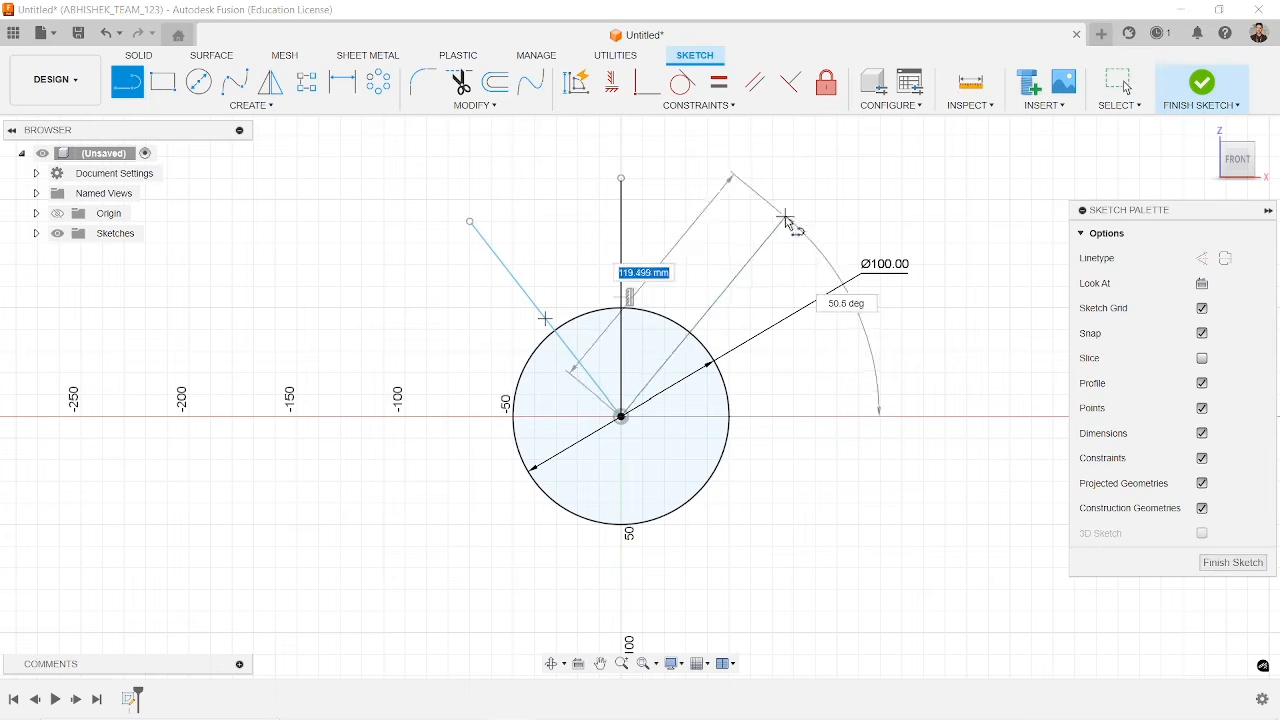
pyautogui.click(784, 214)
pyautogui.press('Escape')
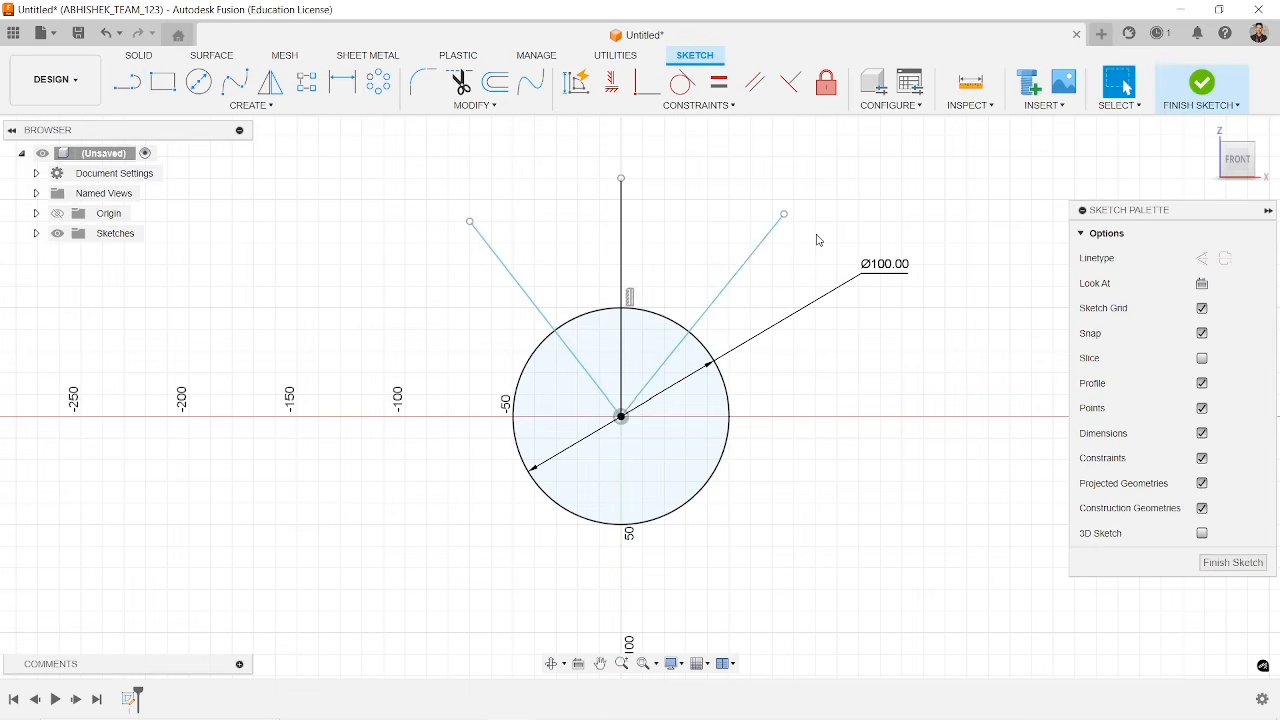
pyautogui.click(342, 82)
pyautogui.click(521, 288)
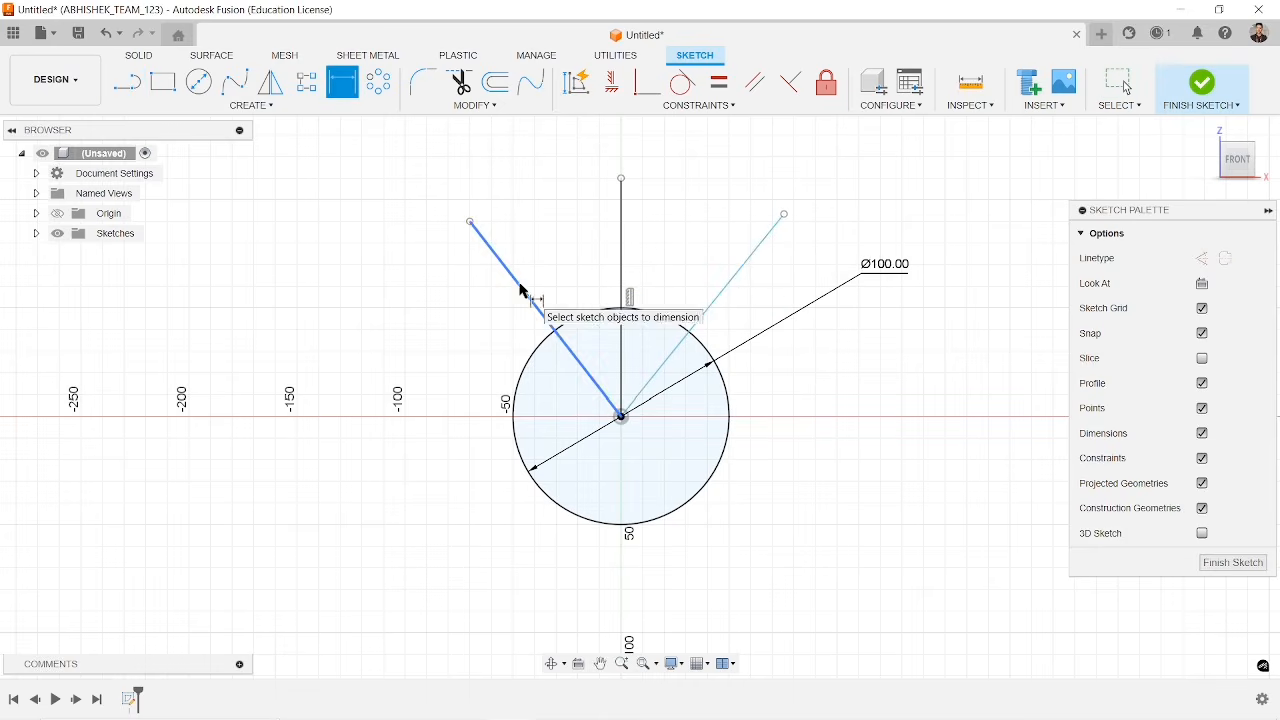
pyautogui.click(466, 368)
pyautogui.press('Return')
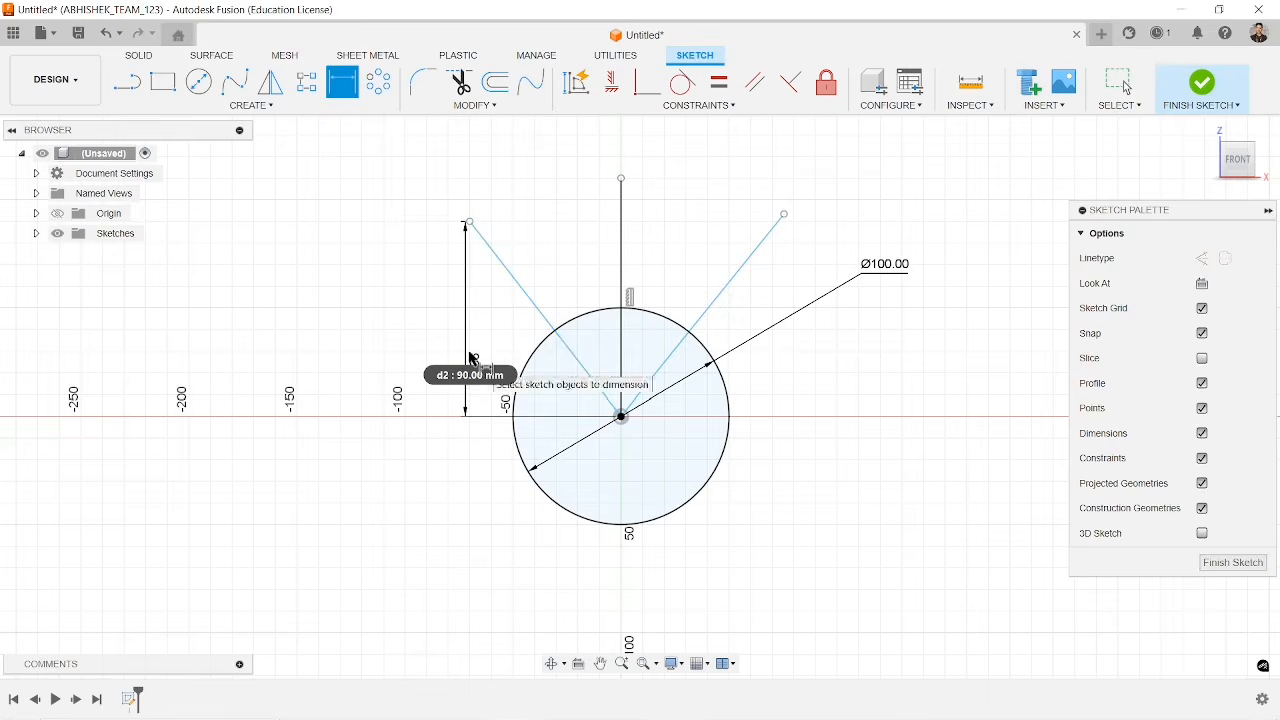
pyautogui.press('Escape')
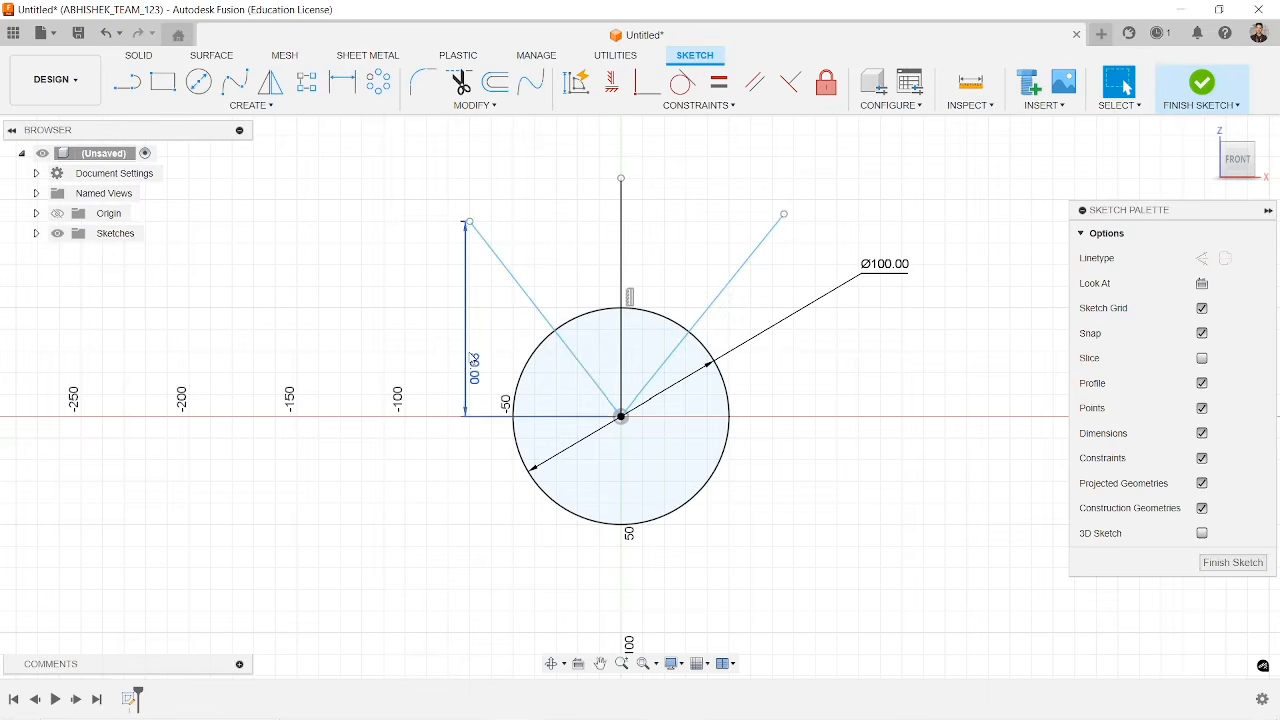
pyautogui.hotkey('ctrl', 'z')
# - Dimension both slanted lines along their length and set each to 100 mm
pyautogui.click(342, 82)
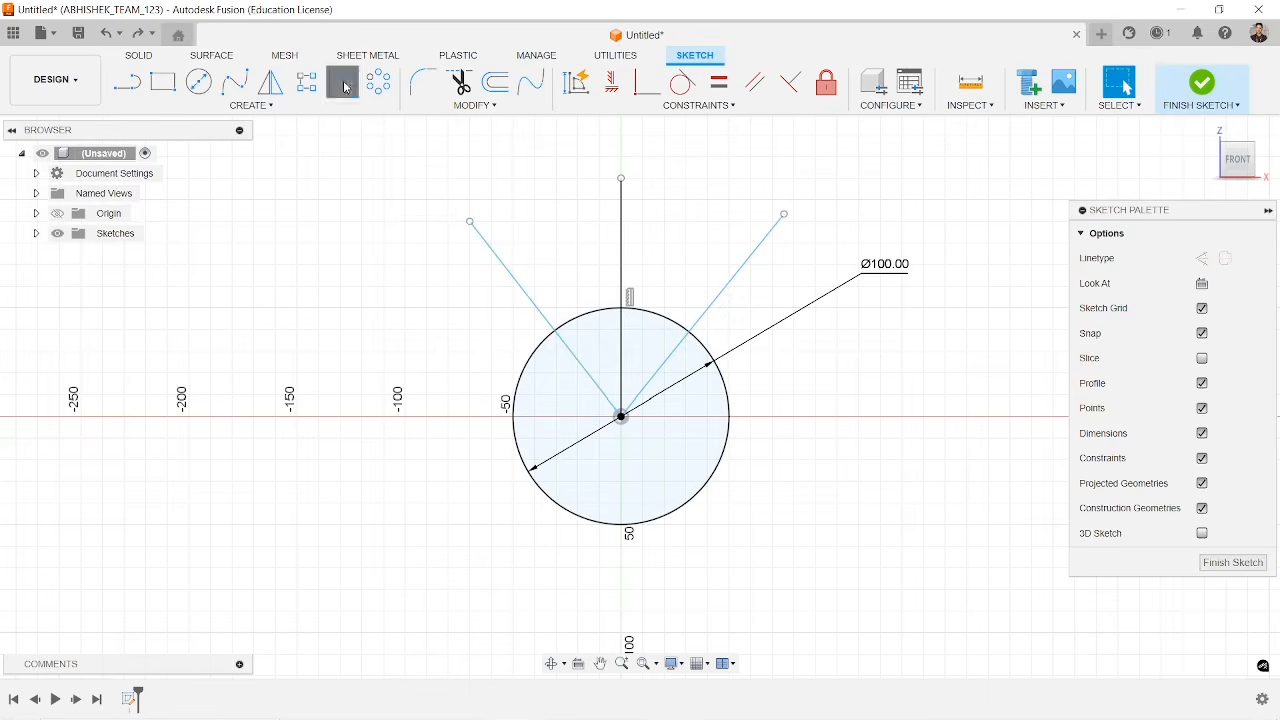
pyautogui.click(520, 289)
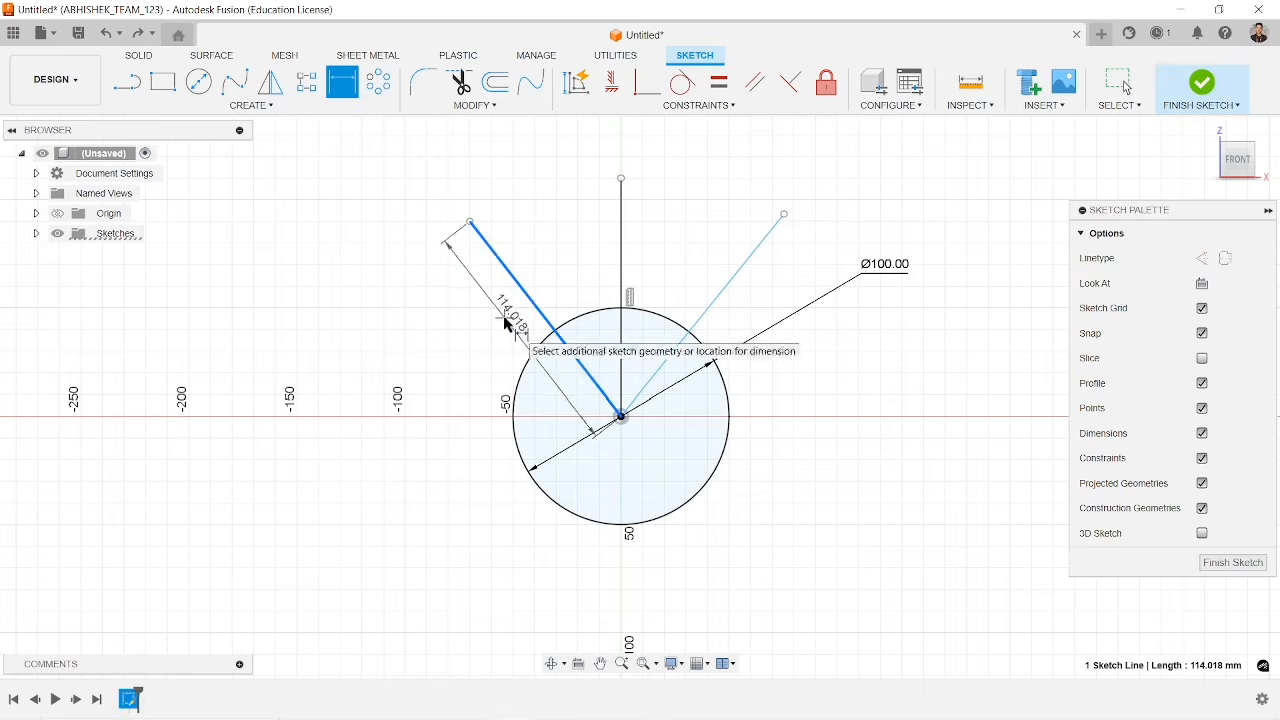
pyautogui.click(503, 319)
pyautogui.write('100')
pyautogui.press('Return')
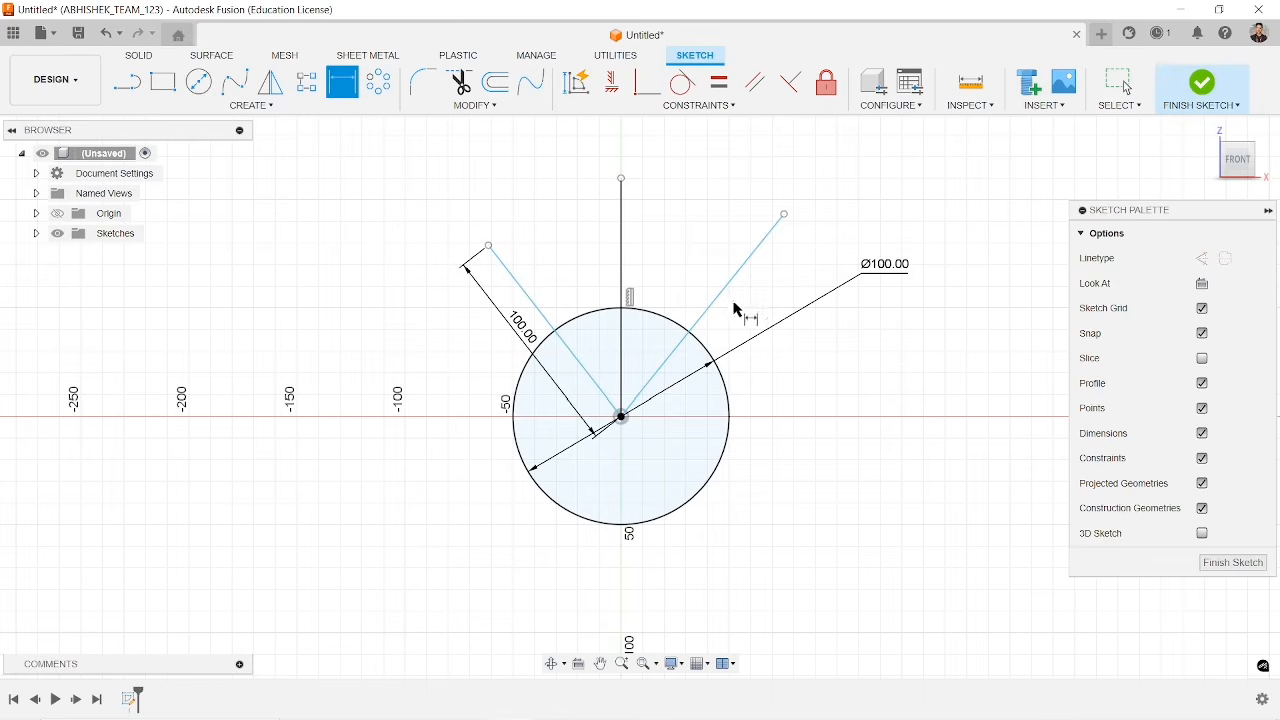
pyautogui.click(746, 274)
pyautogui.click(775, 318)
pyautogui.write('100')
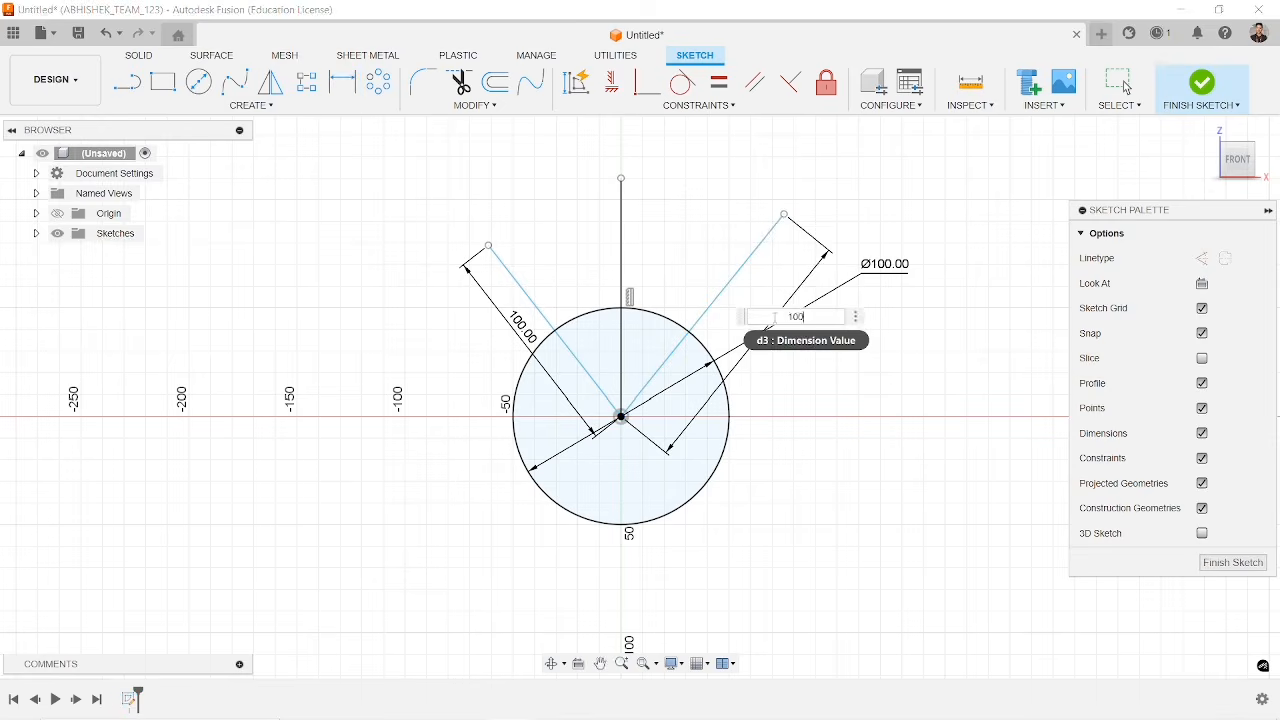
pyautogui.press('Return')
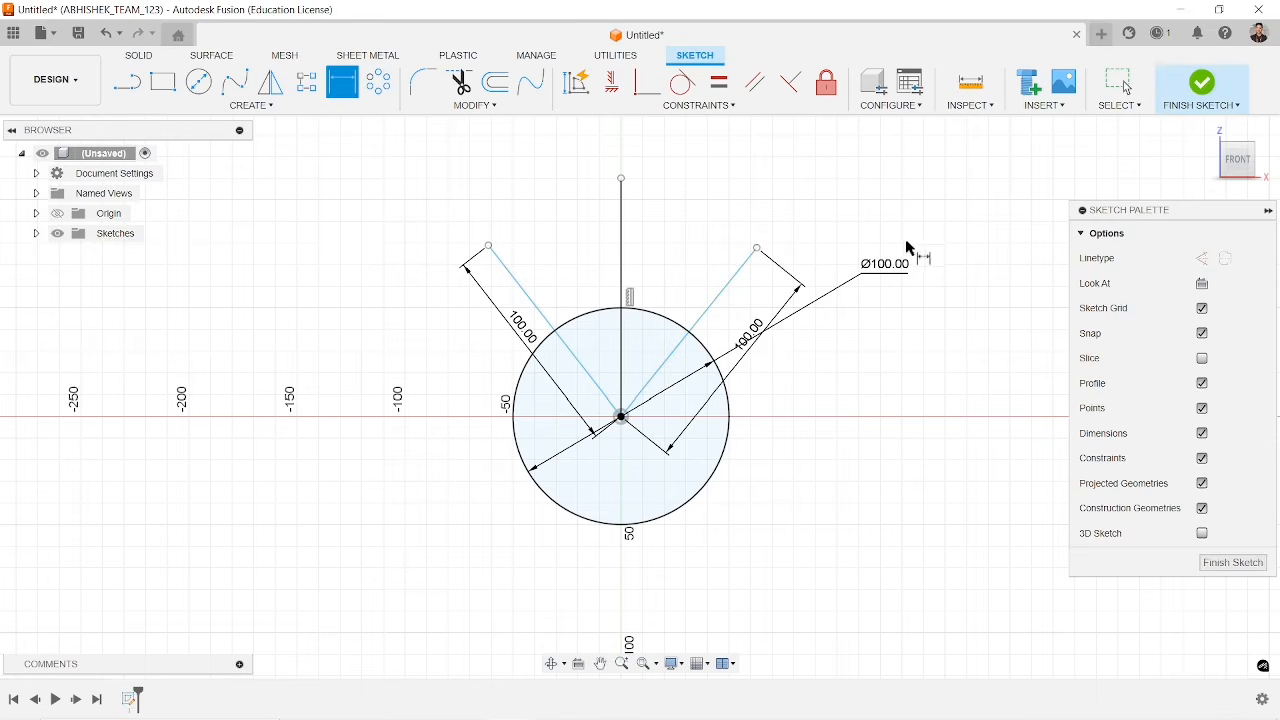
pyautogui.press('Escape')
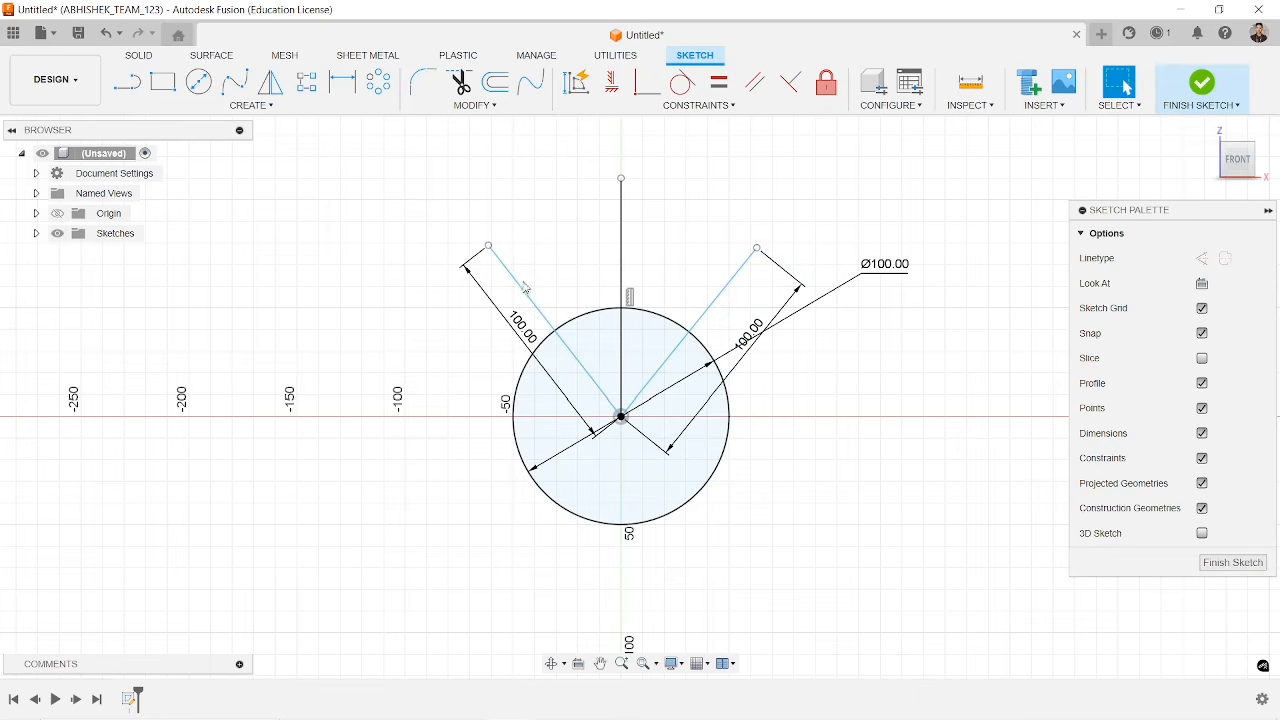
# - Convert the left slanted line to construction geometry
pyautogui.click(521, 288)
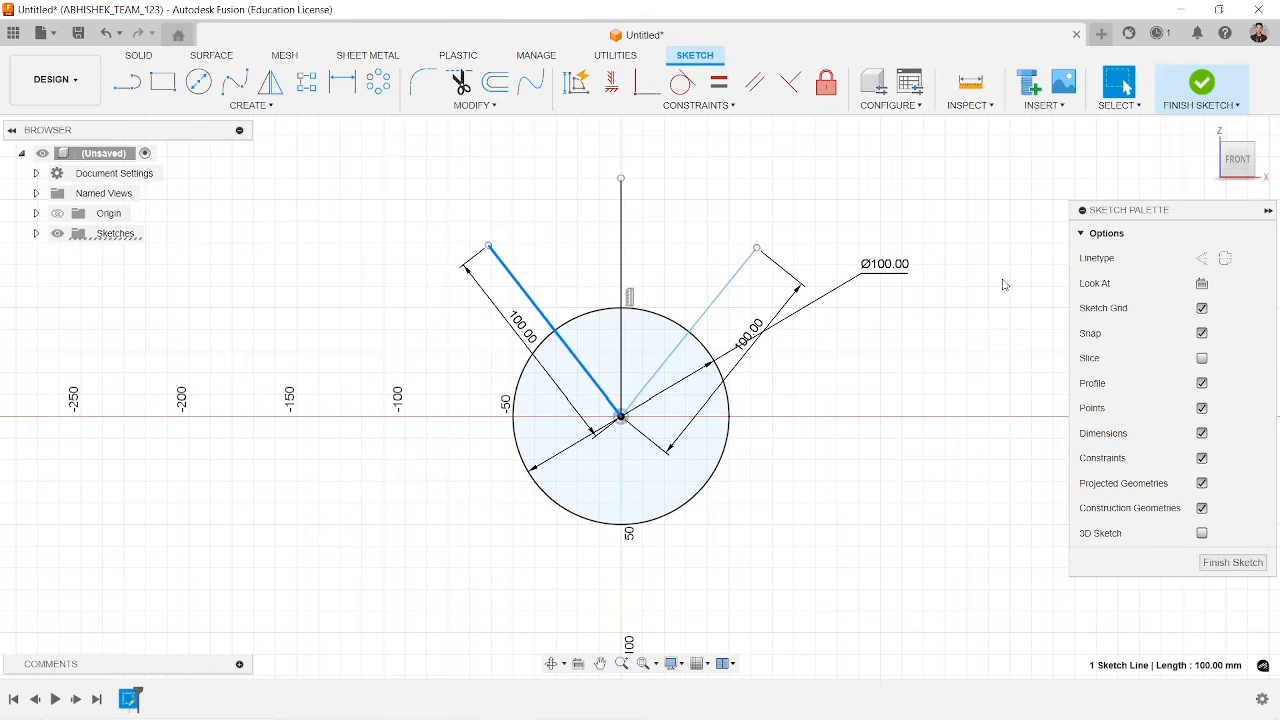
pyautogui.click(1201, 258)
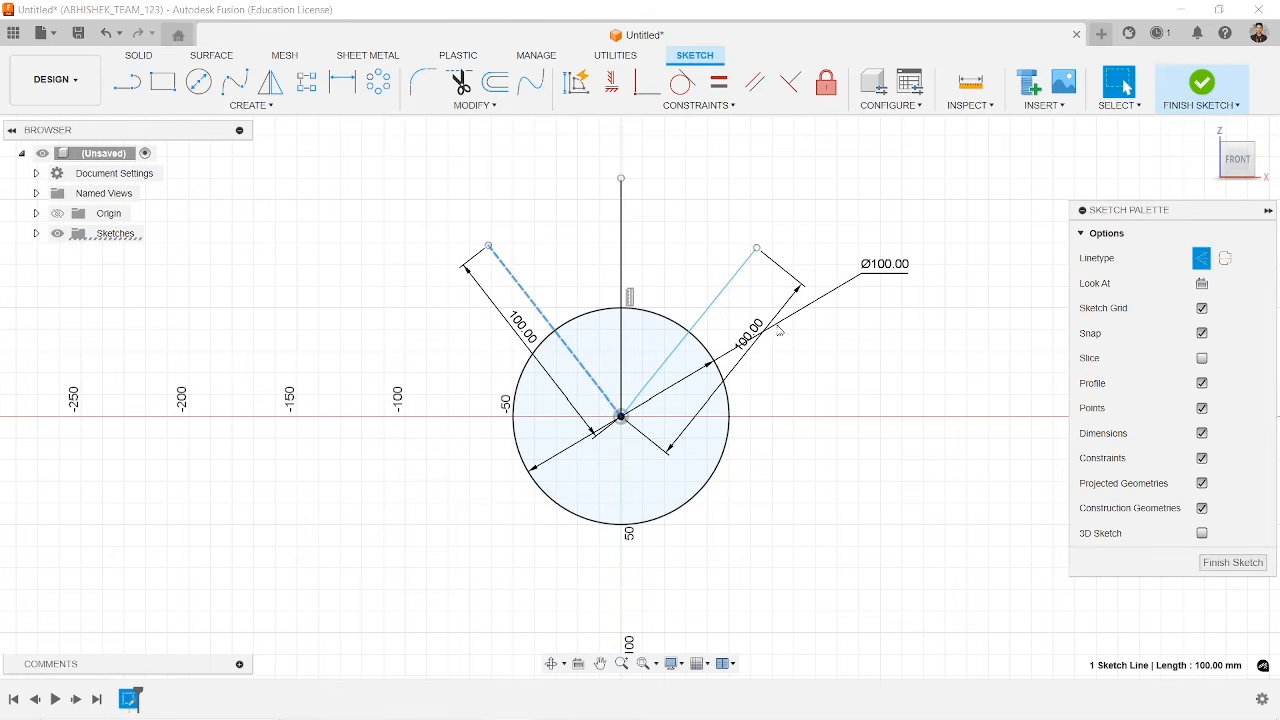
# - Convert the vertical line and the right slanted line to construction geometry
pyautogui.click(621, 226)
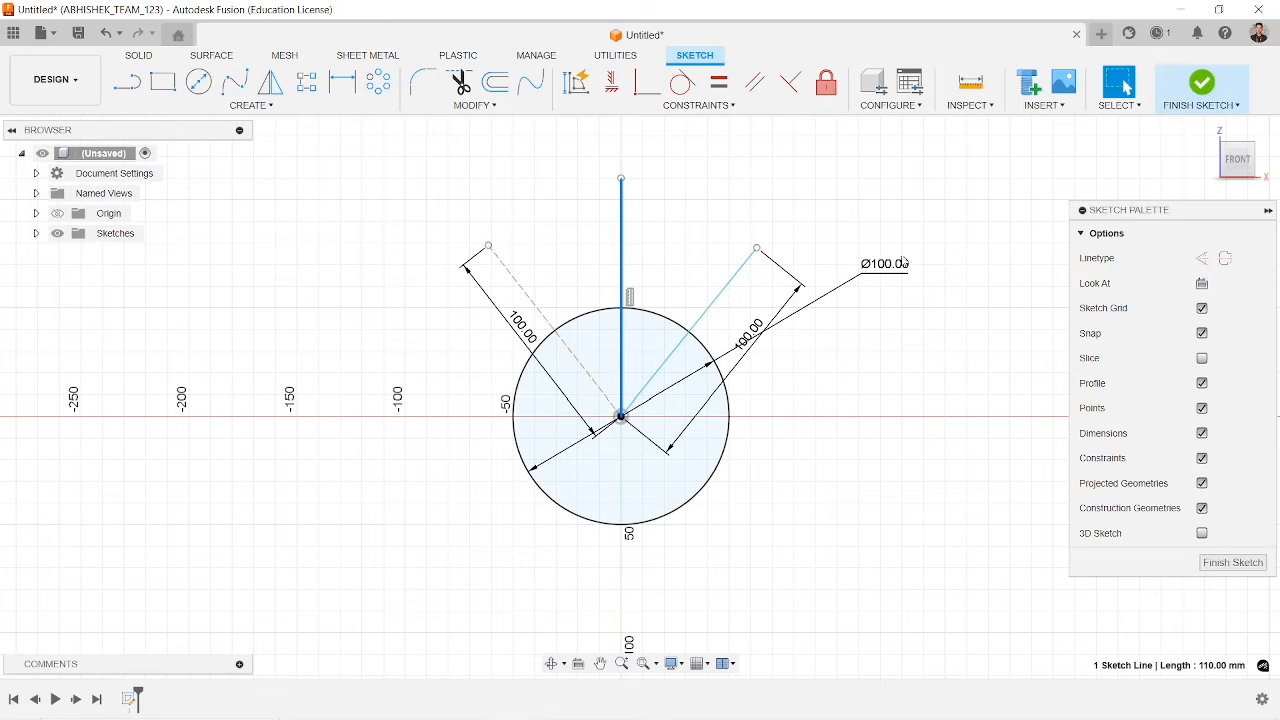
pyautogui.click(1201, 258)
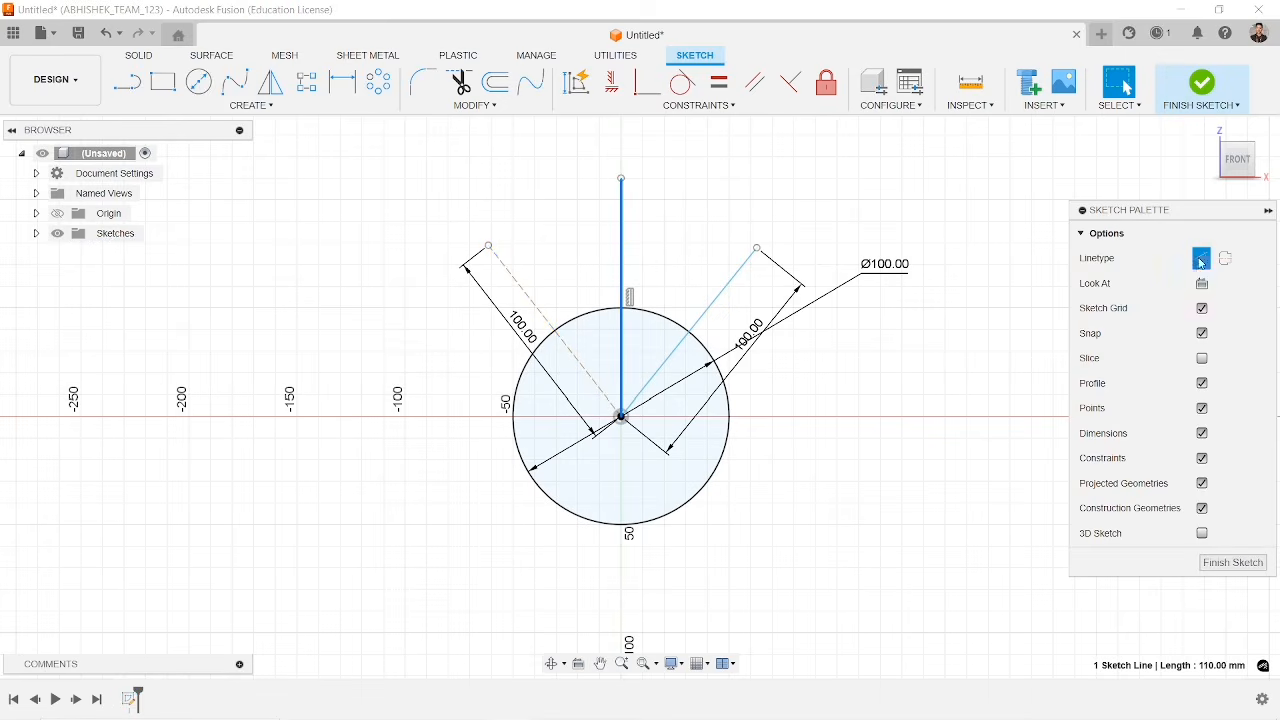
pyautogui.click(738, 277)
pyautogui.click(1201, 258)
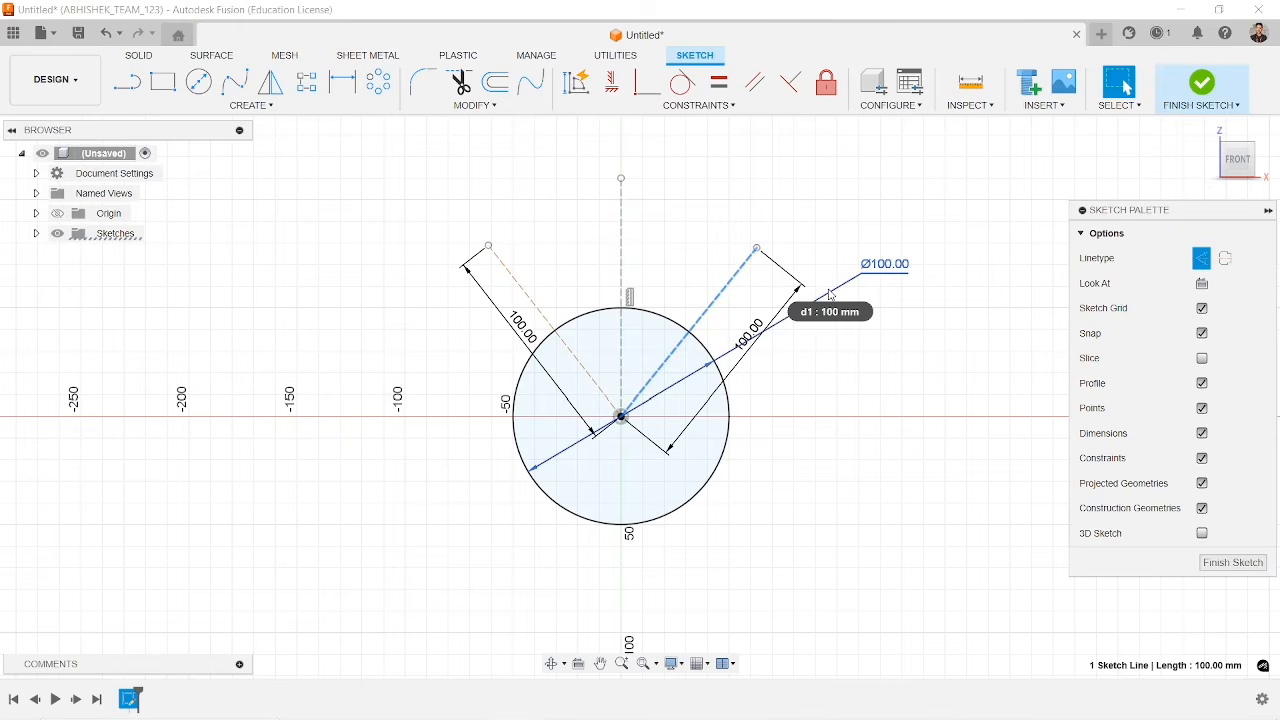
pyautogui.press('Escape')
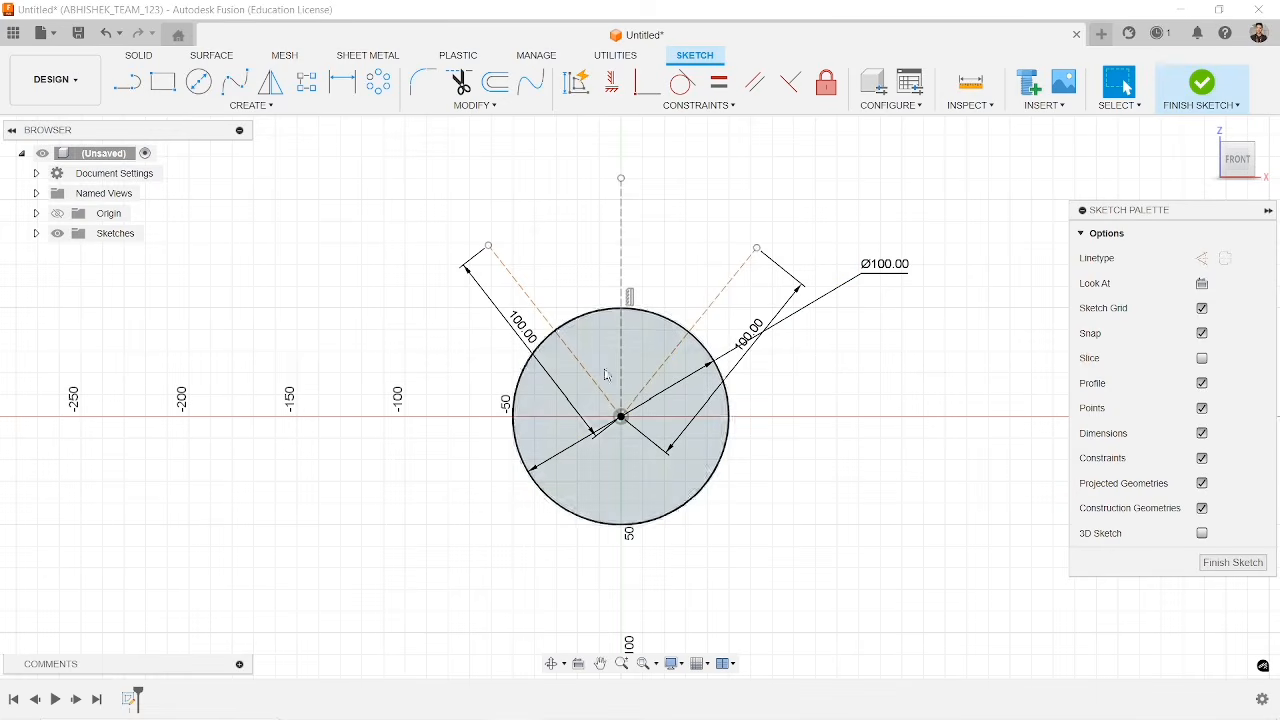
# - Dimension the angle between the left slanted line and the vertical line and set it to 30 degrees
pyautogui.click(343, 83)
pyautogui.click(536, 307)
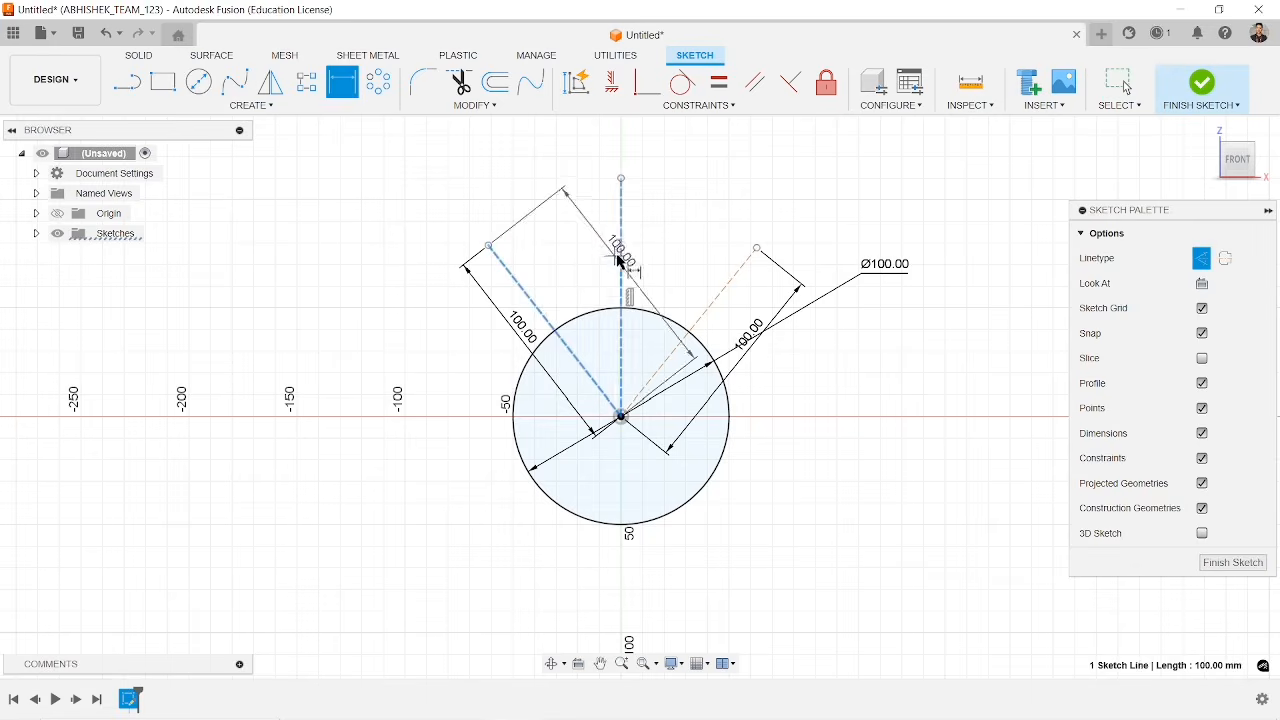
pyautogui.click(621, 258)
pyautogui.click(585, 340)
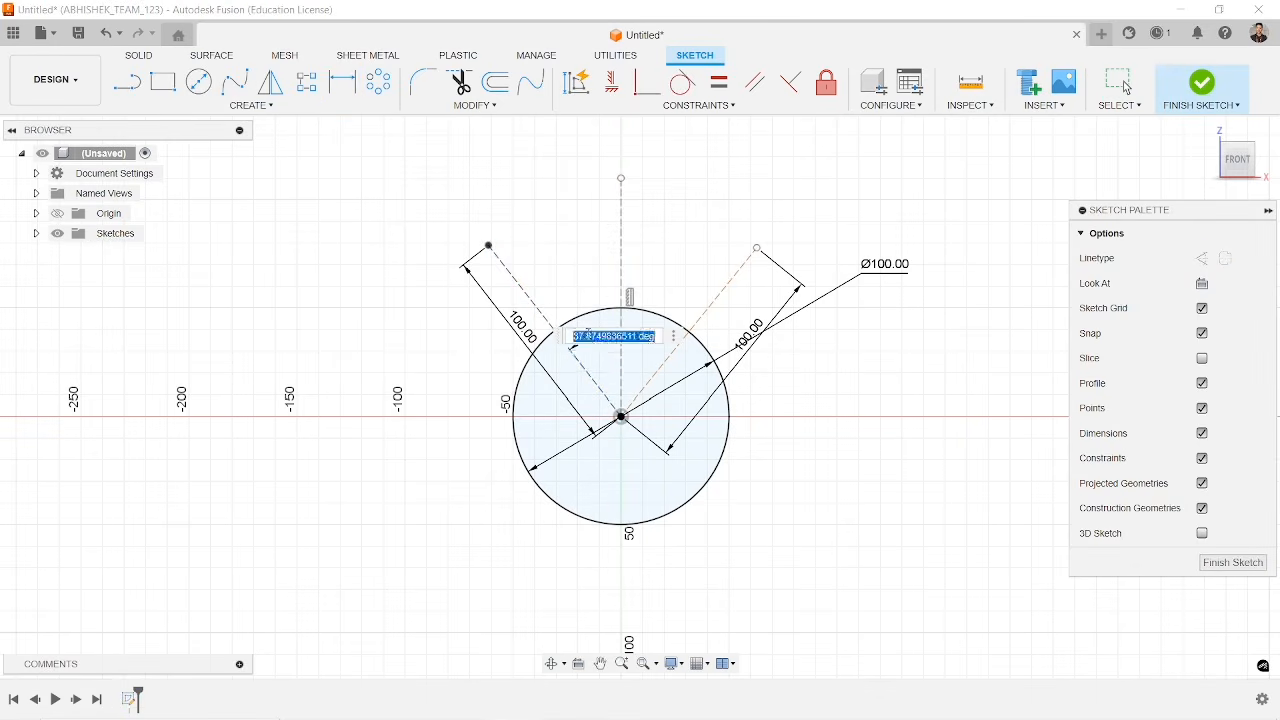
pyautogui.write('30')
pyautogui.press('Return')
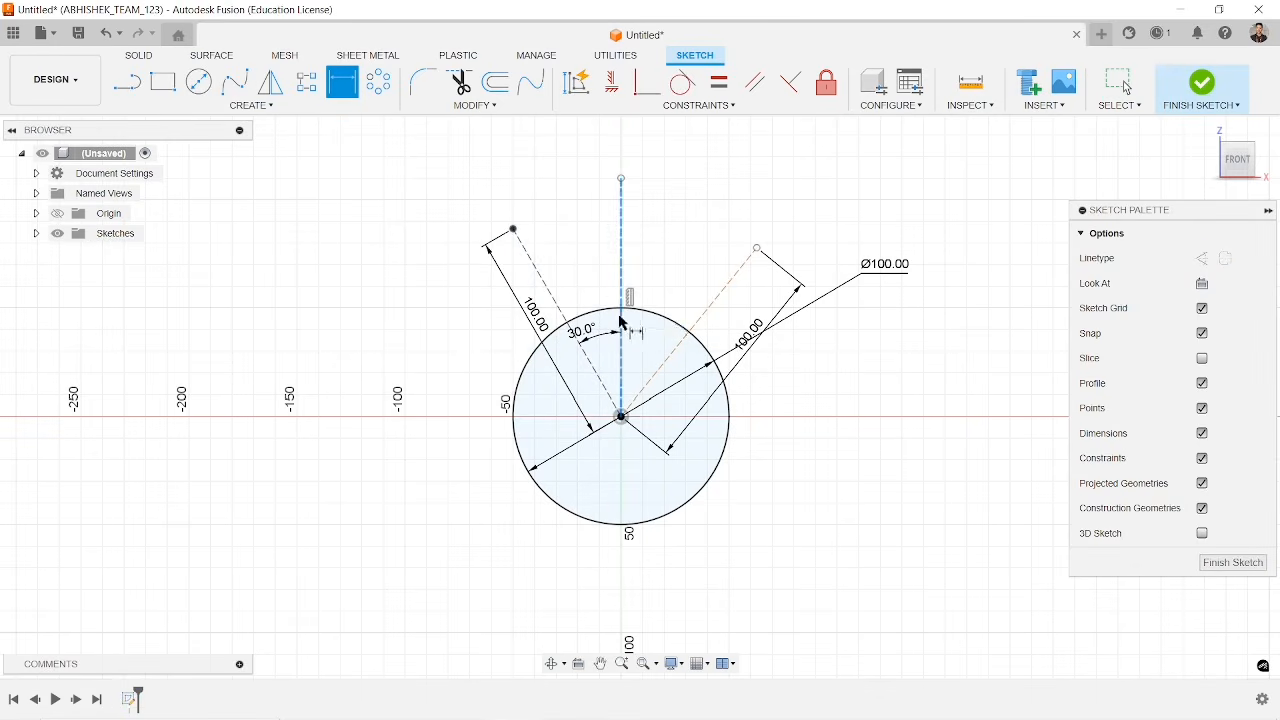
# - Dimension the angle between the vertical line and the right slanted line and set it to 30 degrees
pyautogui.click(622, 322)
pyautogui.click(684, 341)
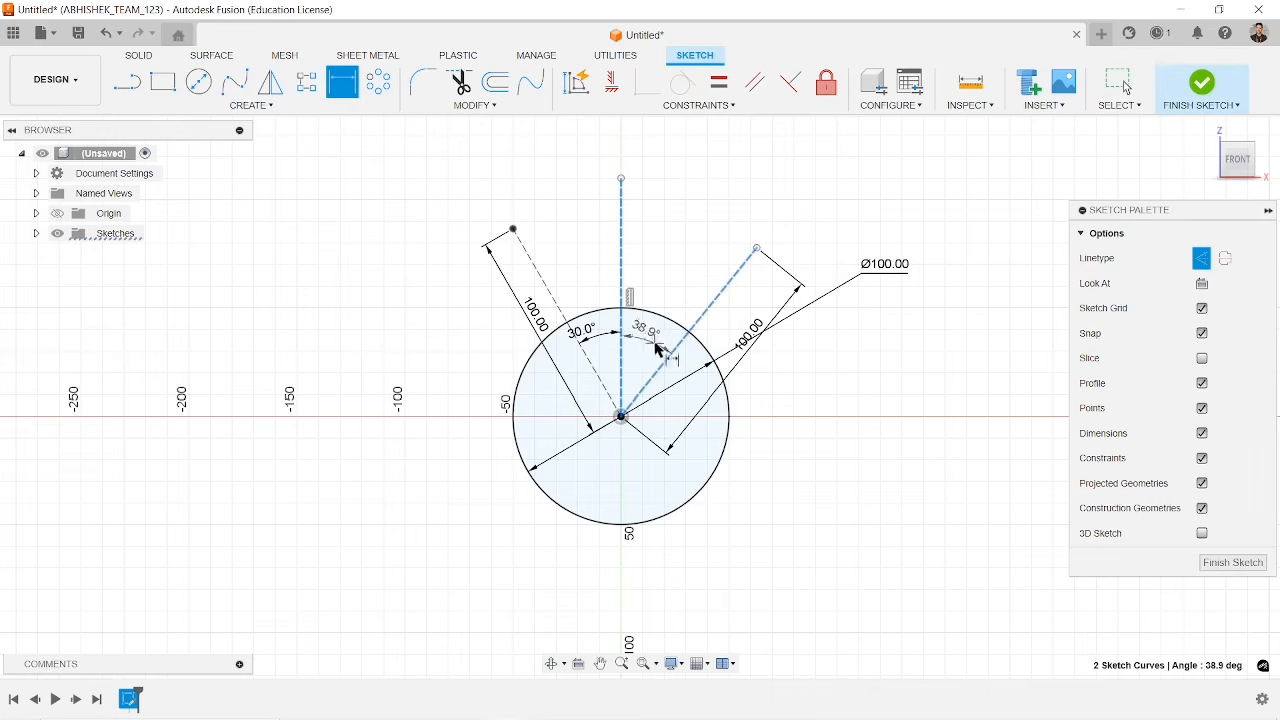
pyautogui.click(676, 340)
pyautogui.write('30')
pyautogui.press('Return')
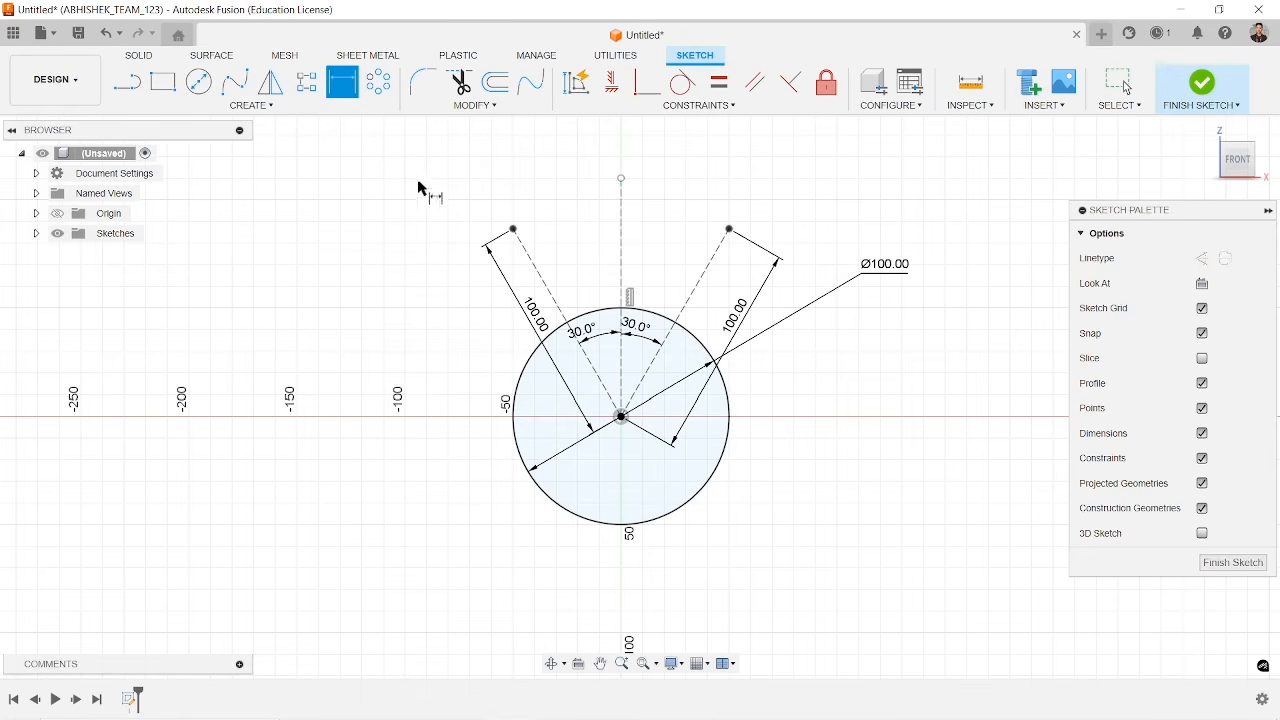
# - Draw a center point arc slot about 60 mm wide, centred on the circle's centre and spanning the slanted lines' upper endpoints
pyautogui.click(270, 112)
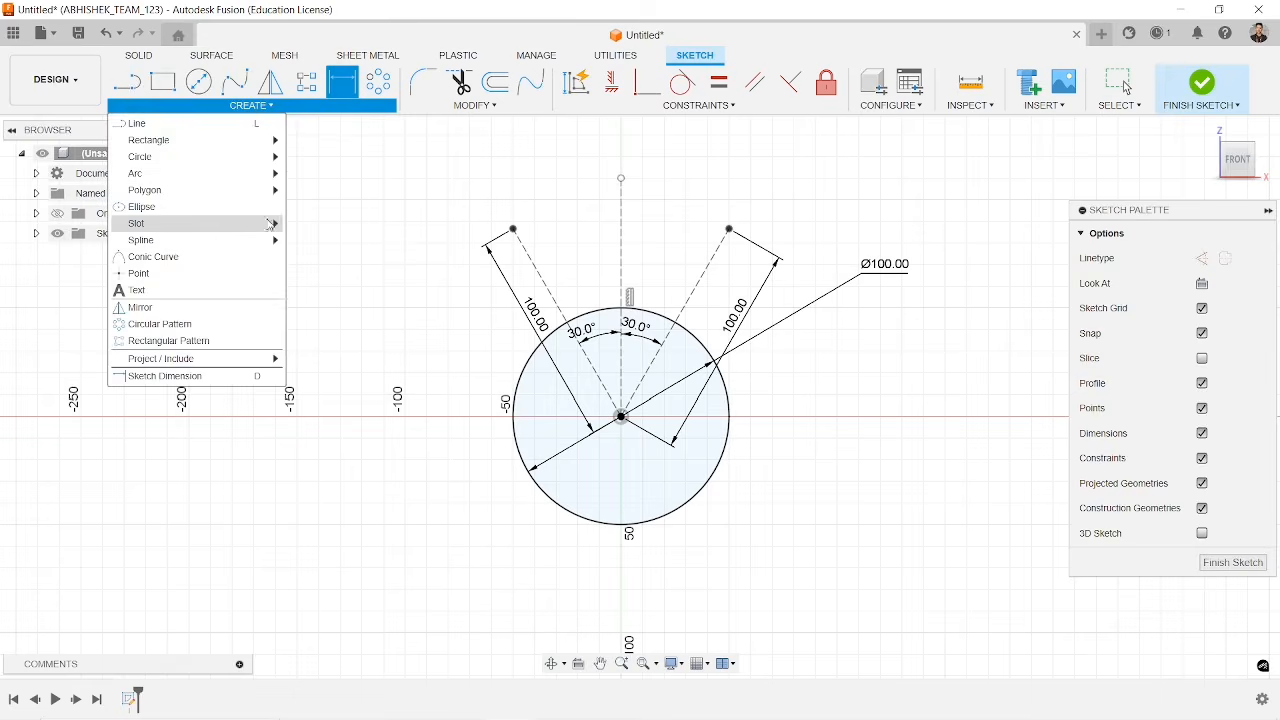
pyautogui.moveTo(270, 223)
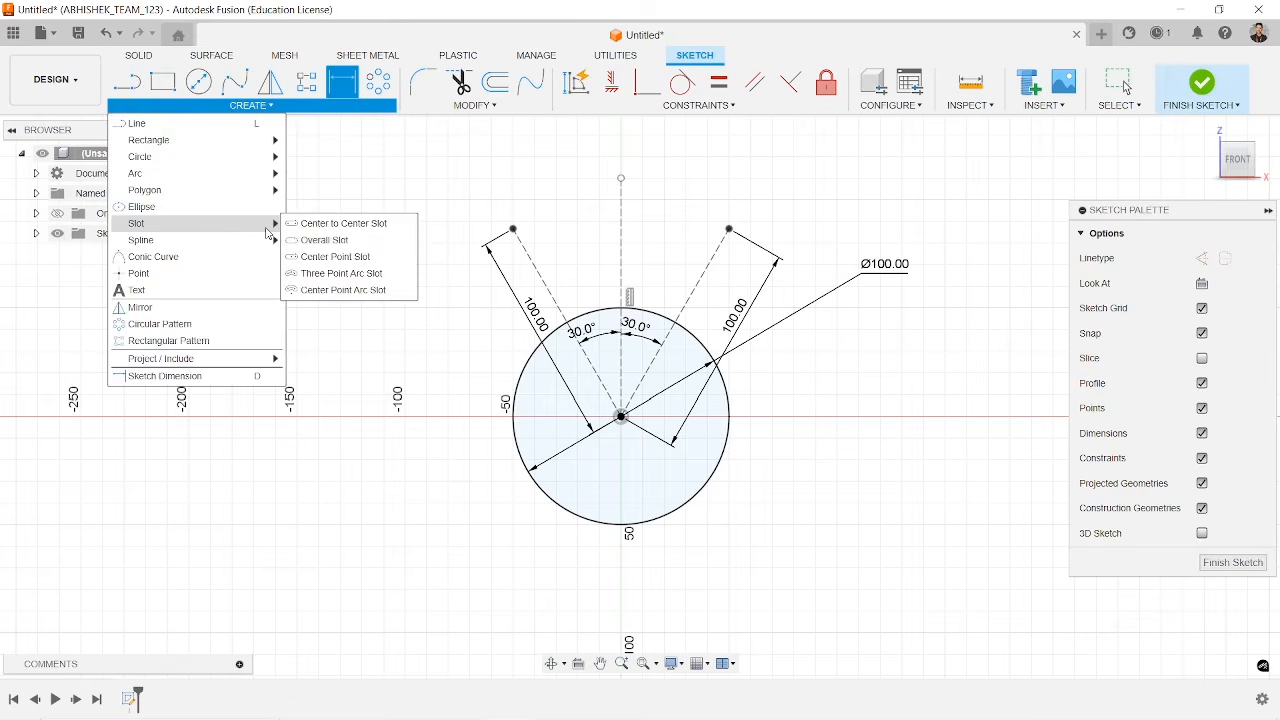
pyautogui.click(343, 290)
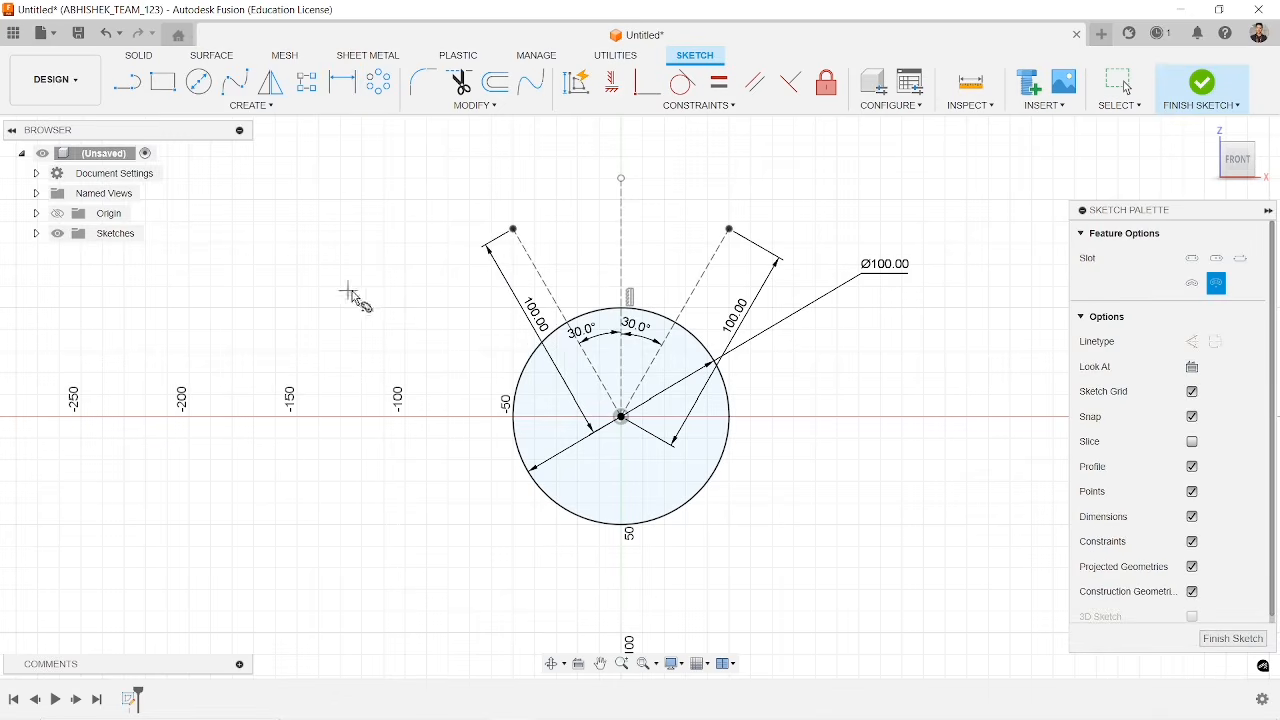
pyautogui.click(620, 417)
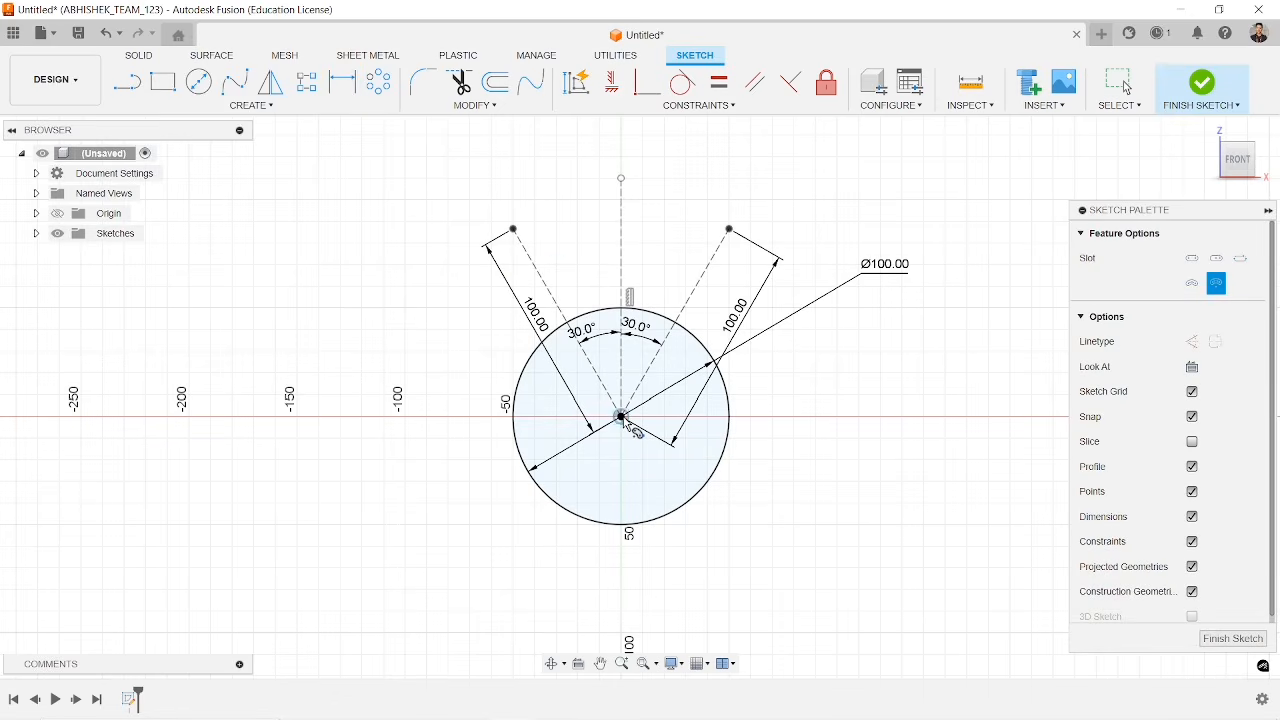
pyautogui.click(513, 230)
pyautogui.click(729, 230)
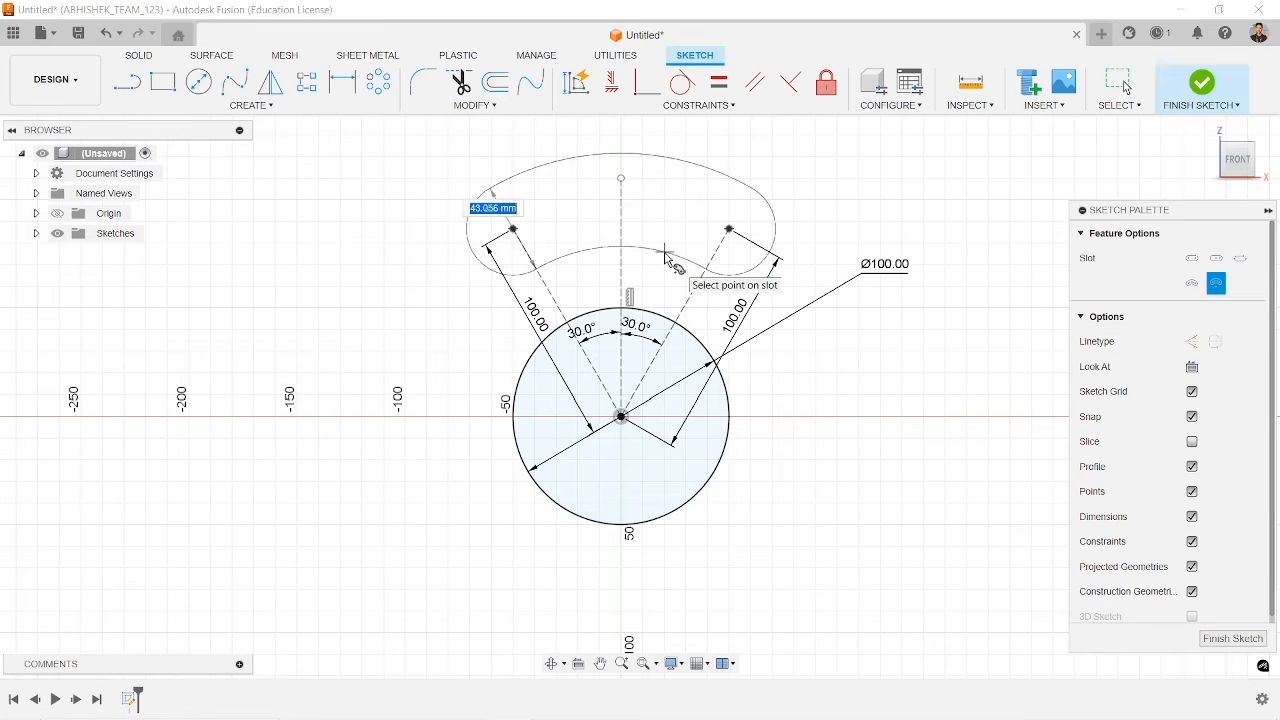
pyautogui.press('Return')
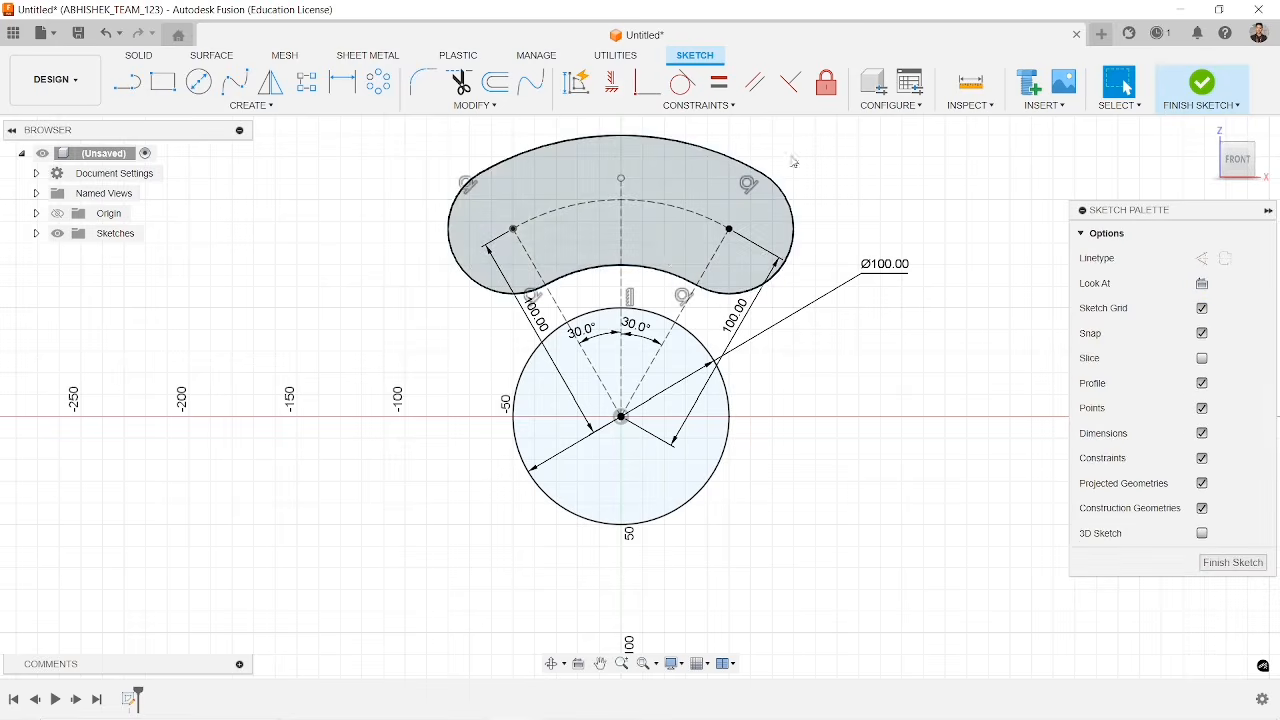
# - Dimension the radius of the arc slot's left end as 30 mm
pyautogui.click(343, 86)
pyautogui.click(460, 218)
pyautogui.click(423, 250)
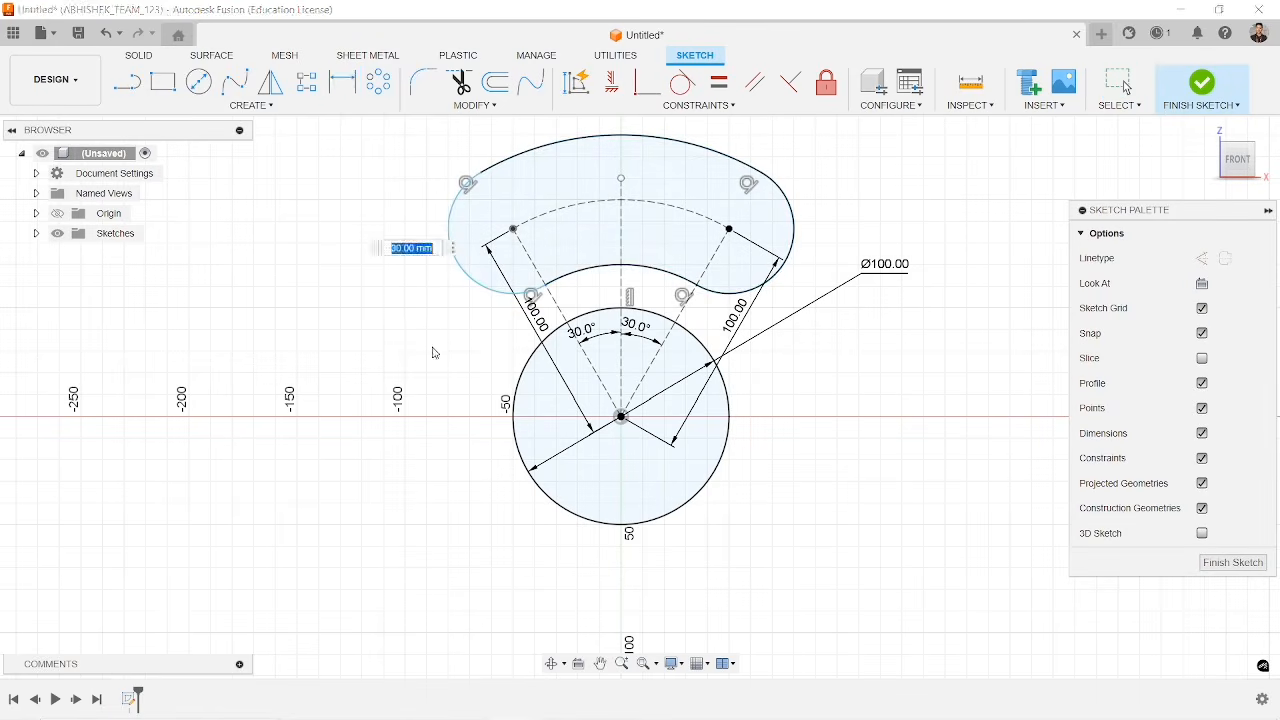
pyautogui.press('Return')
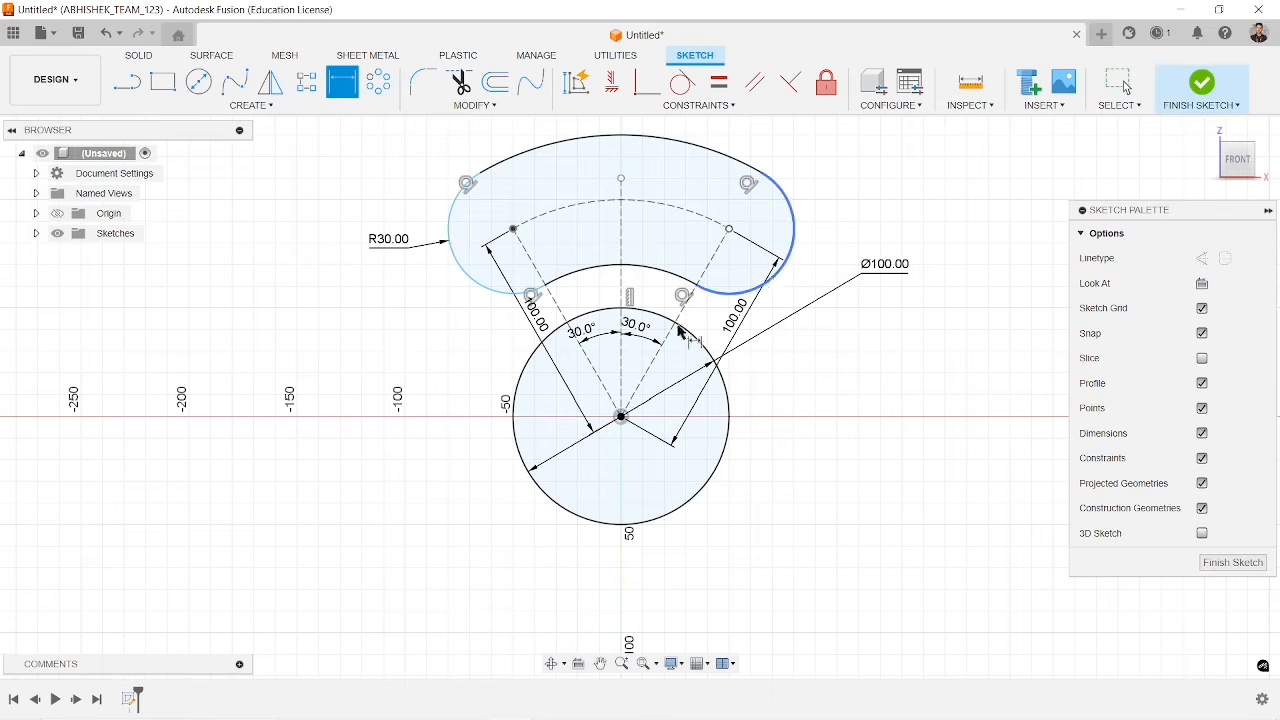
# - Draw a second center point arc slot 30 mm wide inside the first, using the same centre and slanted-line endpoints
pyautogui.click(256, 113)
pyautogui.moveTo(230, 224)
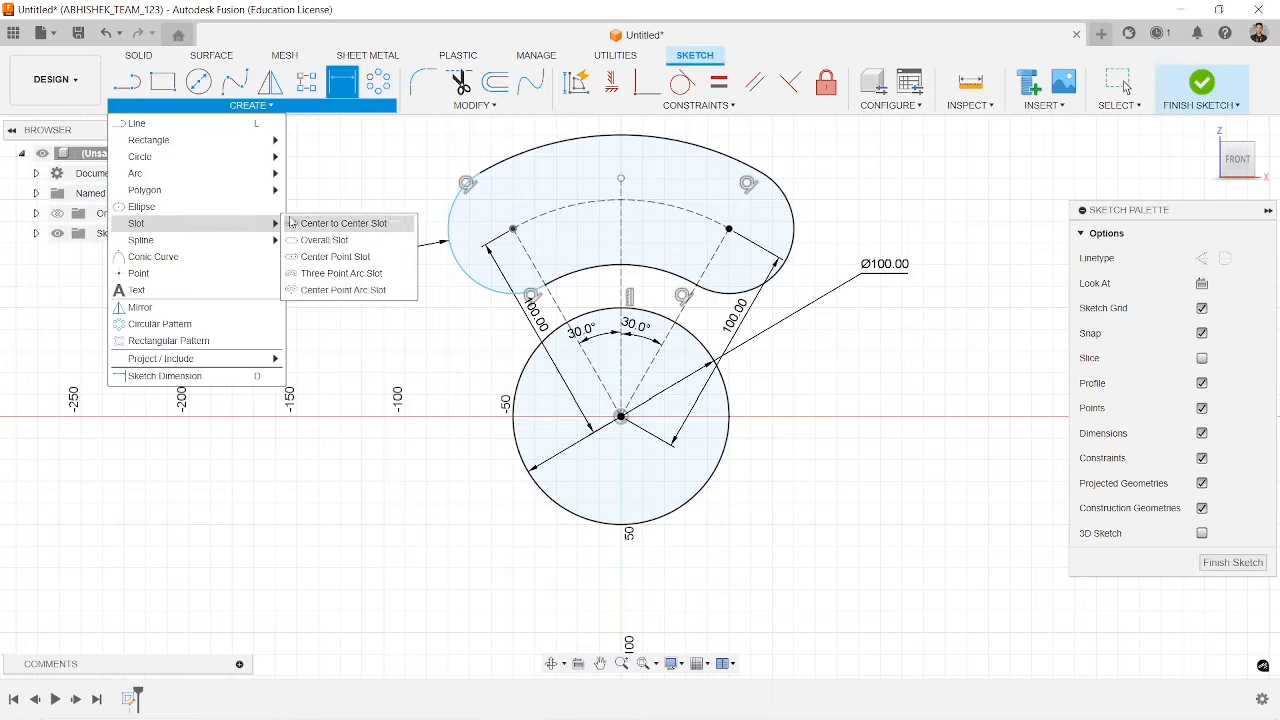
pyautogui.click(347, 257)
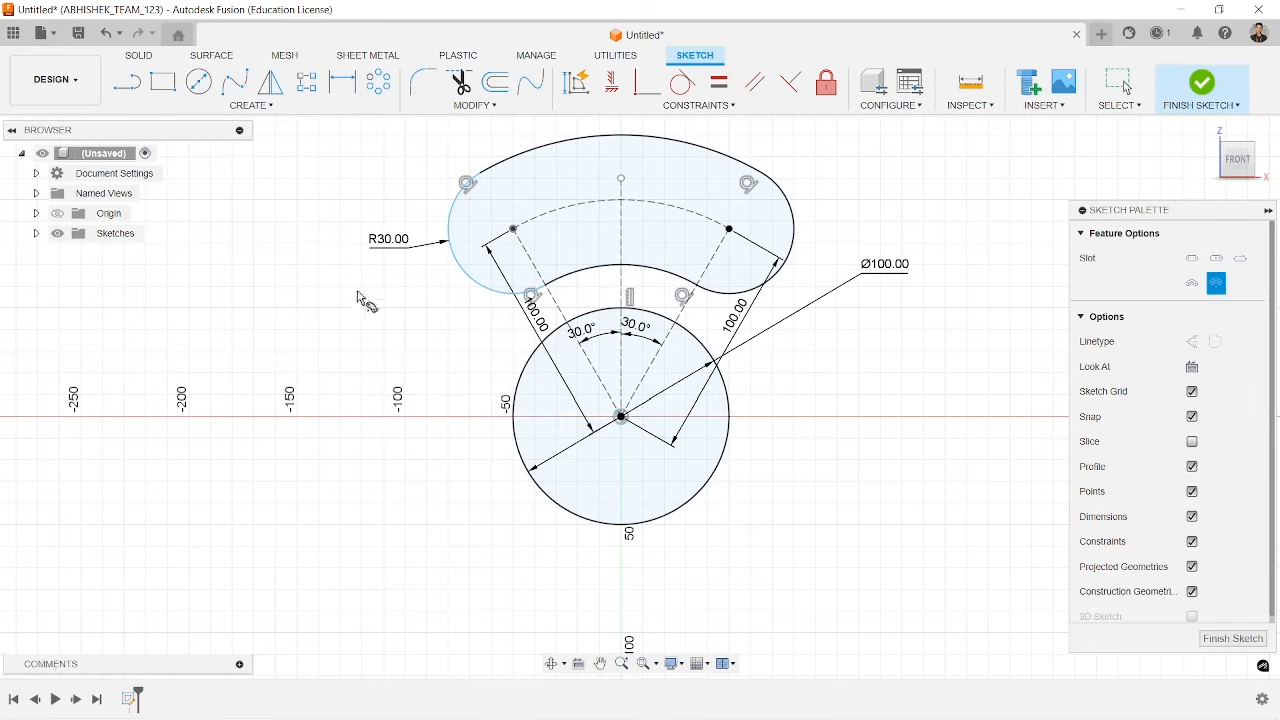
pyautogui.click(621, 416)
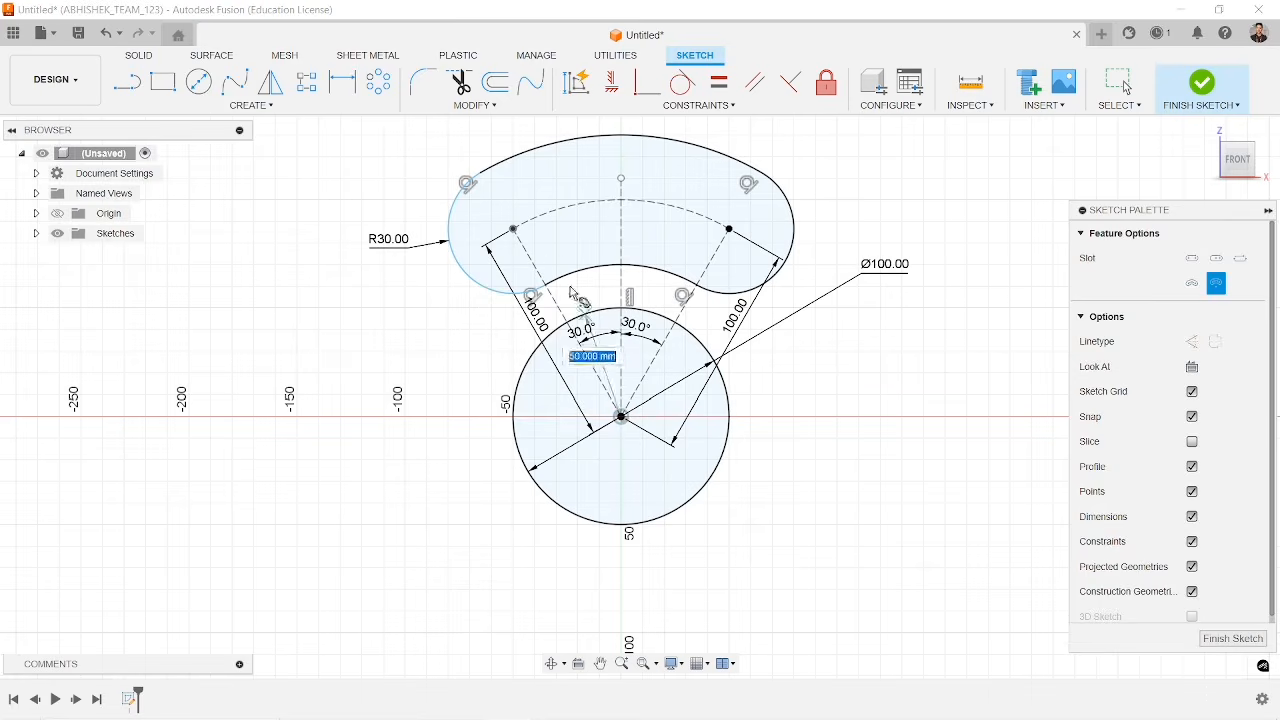
pyautogui.click(514, 230)
pyautogui.click(728, 230)
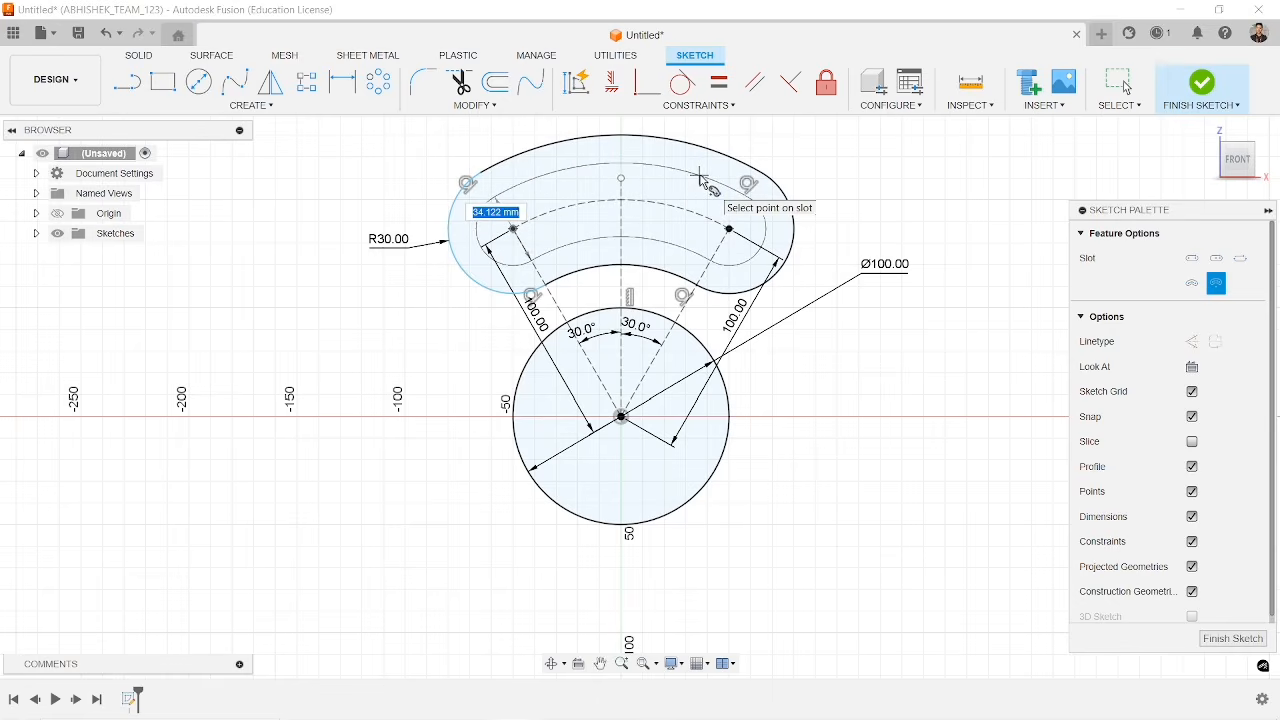
pyautogui.write('30')
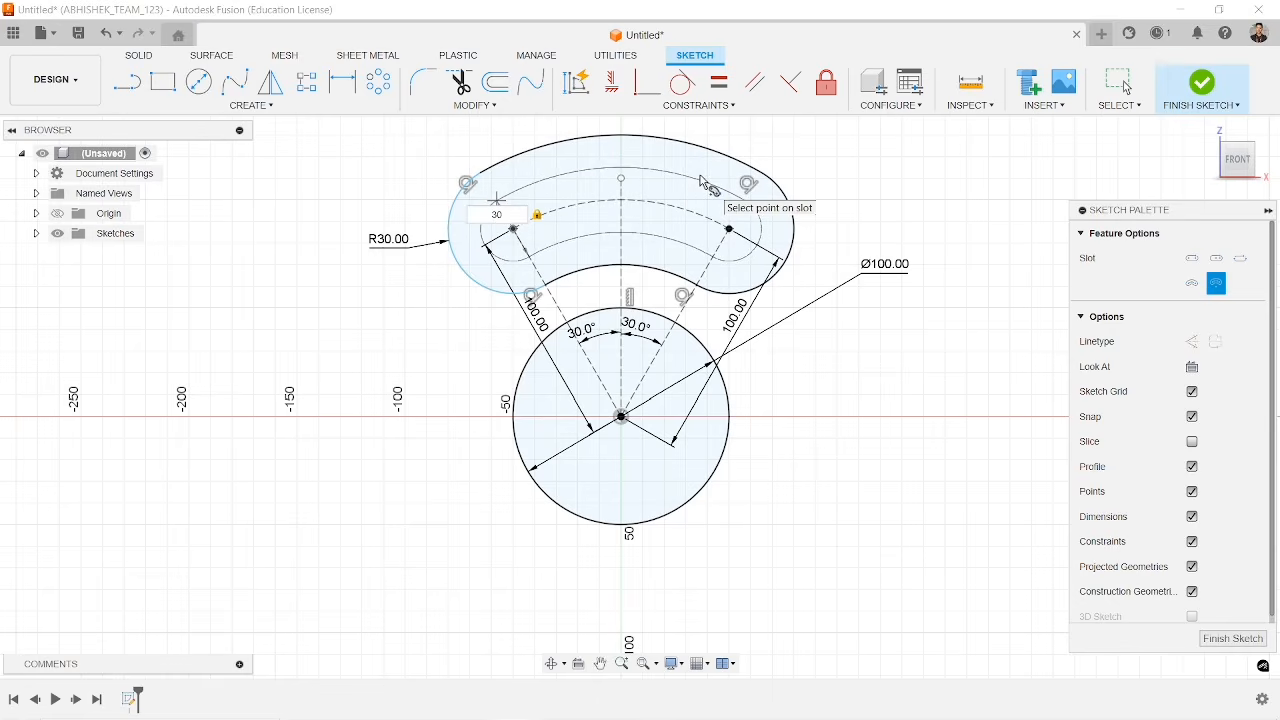
pyautogui.press('Return')
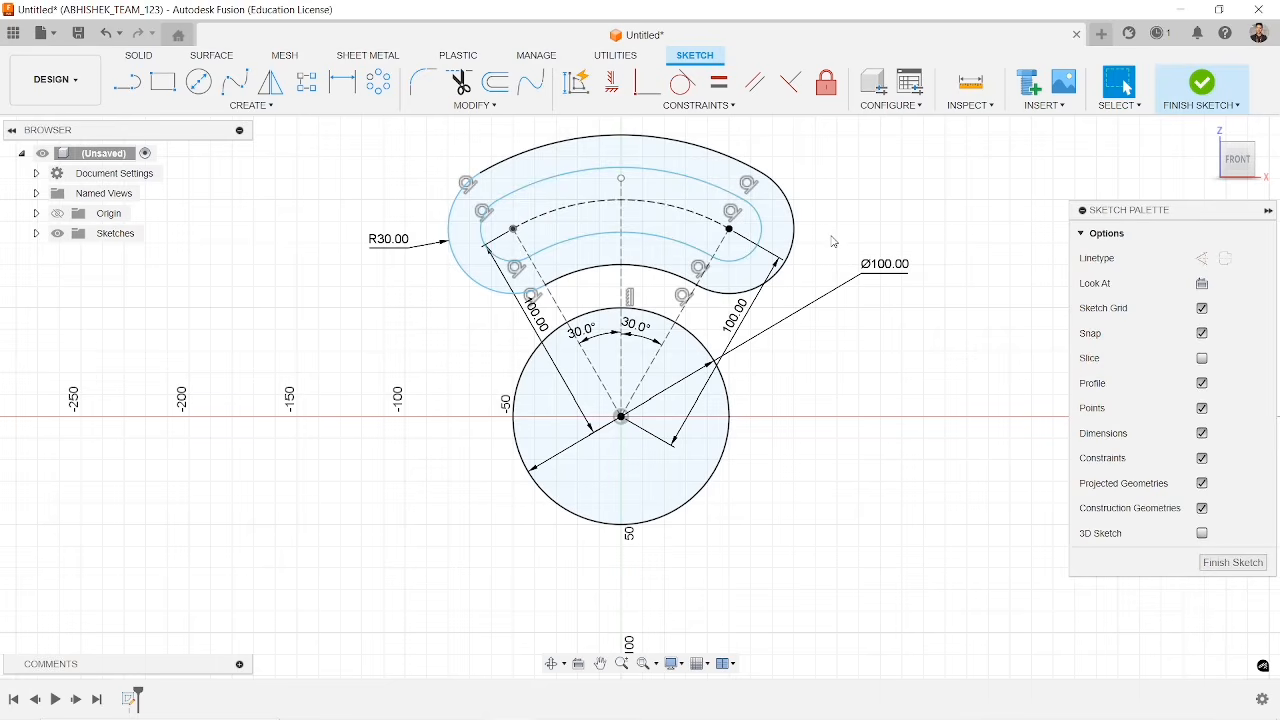
pyautogui.scroll(1, 625, 281)
pyautogui.scroll(-2, 622, 281)
pyautogui.moveTo(621, 280)
pyautogui.mouseDown(button='middle')
pyautogui.moveTo(574, 318)
pyautogui.moveTo(601, 292)
pyautogui.mouseUp(button='middle')
pyautogui.scroll(-1, 600, 296)
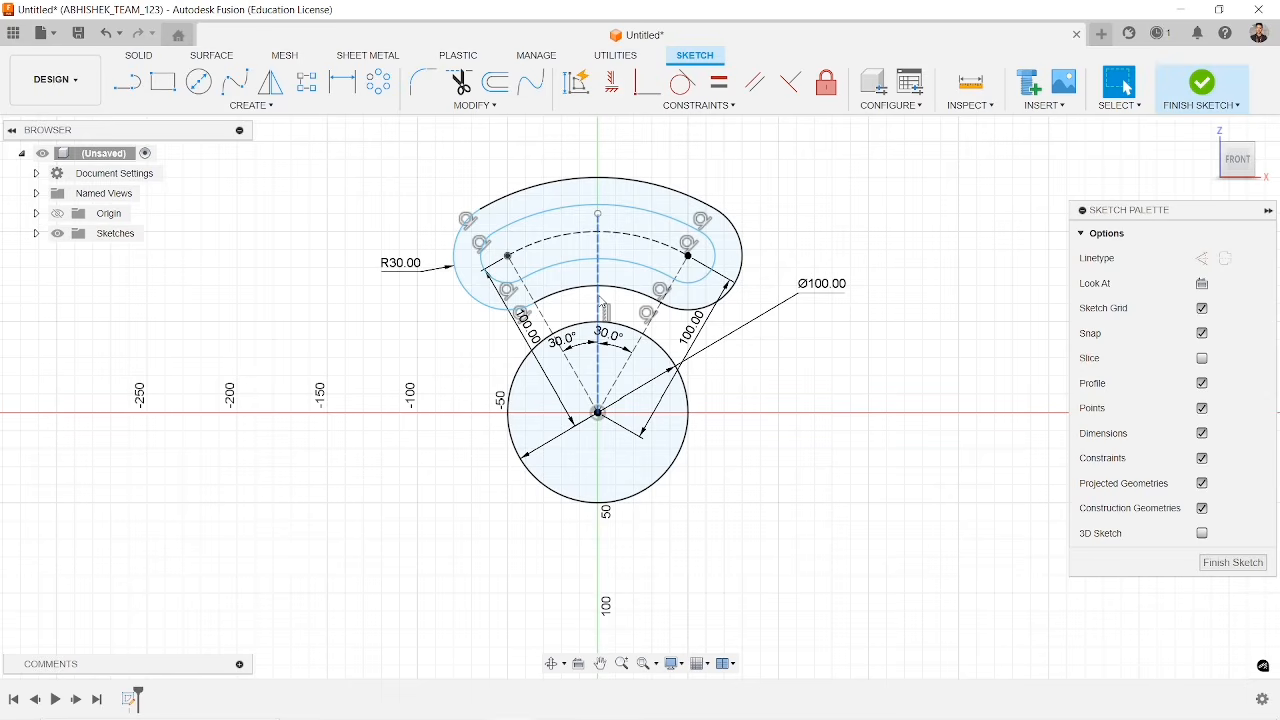
pyautogui.click(240, 106)
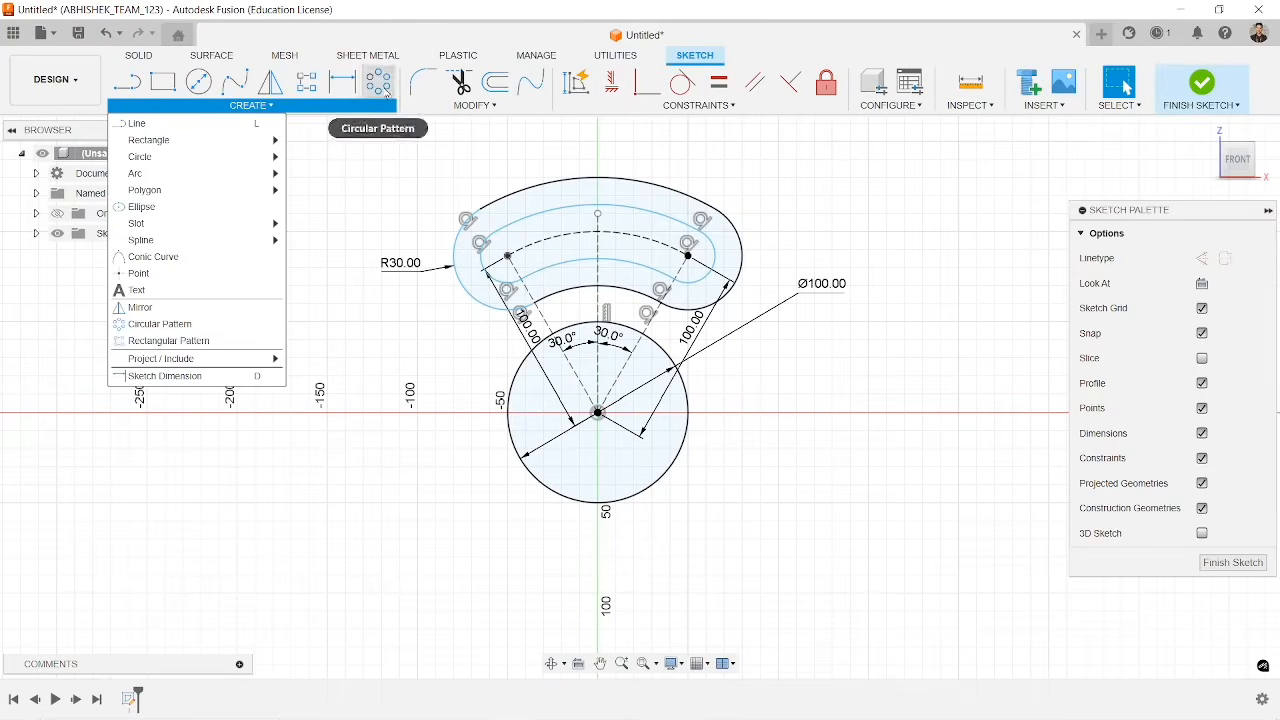
pyautogui.click(273, 325)
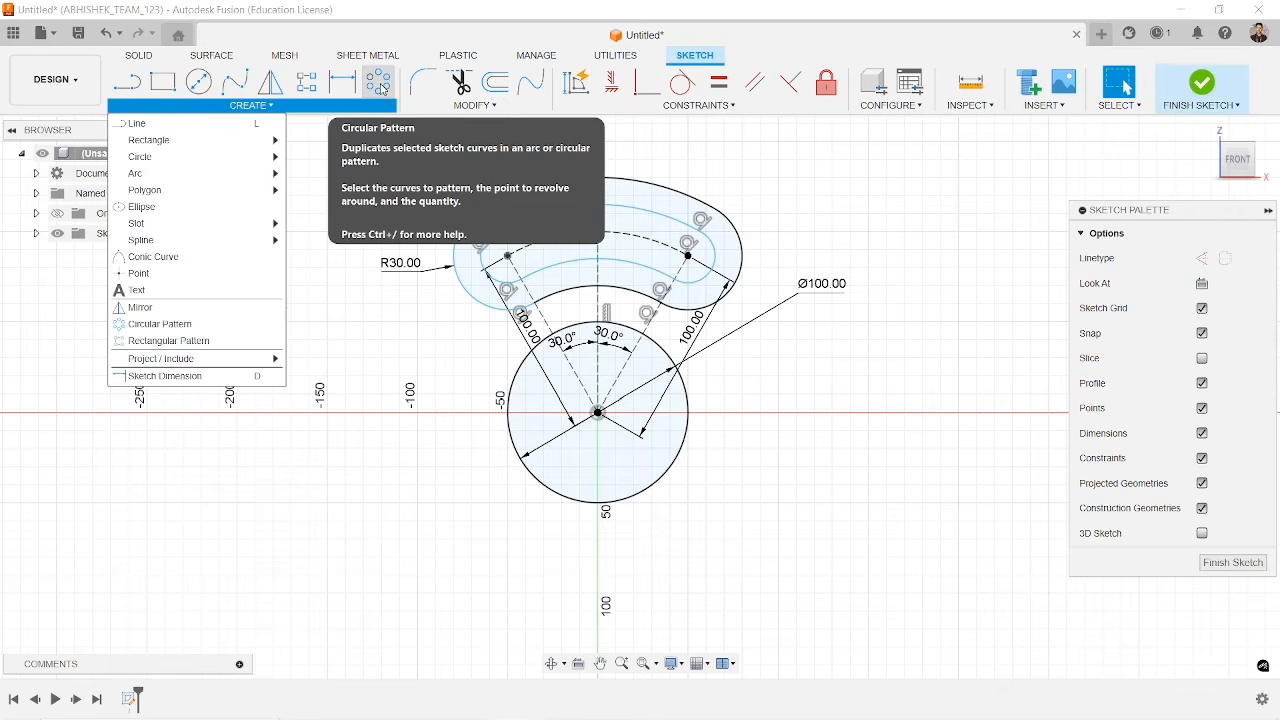
pyautogui.click(379, 84)
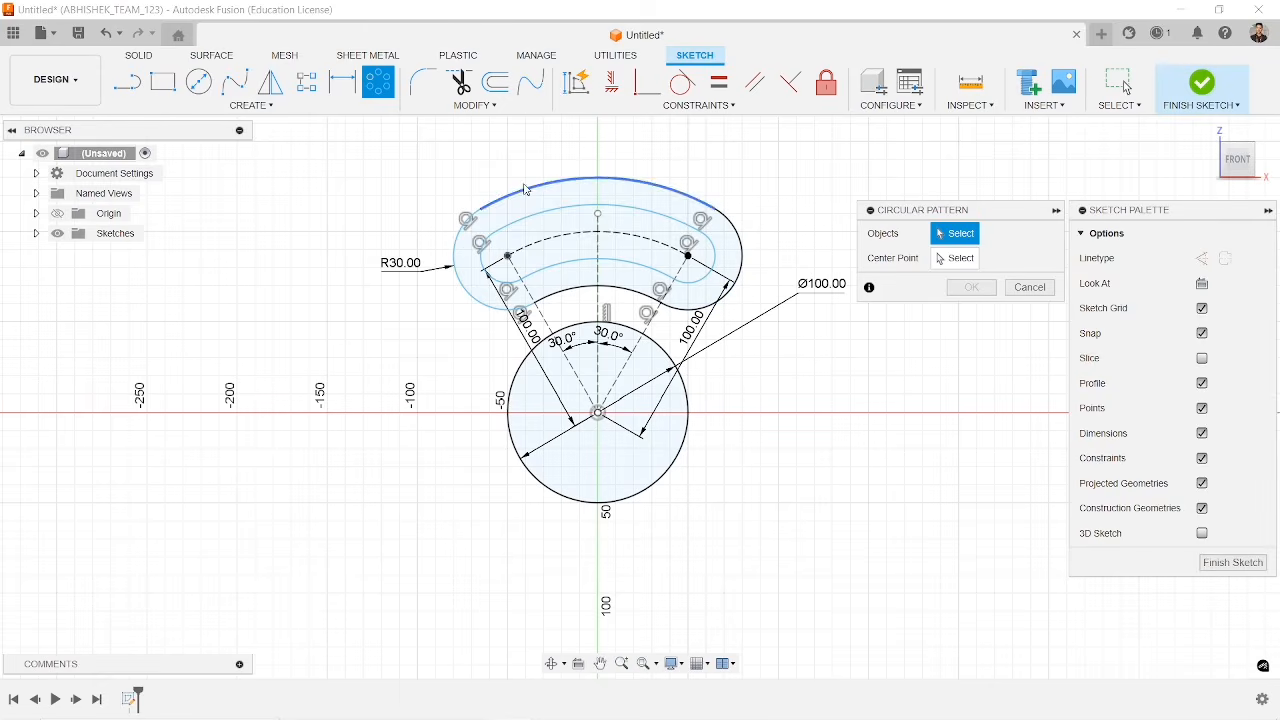
pyautogui.moveTo(439, 169); pyautogui.dragTo(748, 330)
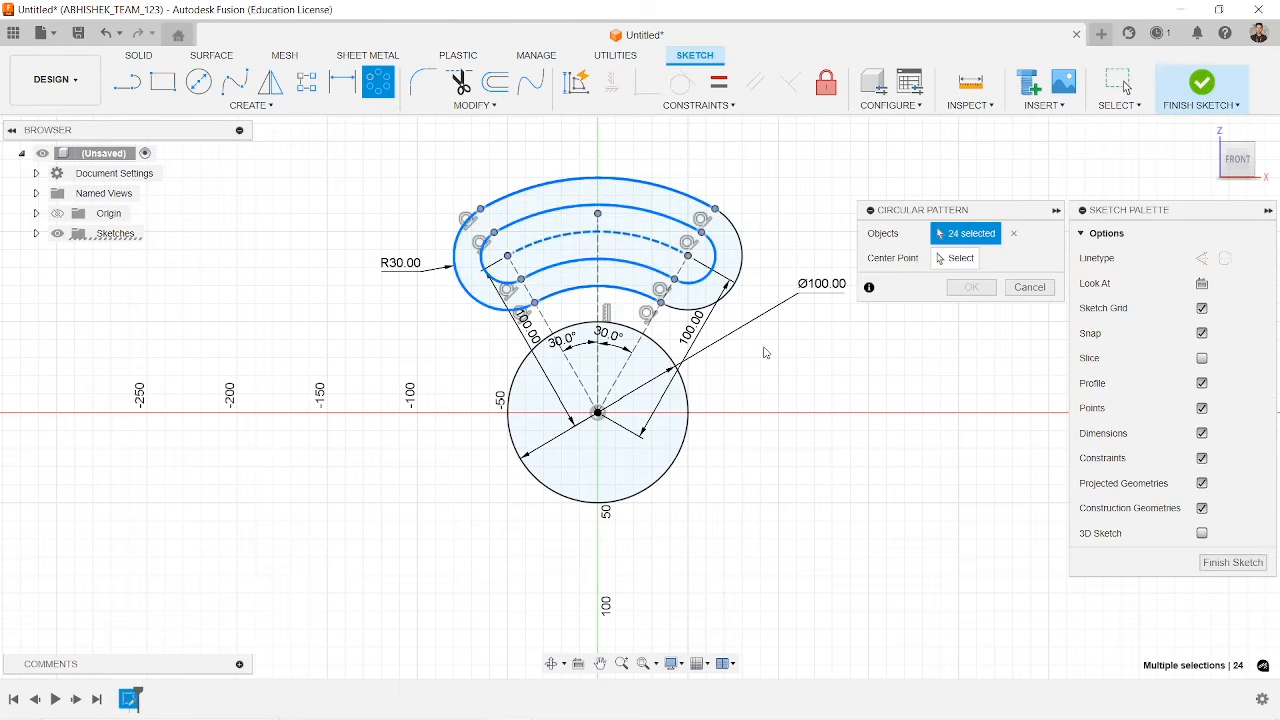
pyautogui.click(741, 256)
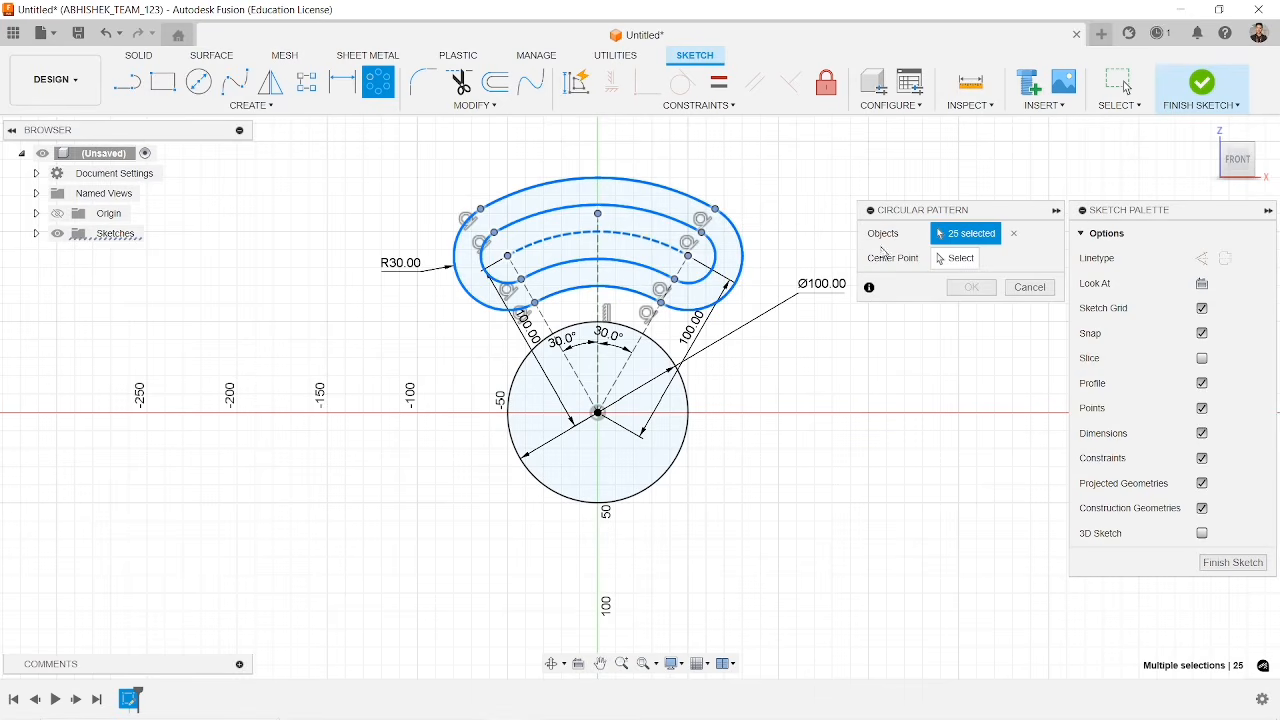
pyautogui.click(950, 259)
pyautogui.click(600, 413)
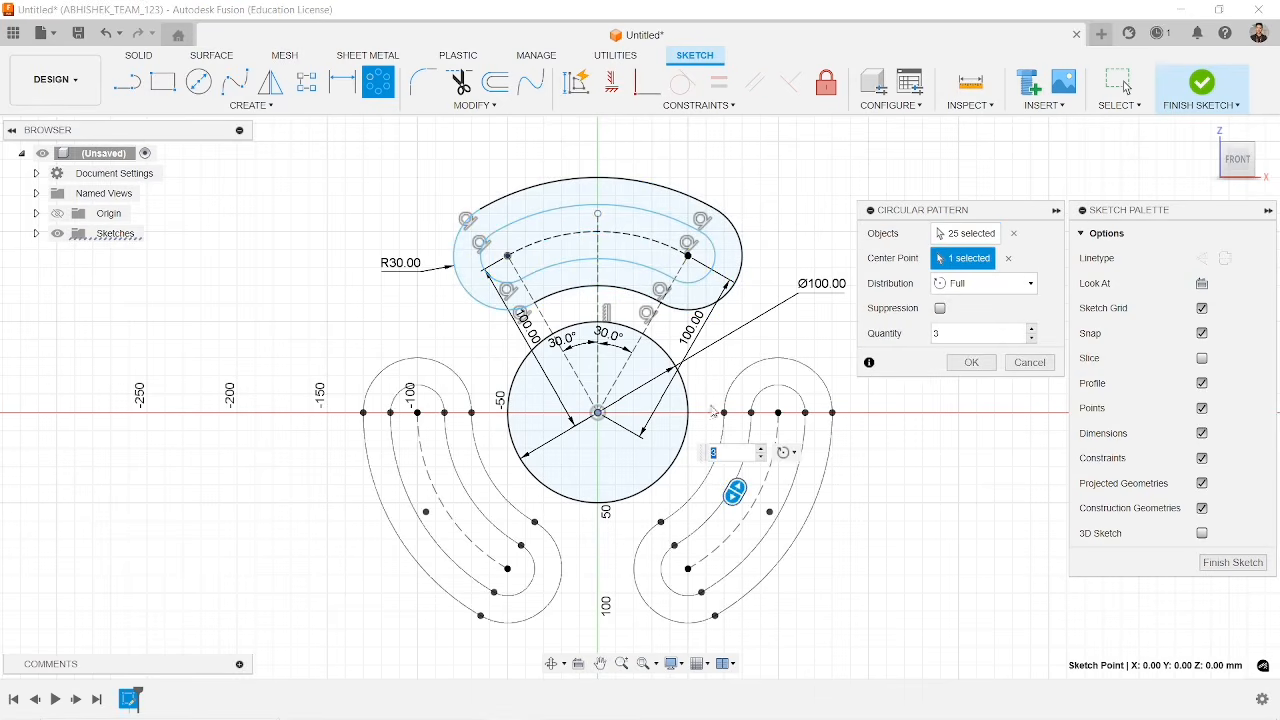
pyautogui.click(961, 333)
pyautogui.click(1029, 362)
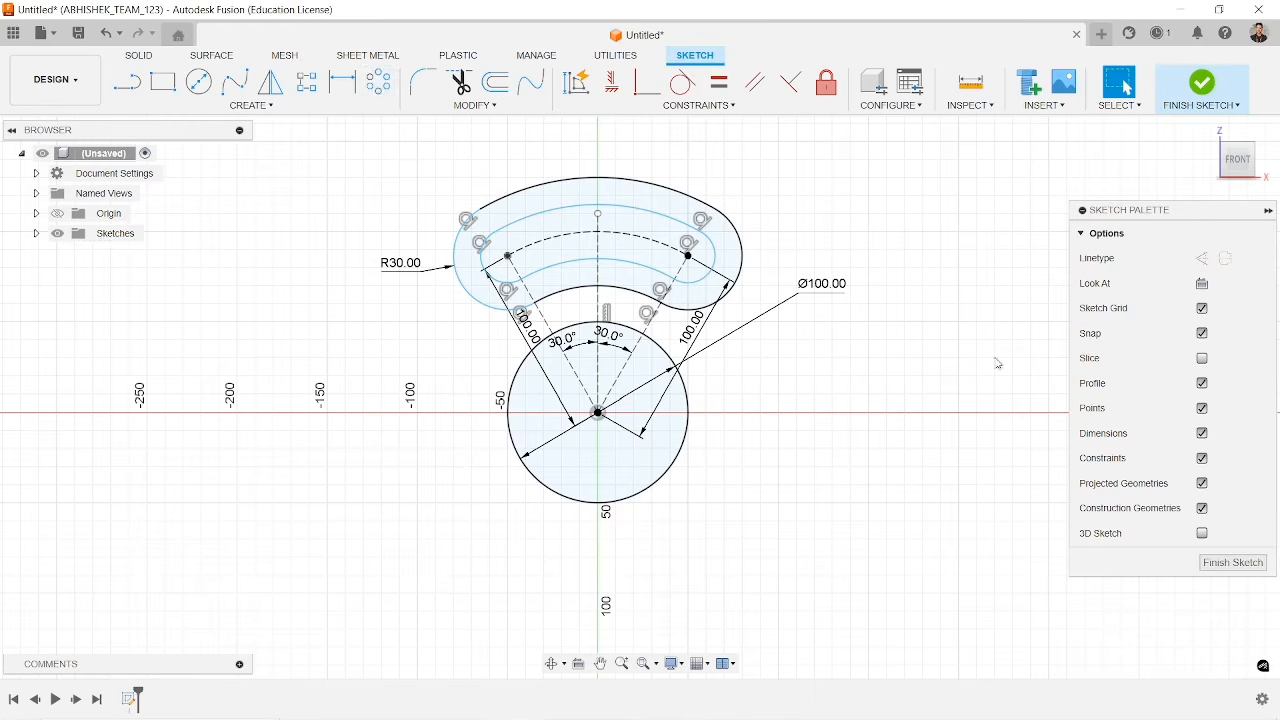
# - Circular-pattern the eight curves of the nested arc slots around the circle's centre, with full distribution and quantity 3
pyautogui.click(378, 84)
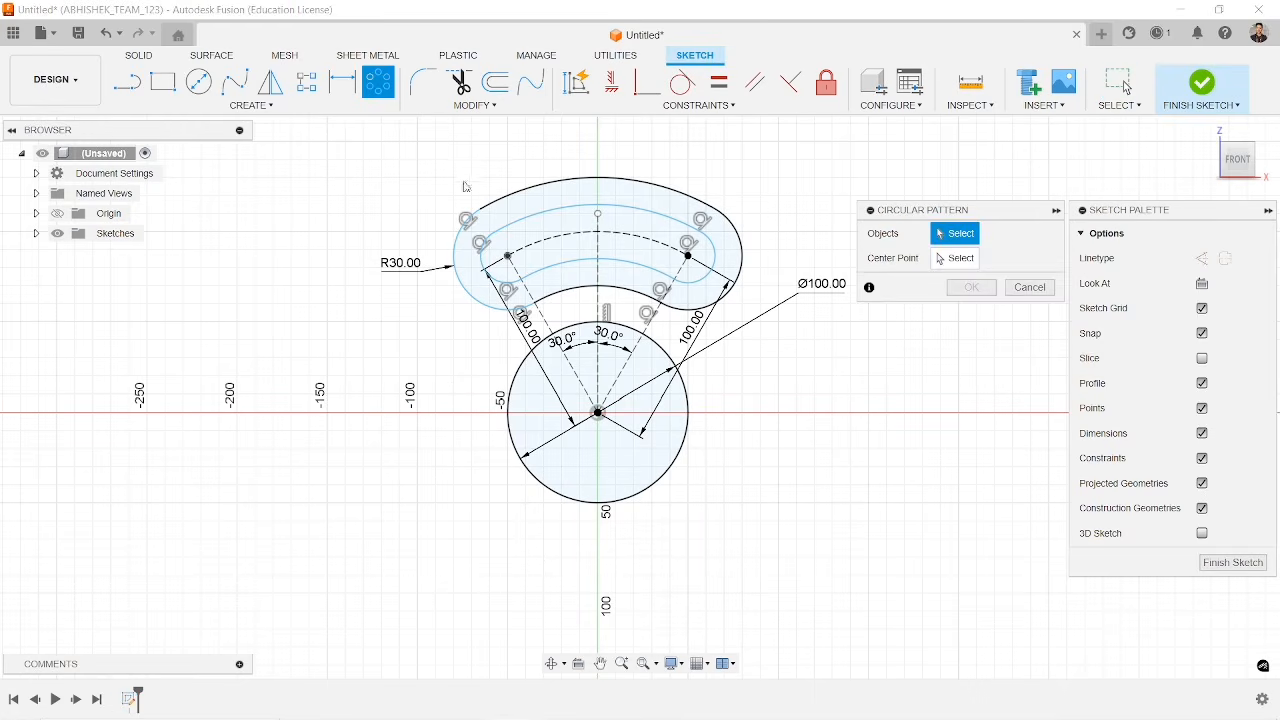
pyautogui.click(528, 195)
pyautogui.click(532, 218)
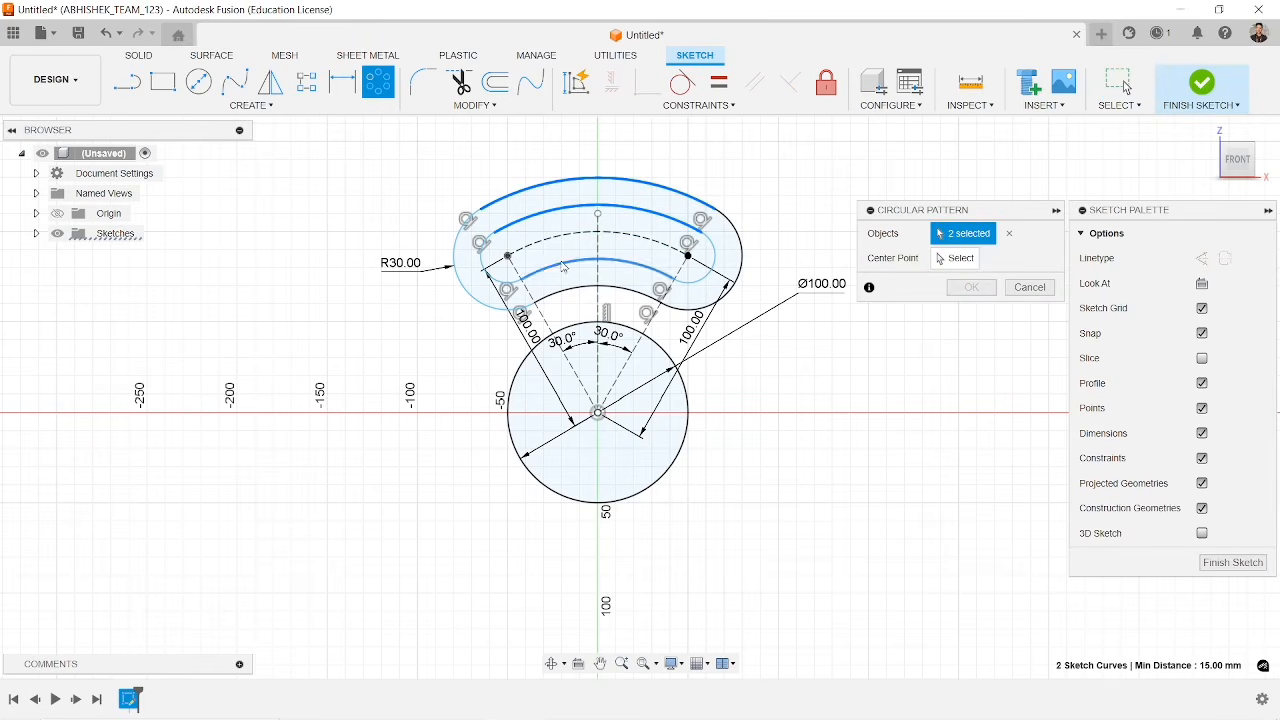
pyautogui.click(566, 266)
pyautogui.click(572, 292)
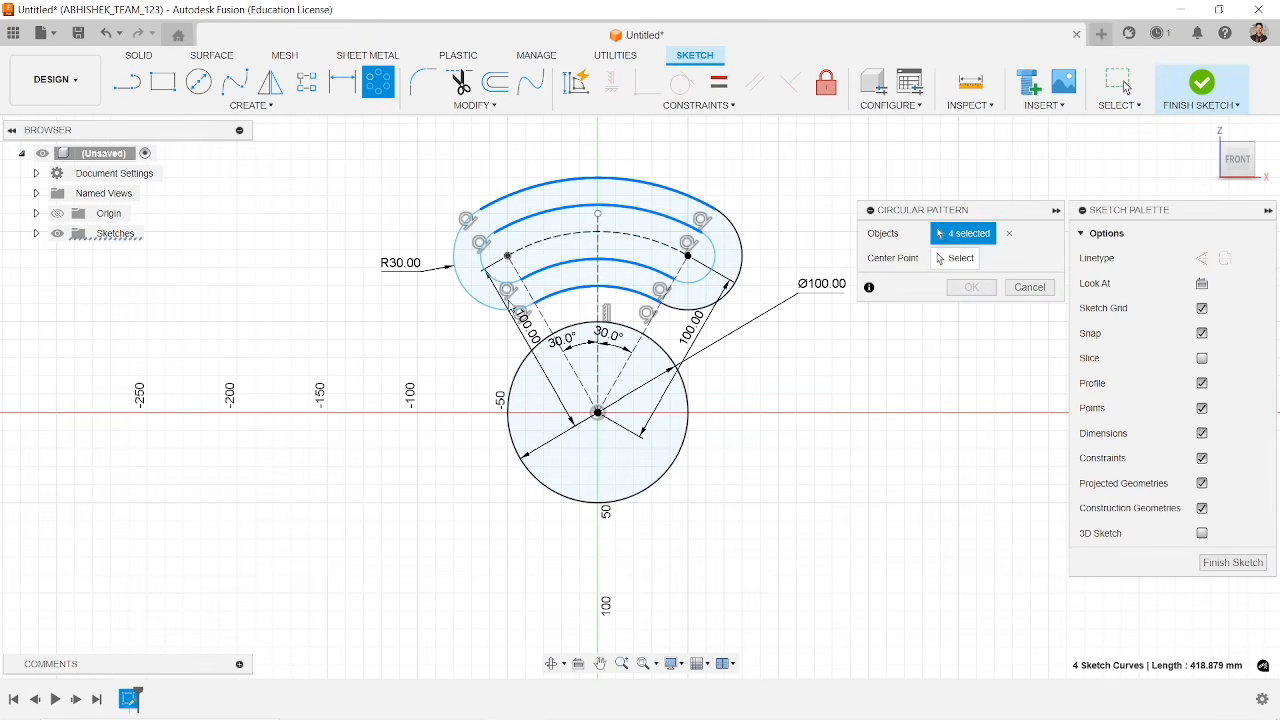
pyautogui.click(459, 281)
pyautogui.click(487, 266)
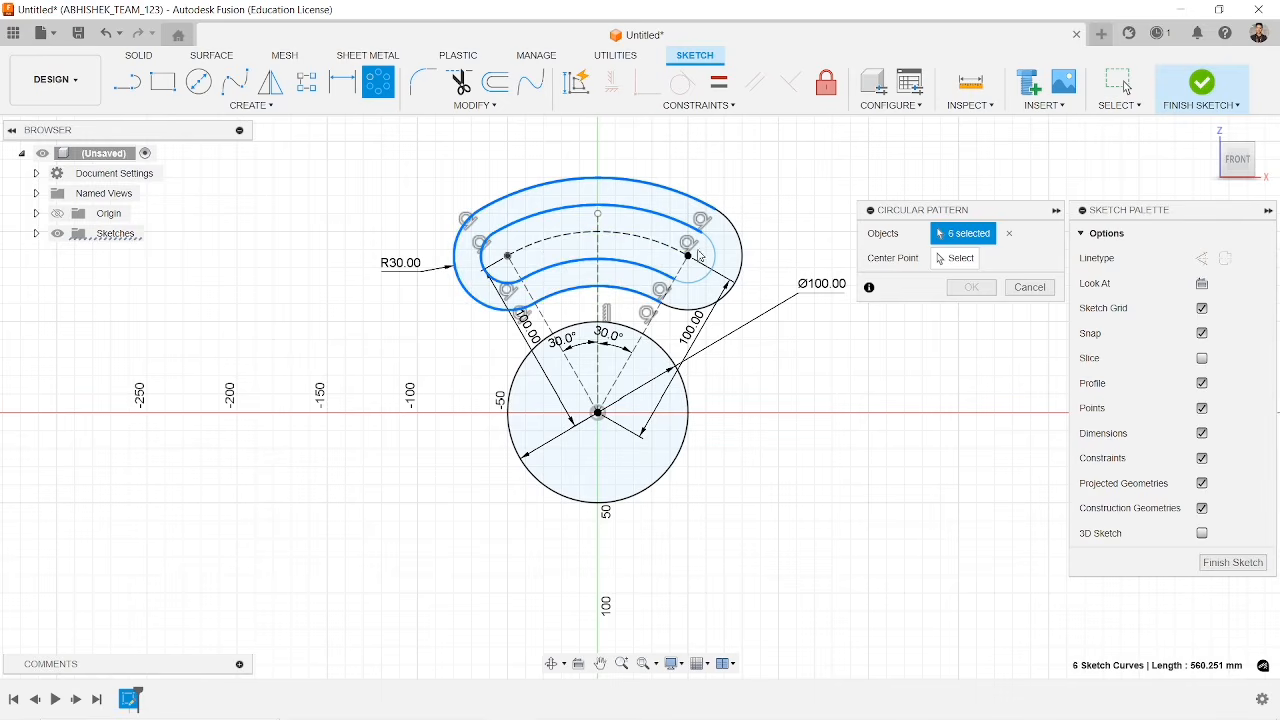
pyautogui.click(716, 254)
pyautogui.click(740, 268)
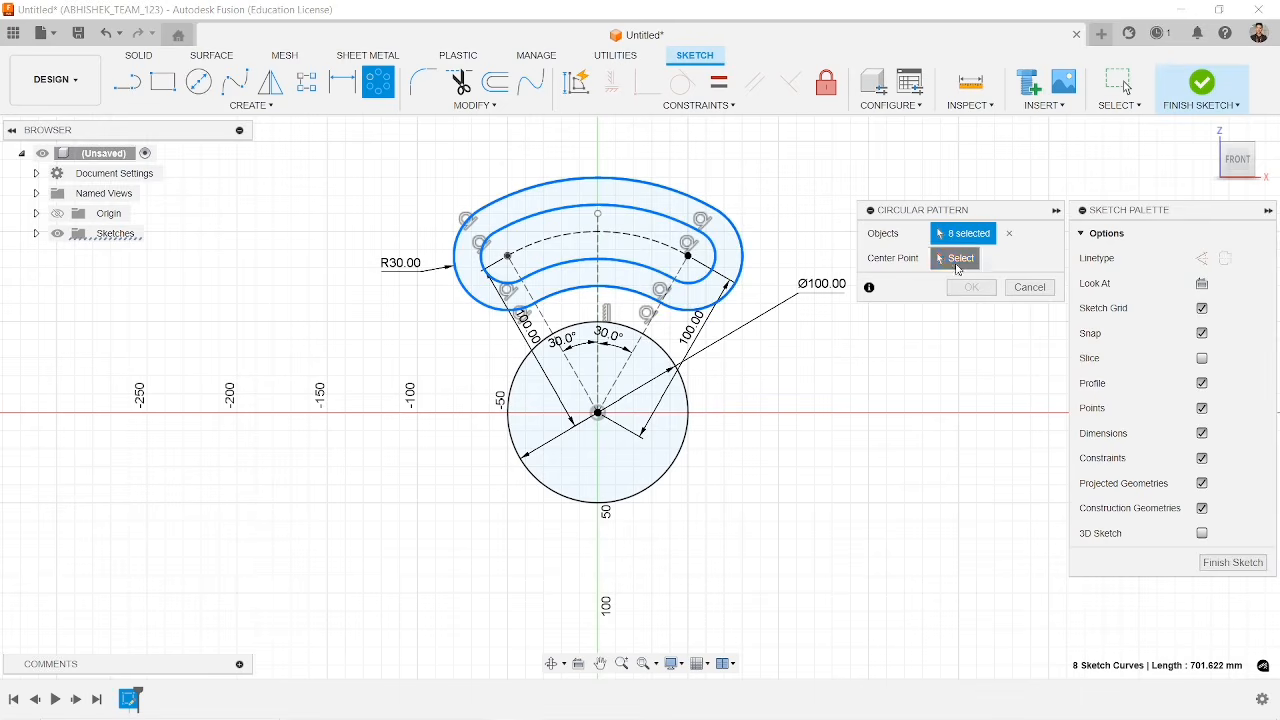
pyautogui.click(957, 258)
pyautogui.click(598, 412)
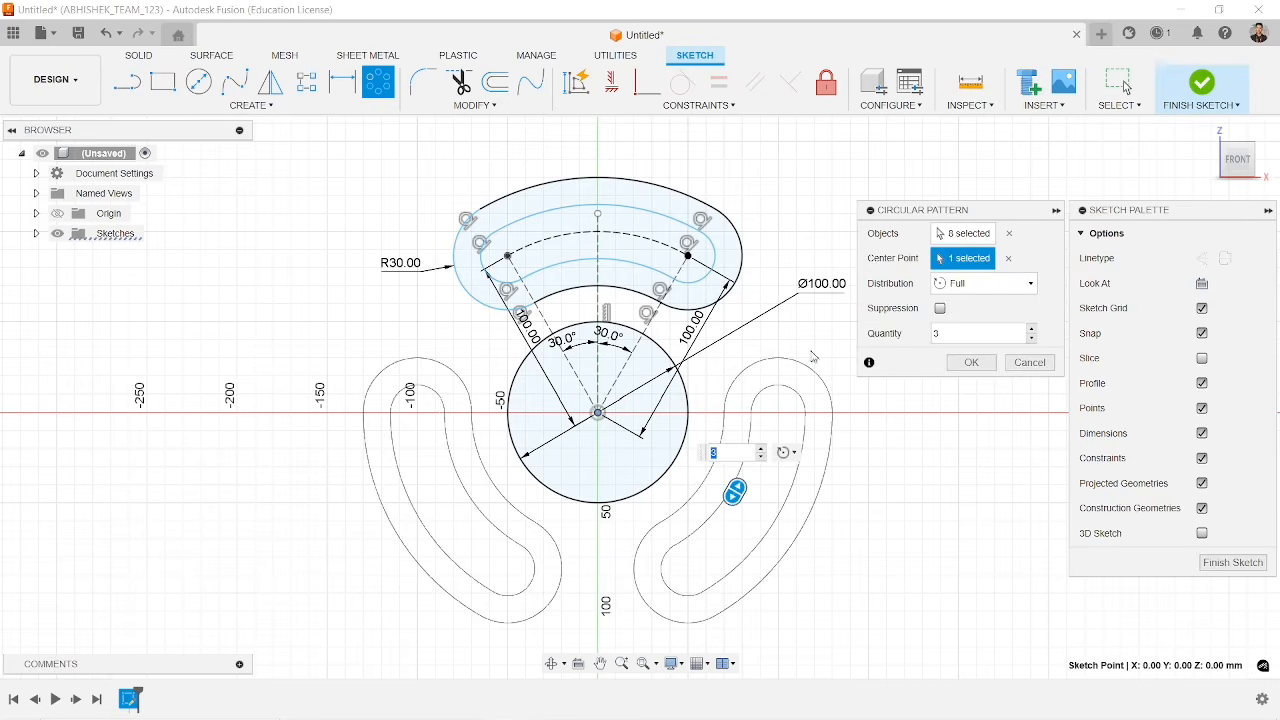
pyautogui.click(971, 362)
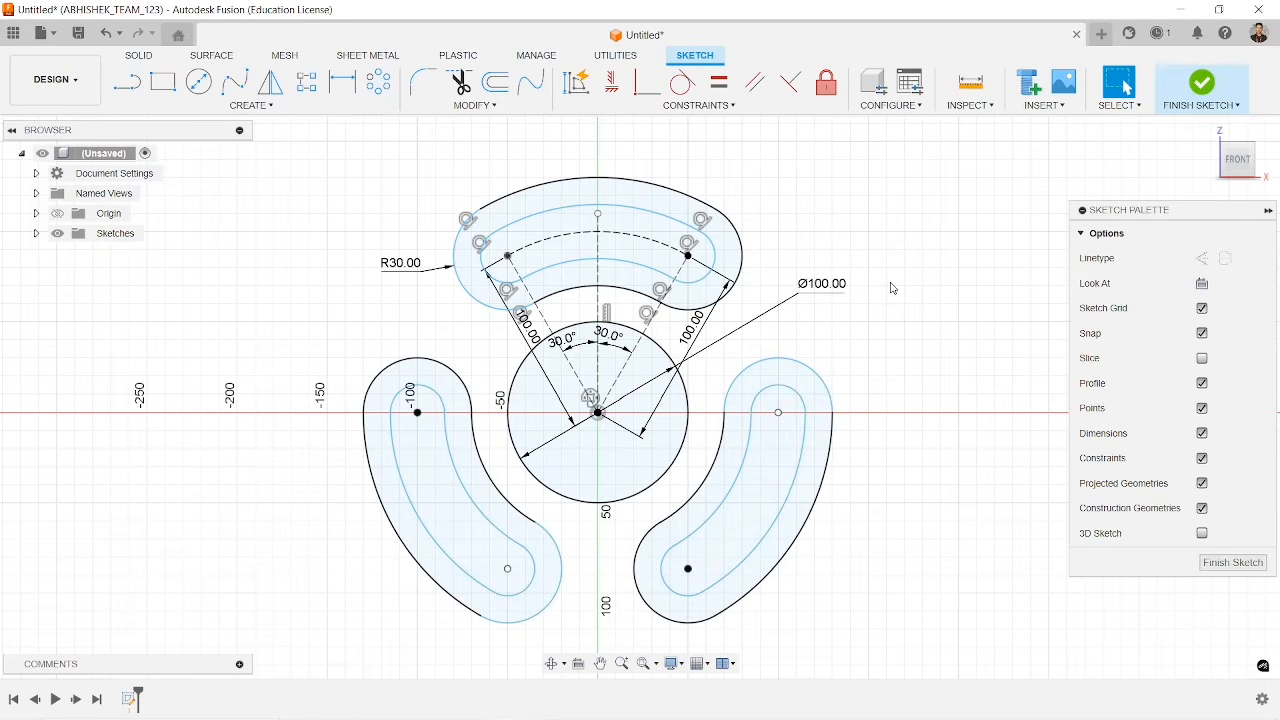
# - Draw a two-point rectangle about 313 mm wide in the empty area to the right of the circular pattern
pyautogui.scroll(-3, 791, 320)
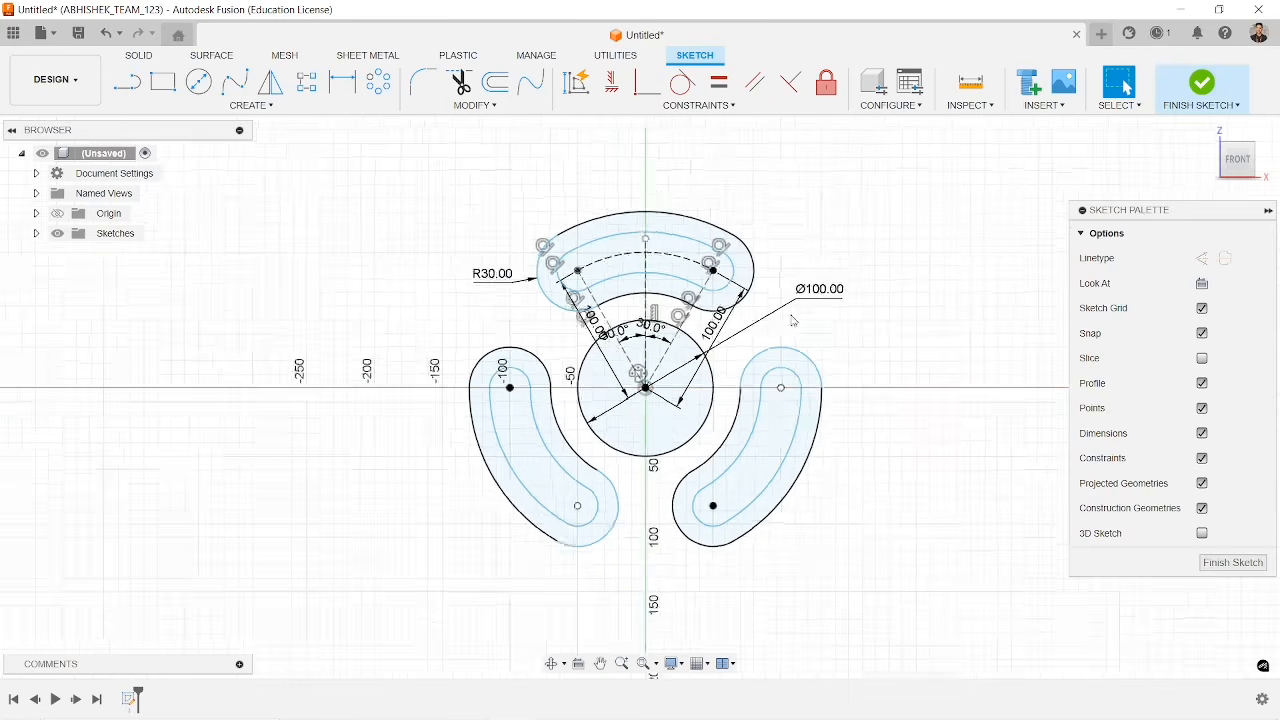
pyautogui.moveTo(780, 330)
pyautogui.mouseDown(button='middle')
pyautogui.moveTo(345, 350)
pyautogui.moveTo(363, 307)
pyautogui.mouseUp(button='middle')
pyautogui.scroll(-1, 363, 307)
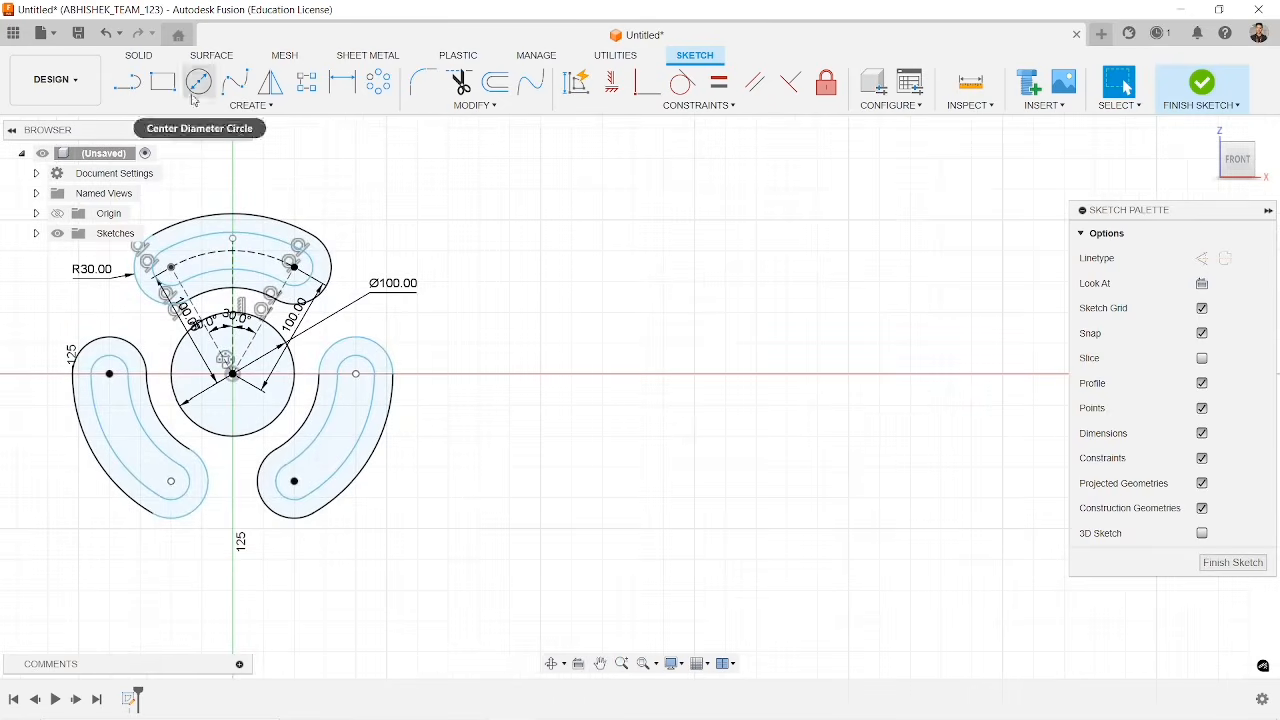
pyautogui.click(162, 82)
pyautogui.click(575, 197)
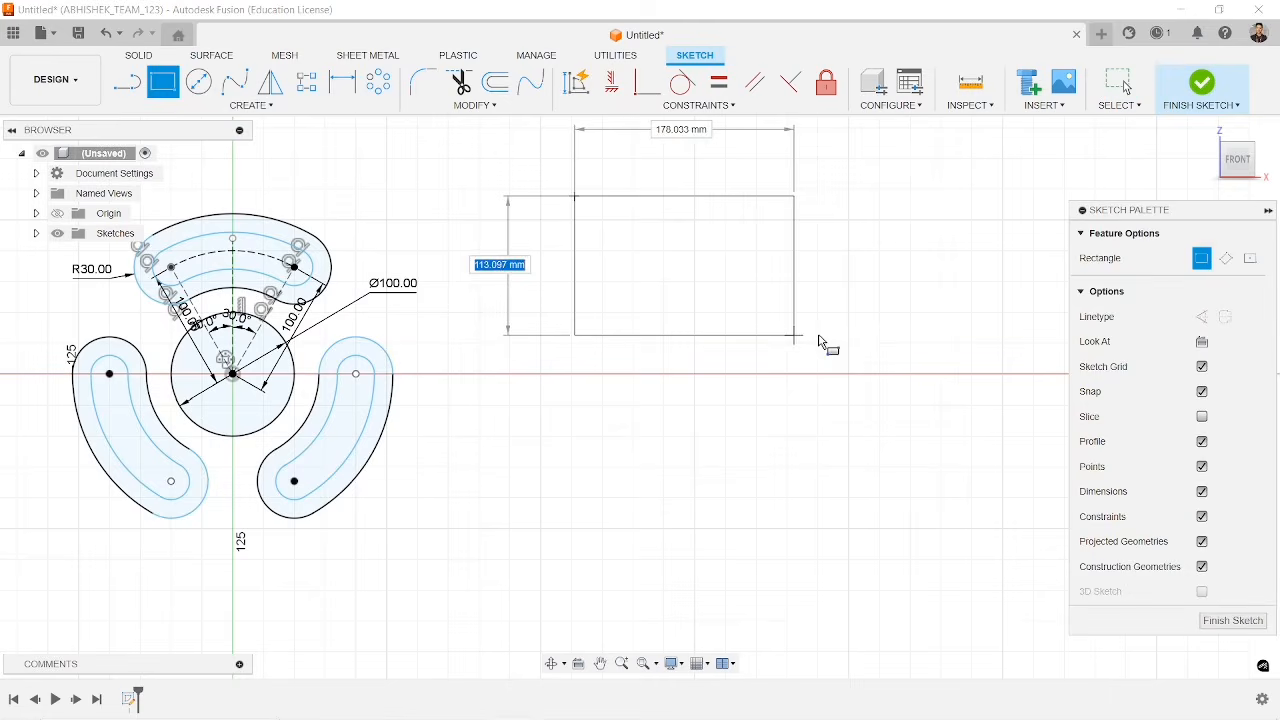
pyautogui.click(961, 355)
# - Draw a horizontal center-to-center slot with about 35 mm between its centres, inside the rectangle's upper-left corner
pyautogui.moveTo(880, 437); pyautogui.dragTo(731, 463, button='middle')
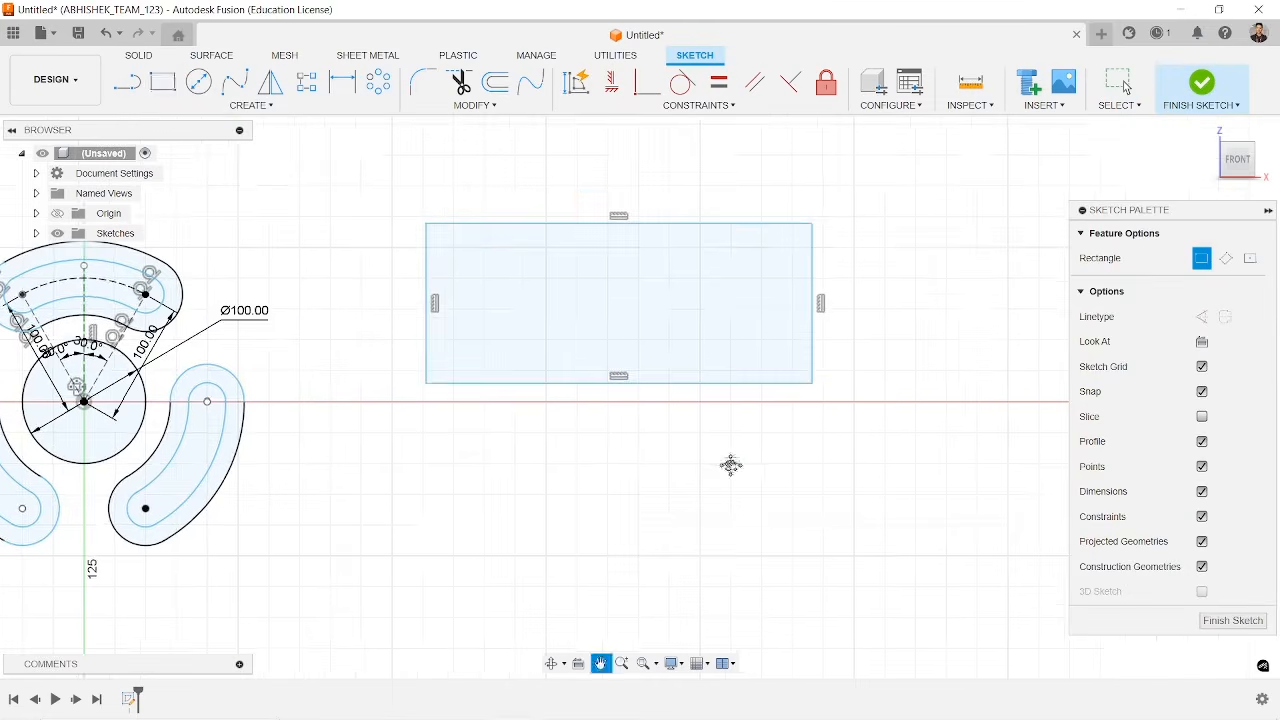
pyautogui.scroll(1, 706, 323)
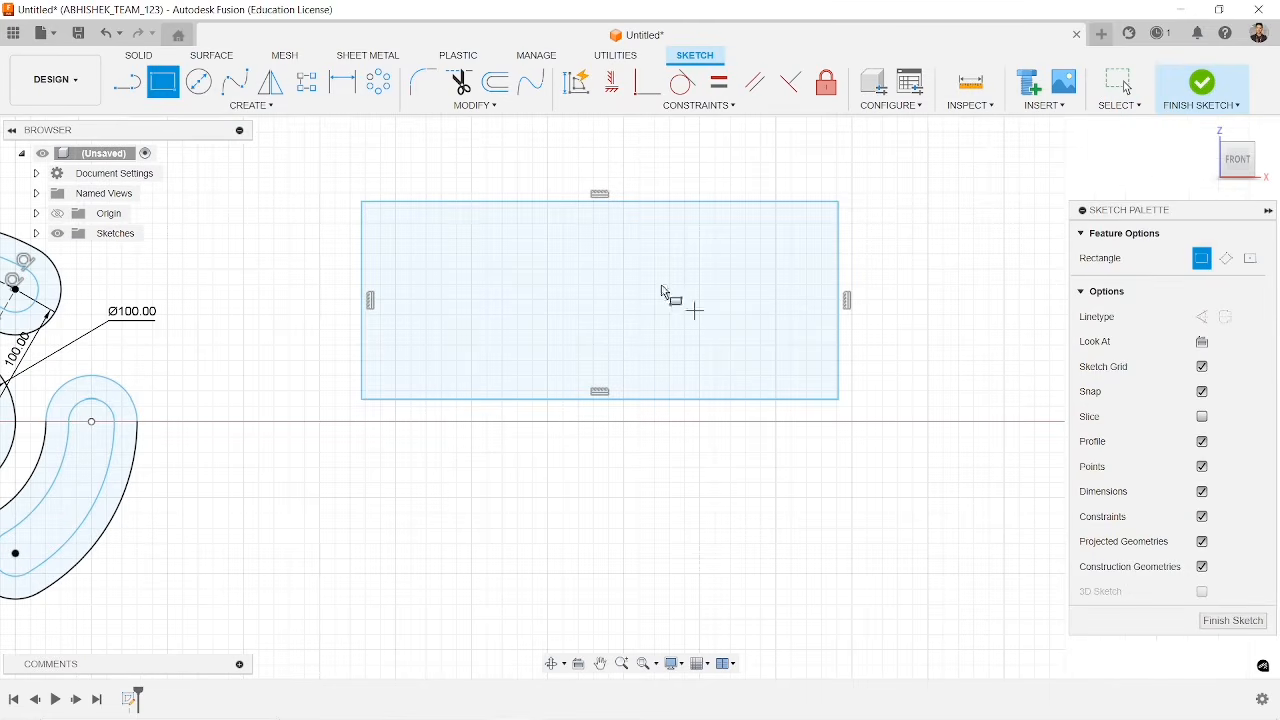
pyautogui.click(241, 104)
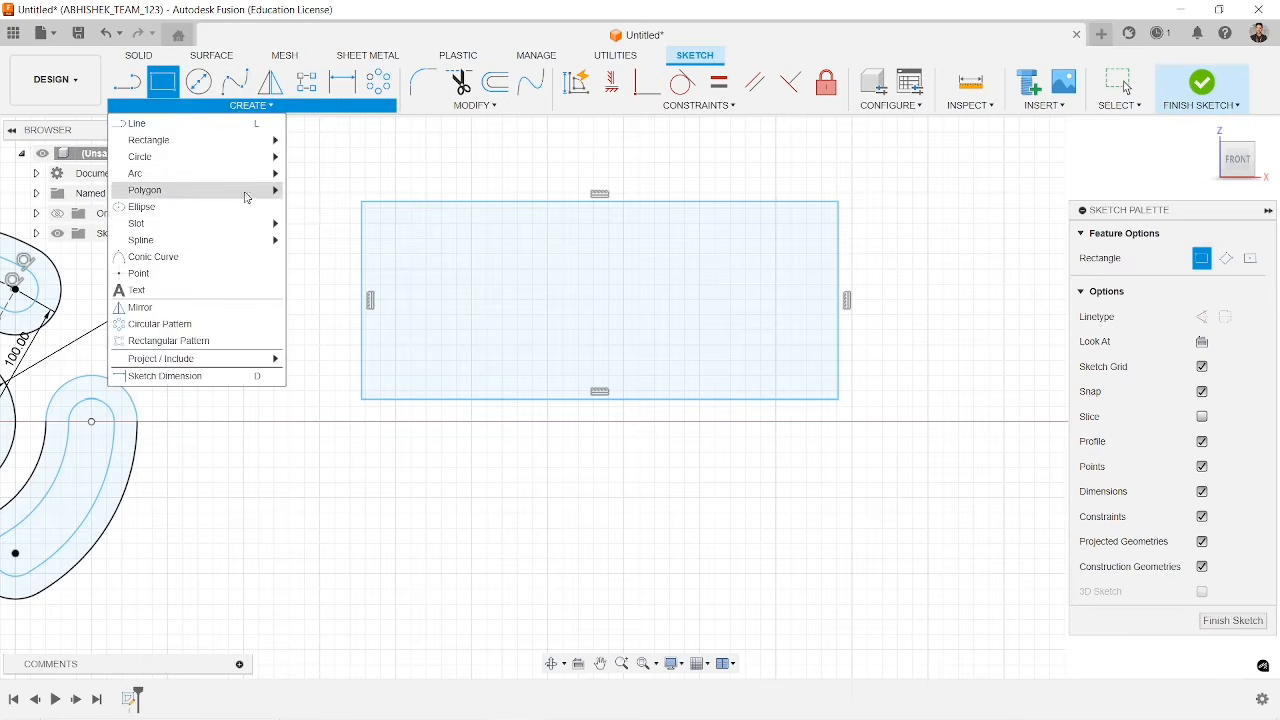
pyautogui.moveTo(265, 223)
pyautogui.click(316, 227)
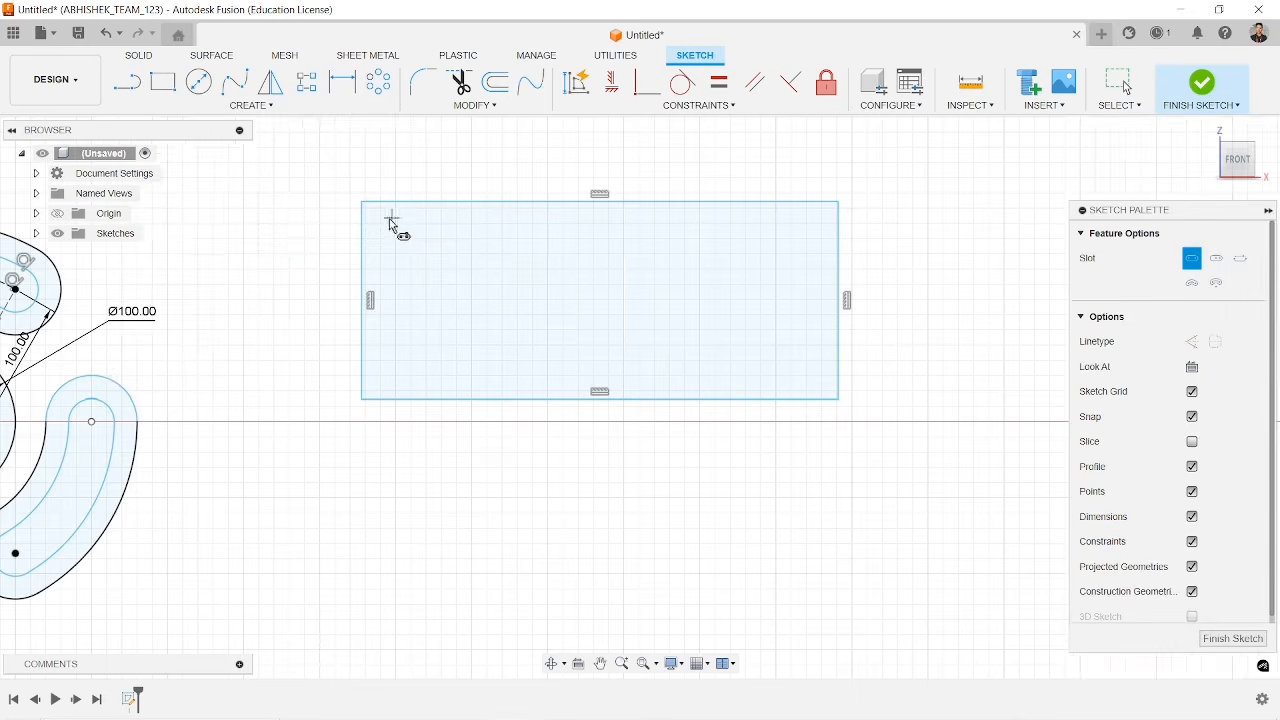
pyautogui.scroll(3, 394, 226)
pyautogui.moveTo(462, 262); pyautogui.dragTo(251, 277, button='middle')
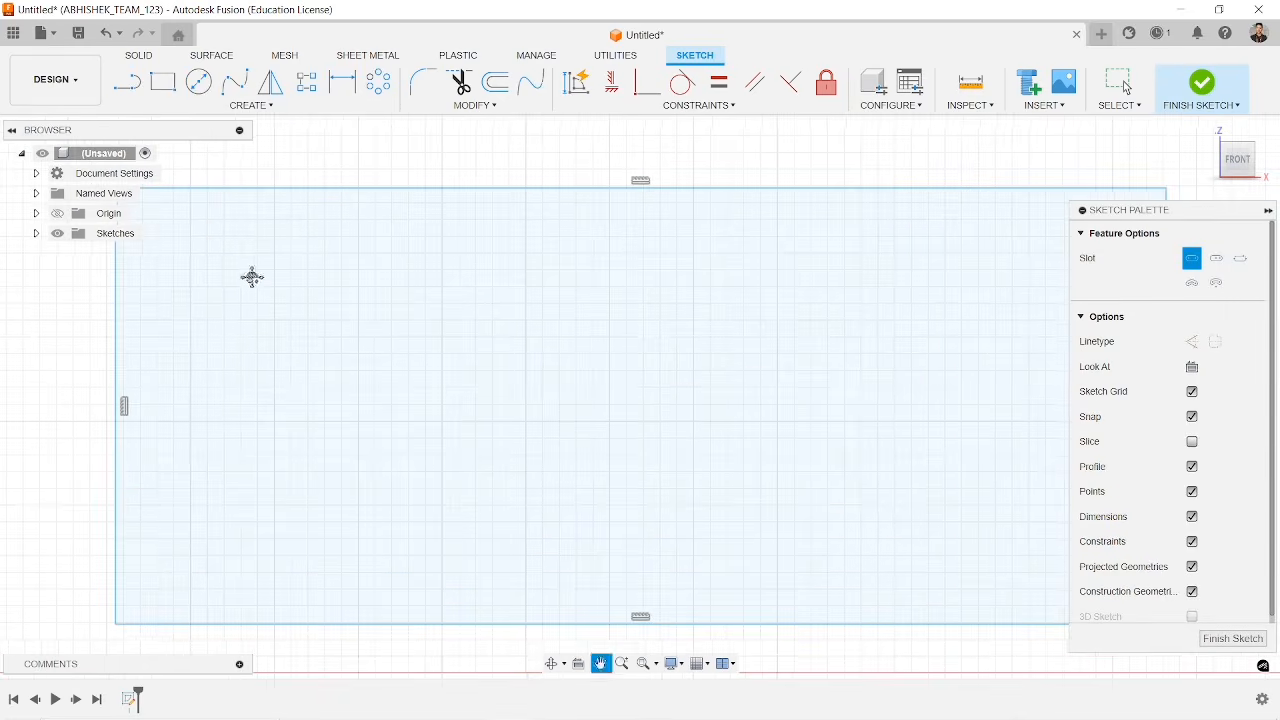
pyautogui.click(192, 237)
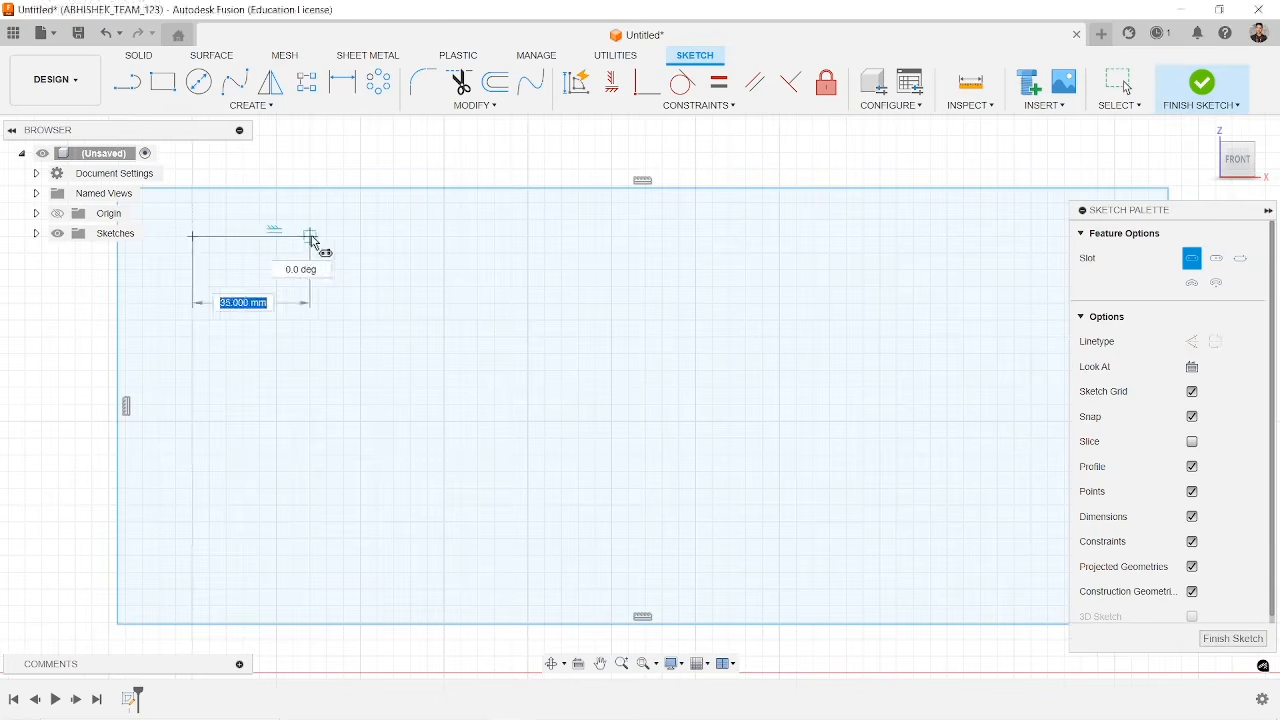
pyautogui.click(310, 239)
pyautogui.click(309, 256)
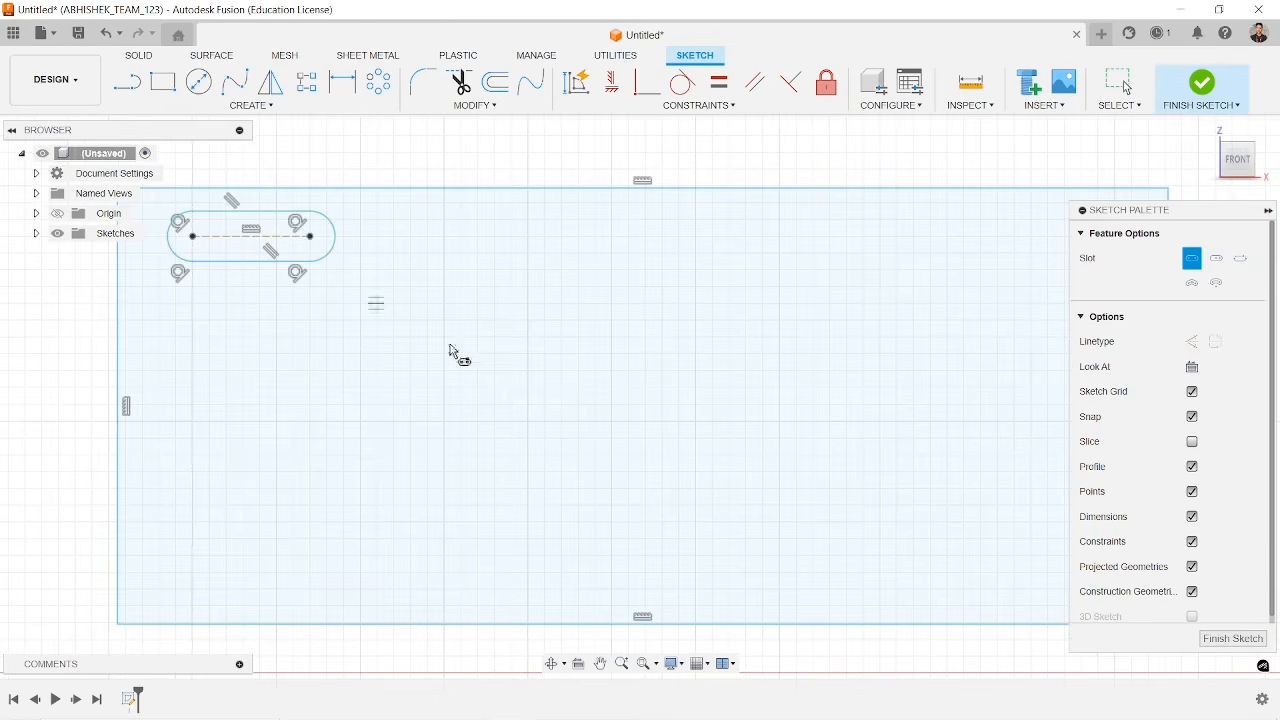
pyautogui.scroll(-2, 452, 350)
pyautogui.press('Escape')
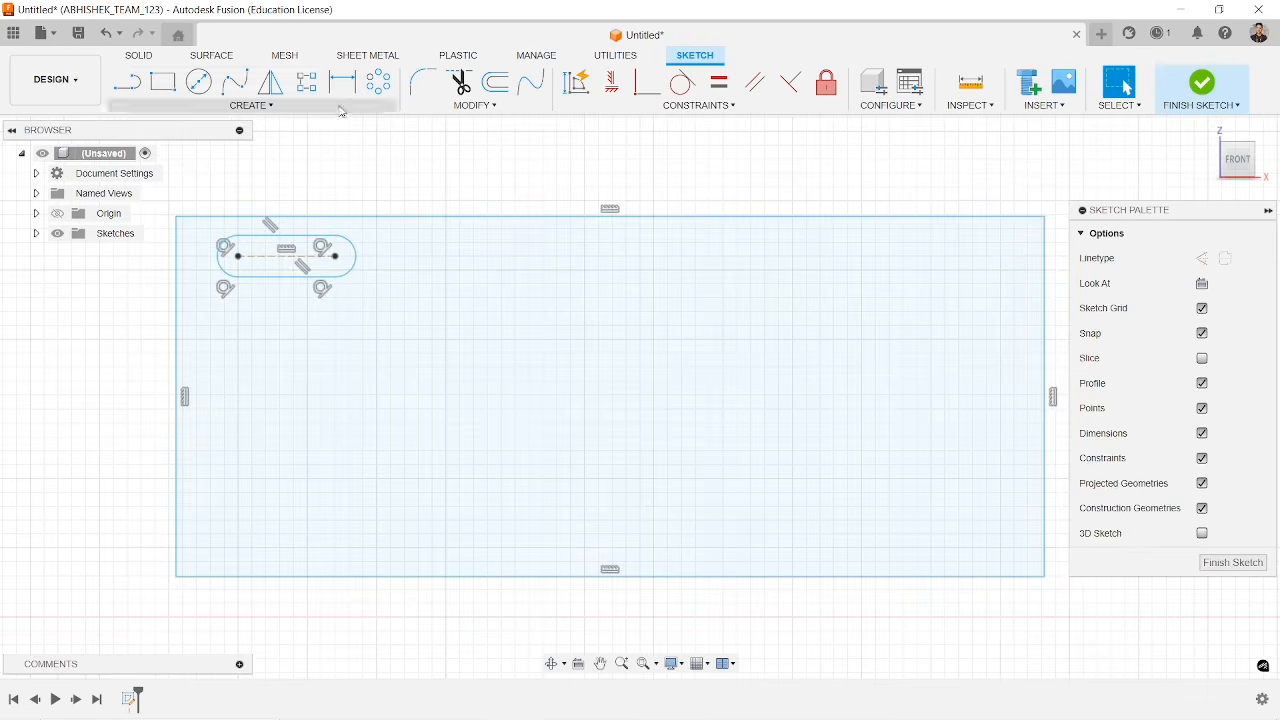
# - Set up a rectangular pattern of the whole slot, using the rectangle's upper edge as its direction
pyautogui.click(343, 107)
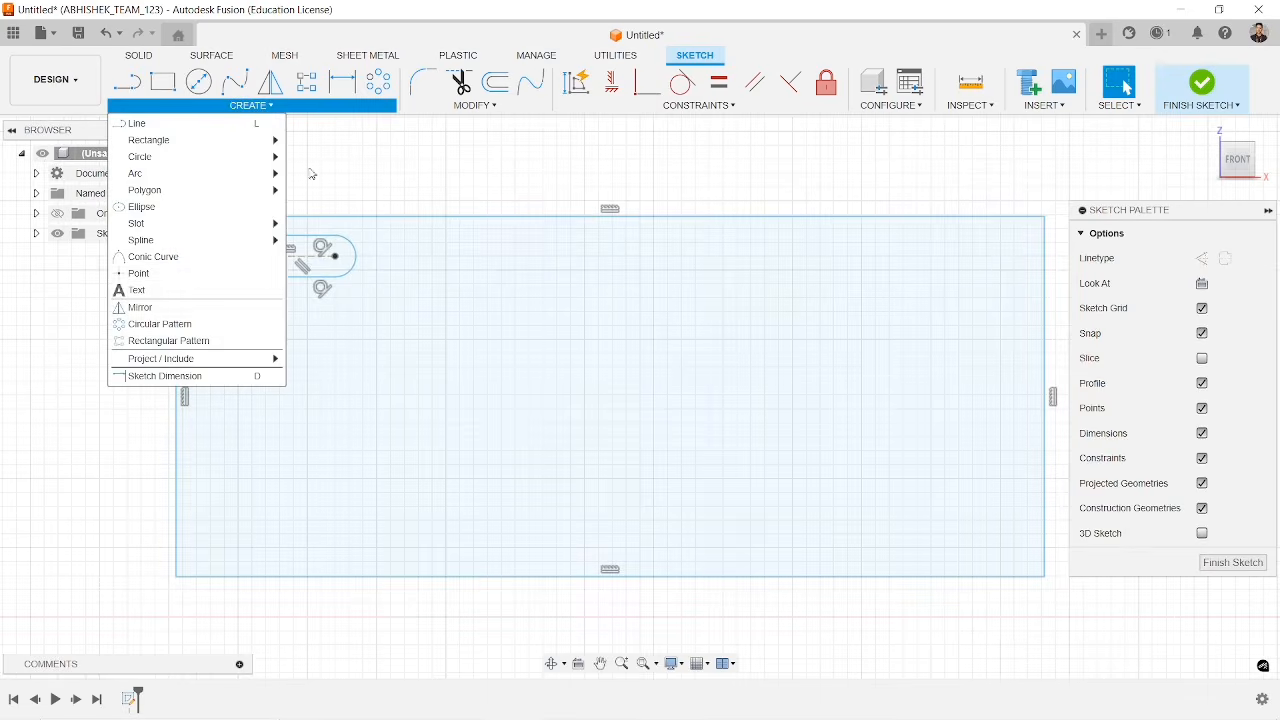
pyautogui.click(310, 83)
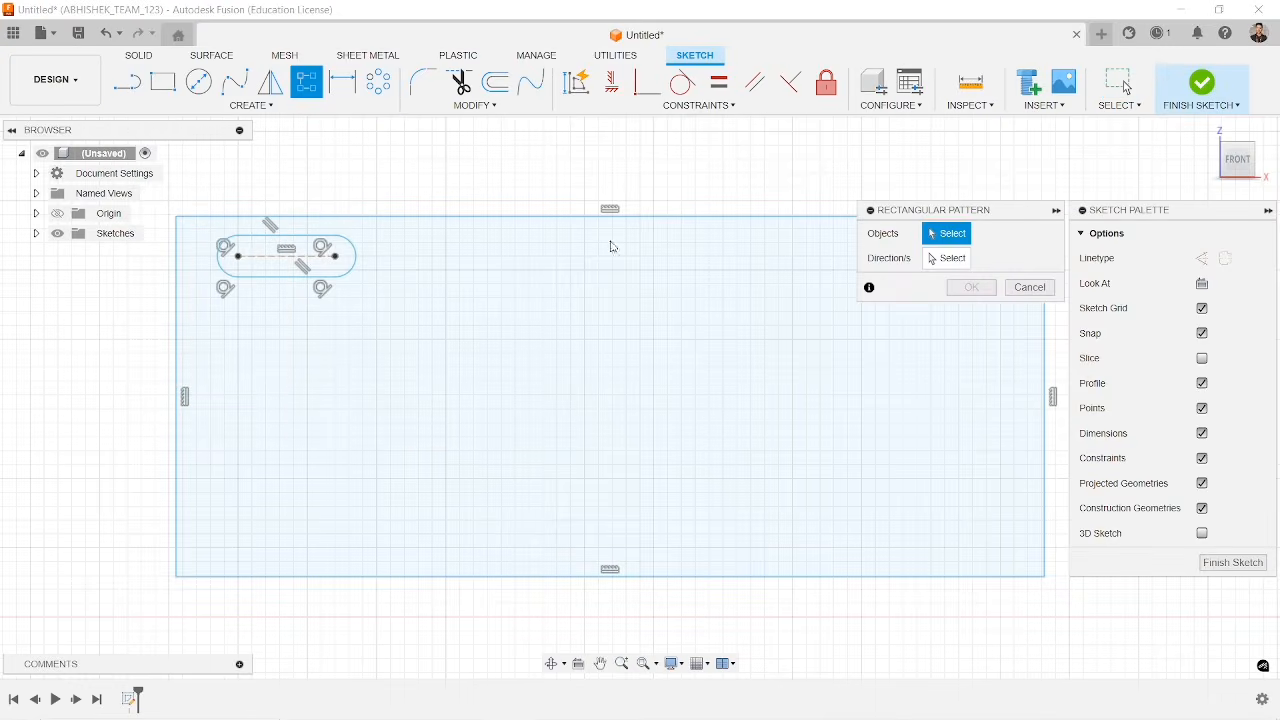
pyautogui.moveTo(206, 229); pyautogui.dragTo(385, 313)
pyautogui.press('Tab')
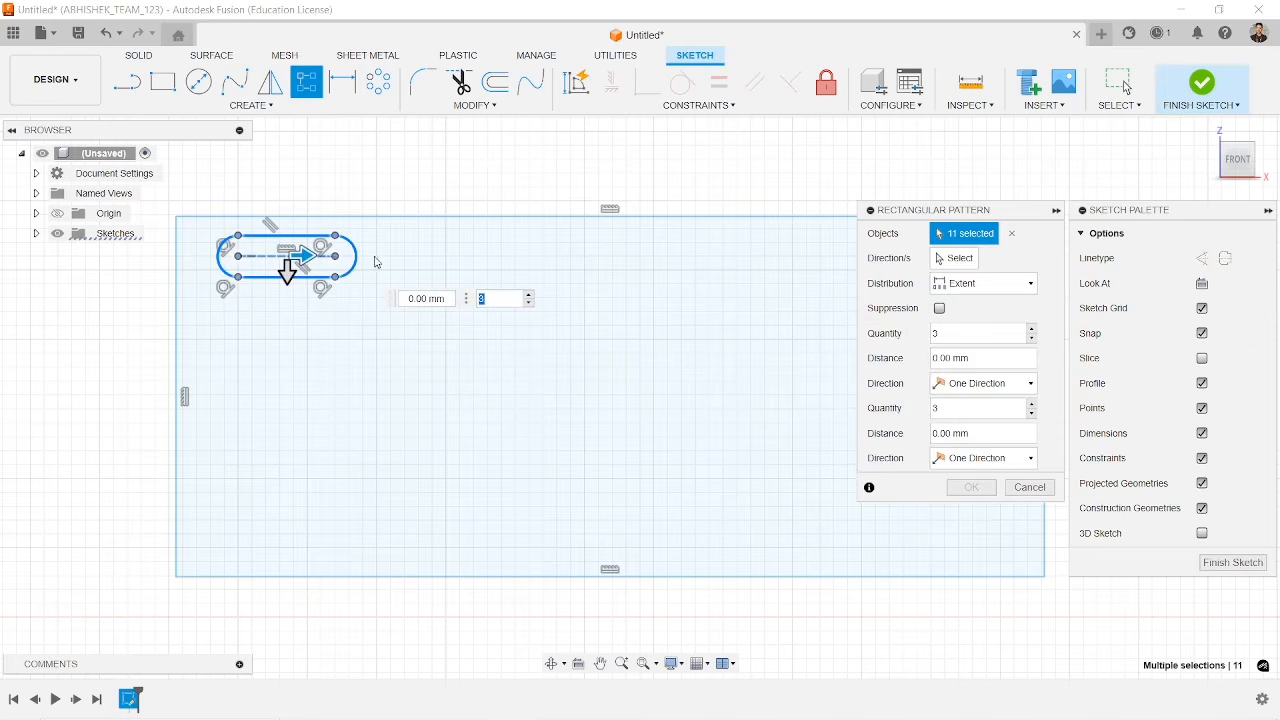
pyautogui.click(953, 263)
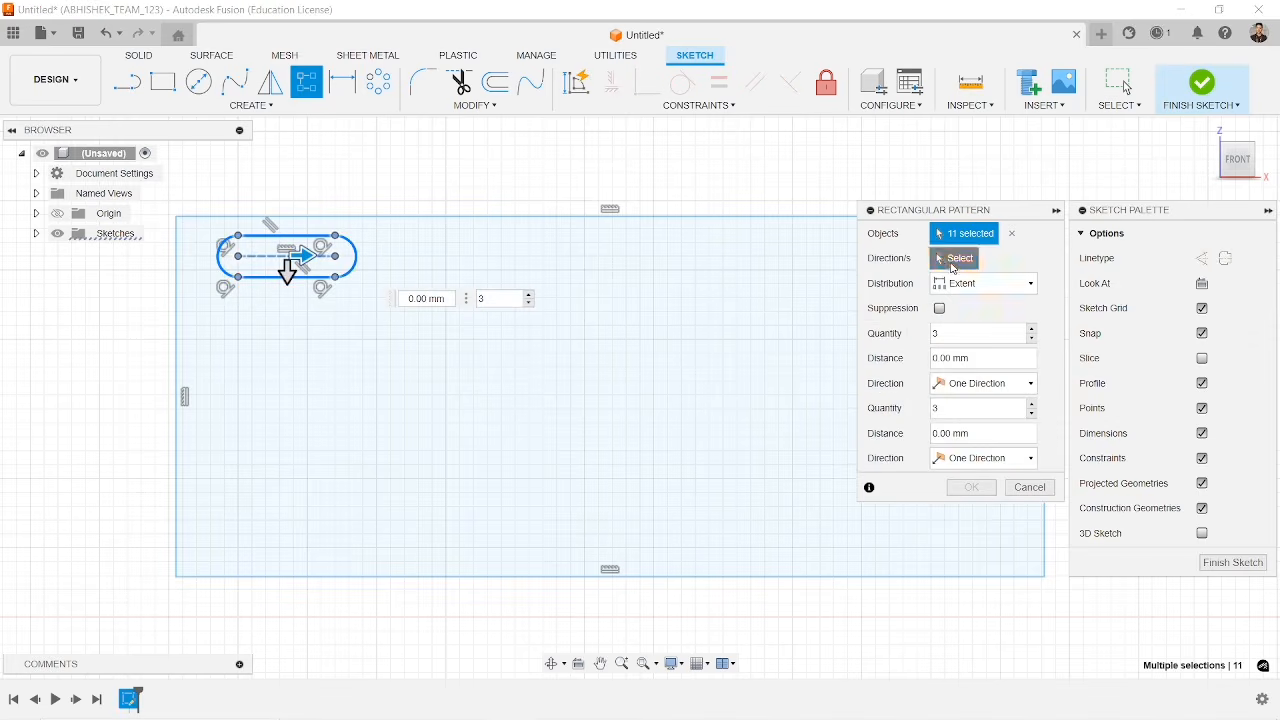
pyautogui.click(441, 217)
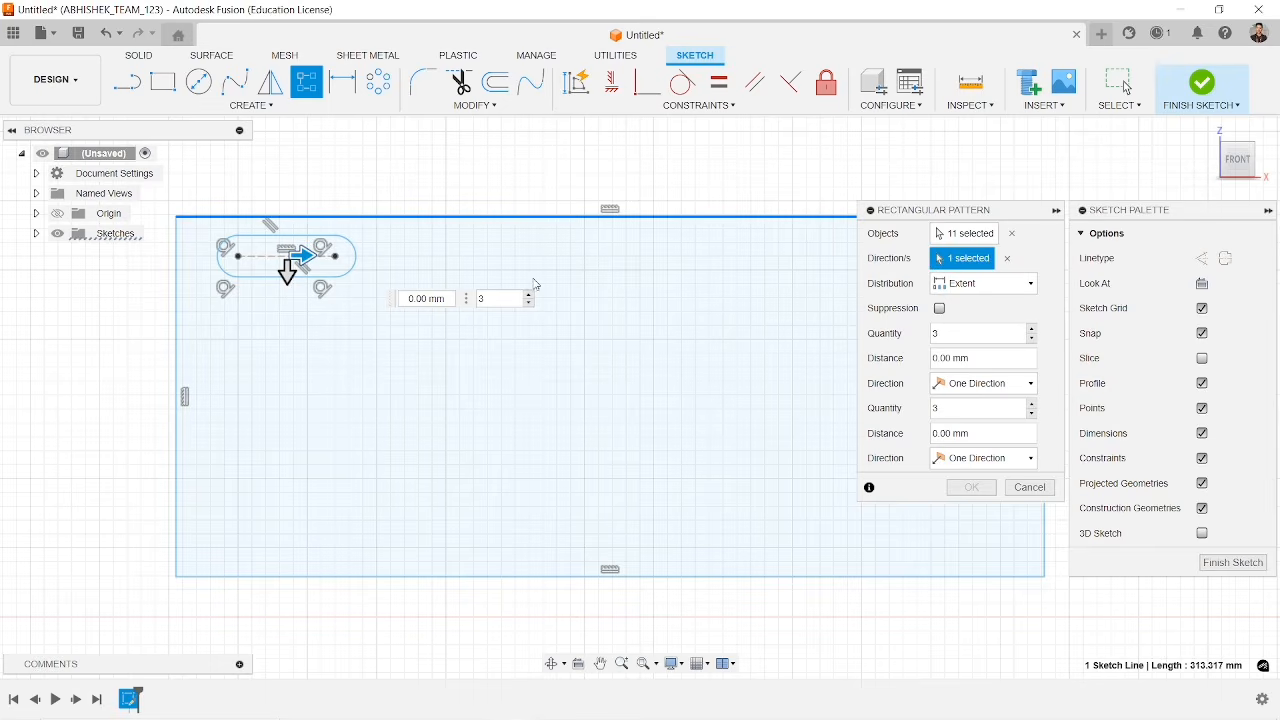
# - Set the pattern's horizontal quantity to 6 and its extent to 250 mm towards the rectangle's right edge
pyautogui.click(953, 335)
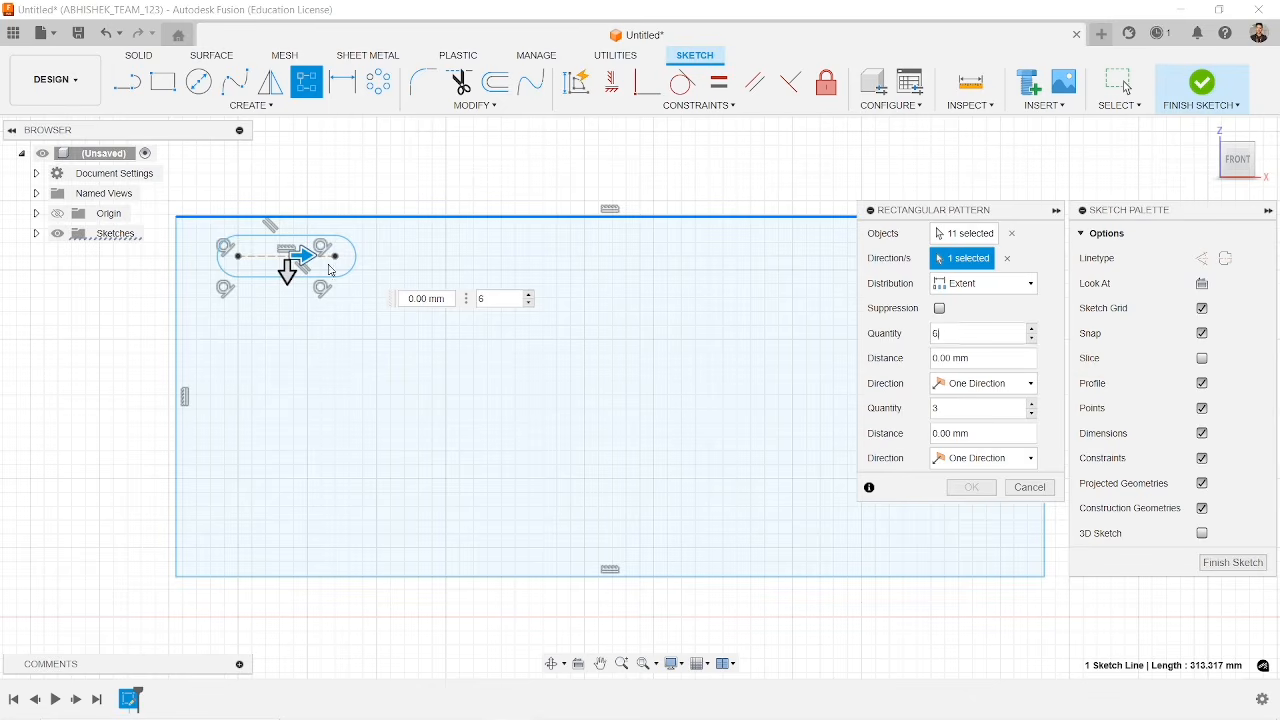
pyautogui.moveTo(305, 256); pyautogui.dragTo(842, 256)
pyautogui.scroll(-2, 735, 370)
pyautogui.moveTo(686, 414)
pyautogui.mouseDown(button='middle')
pyautogui.moveTo(486, 400)
pyautogui.moveTo(537, 389)
pyautogui.mouseUp(button='middle')
pyautogui.moveTo(667, 264); pyautogui.dragTo(798, 264)
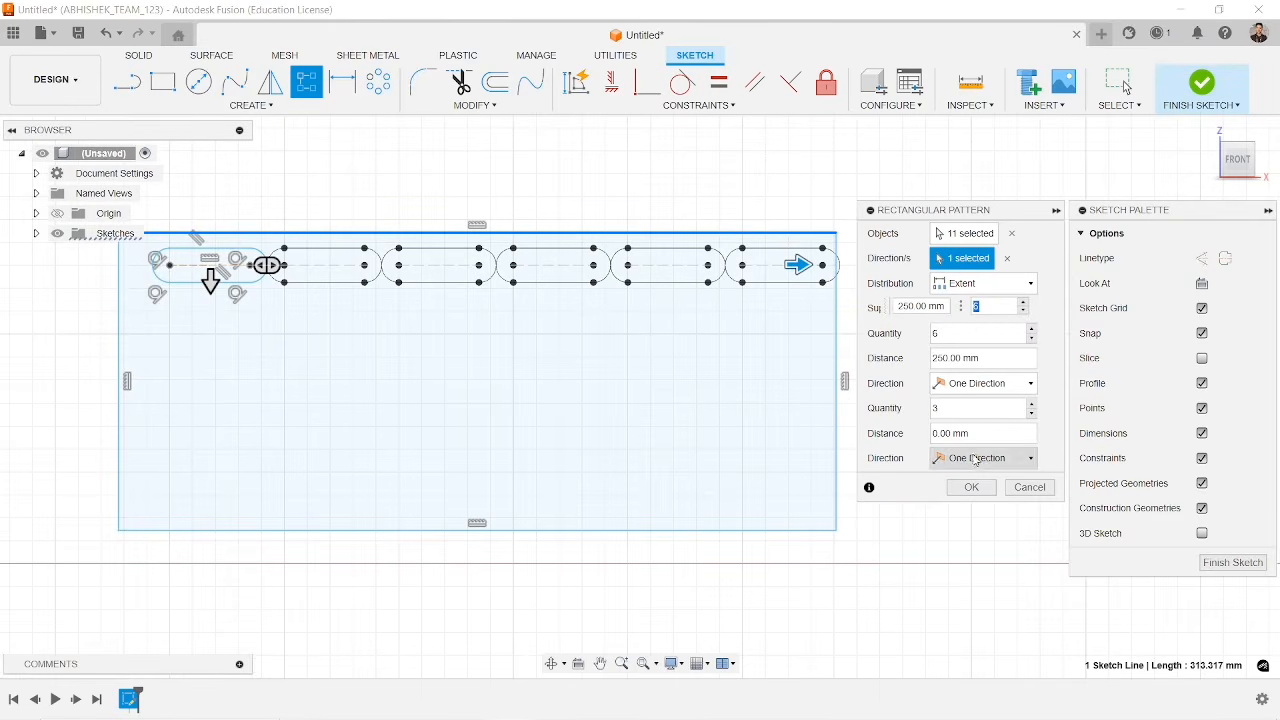
# - Set the pattern's downward extent to 50 mm
pyautogui.moveTo(209, 283); pyautogui.dragTo(210, 487)
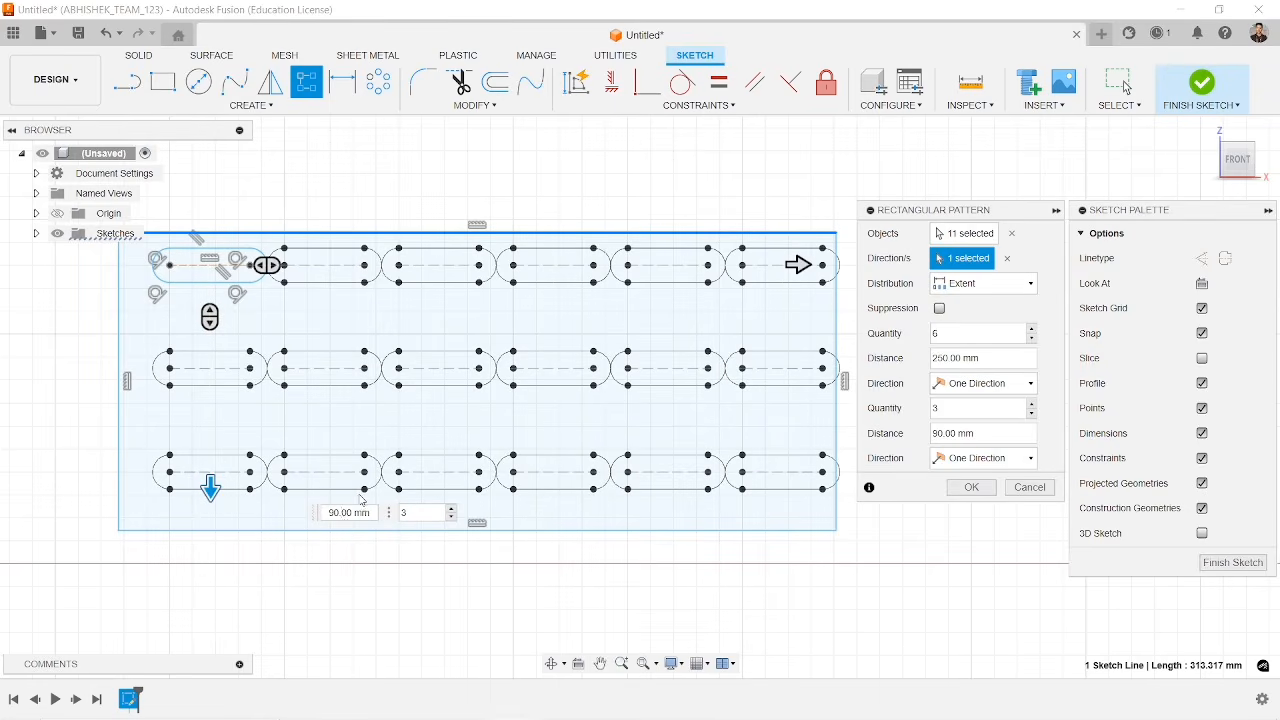
pyautogui.press('BackSpace')
pyautogui.press('BackSpace')
pyautogui.press('BackSpace')
pyautogui.write('50')
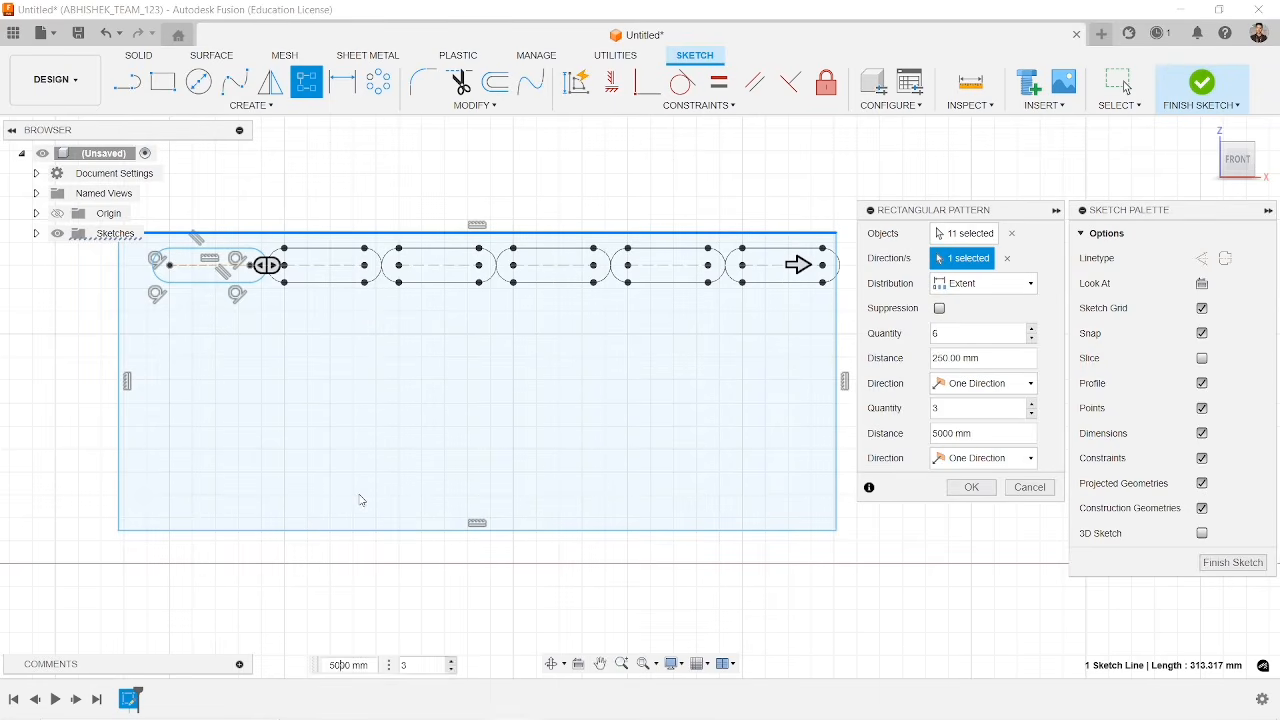
pyautogui.click(951, 433)
pyautogui.press('BackSpace')
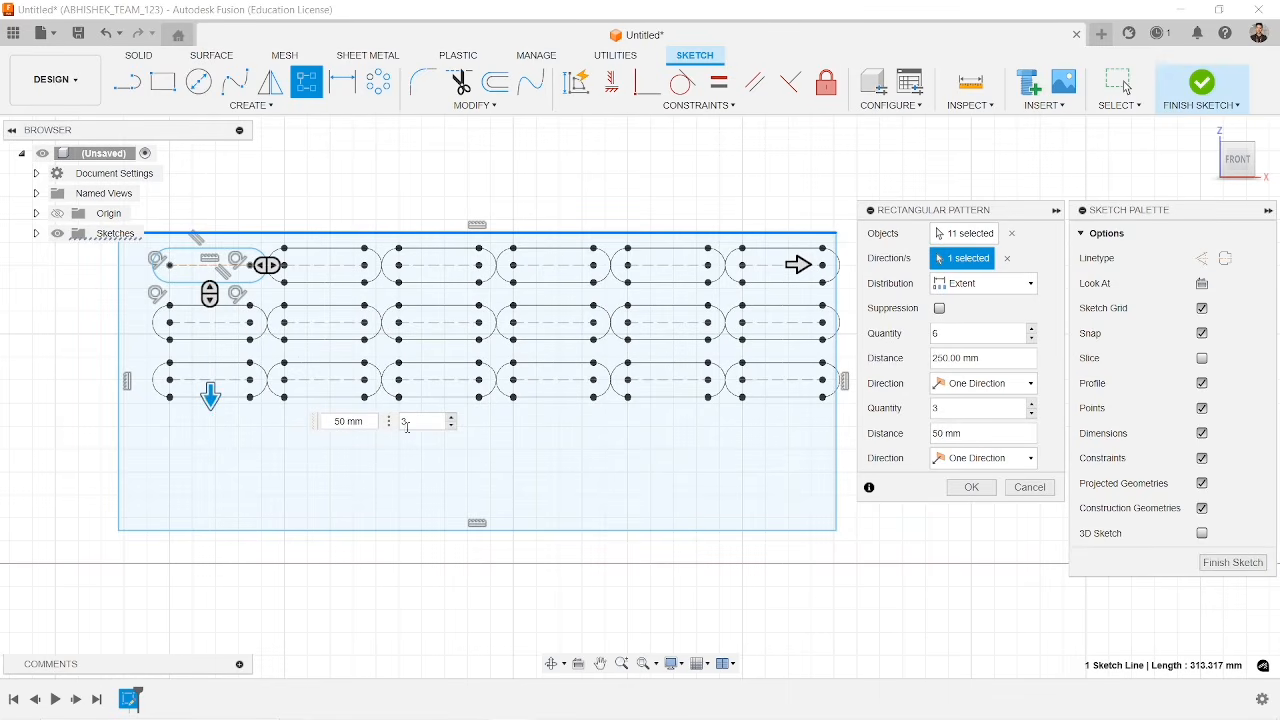
# - Set the downward quantity to 6 with a 100 mm extent, shorten the horizontal extent to 240 mm, and create the rectangular pattern
pyautogui.write('6')
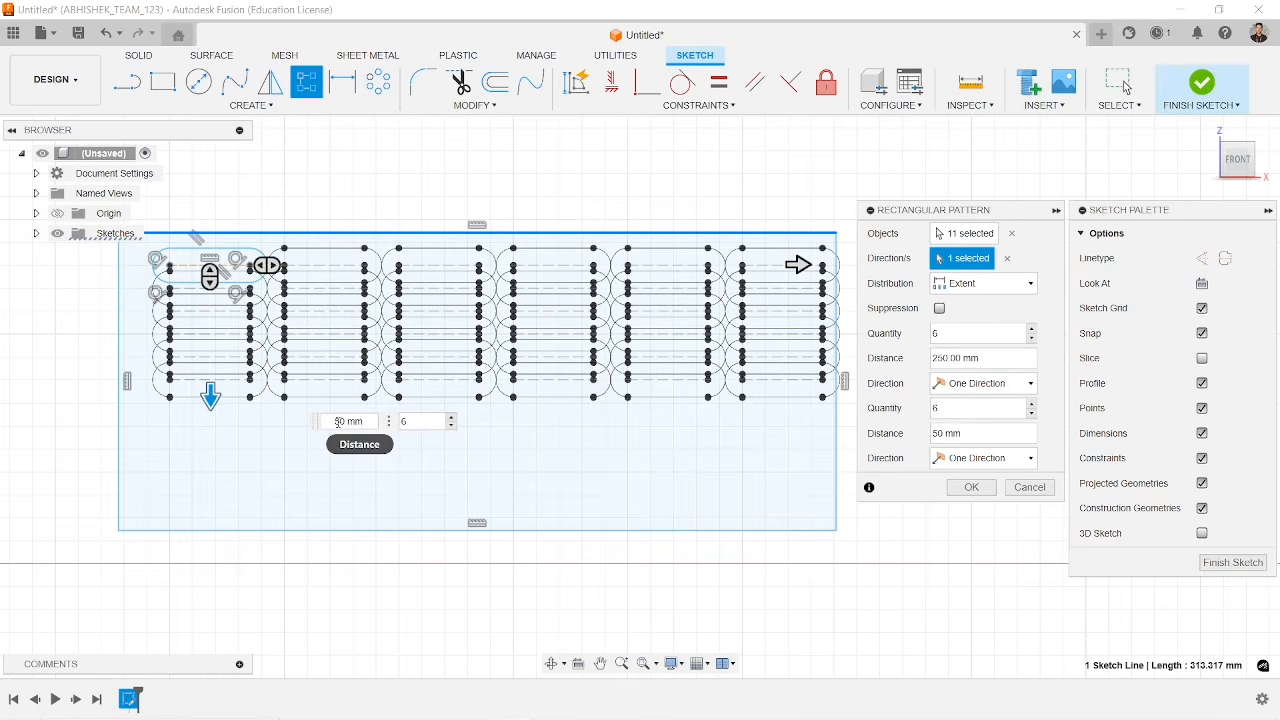
pyautogui.doubleClick(339, 421)
pyautogui.write('100')
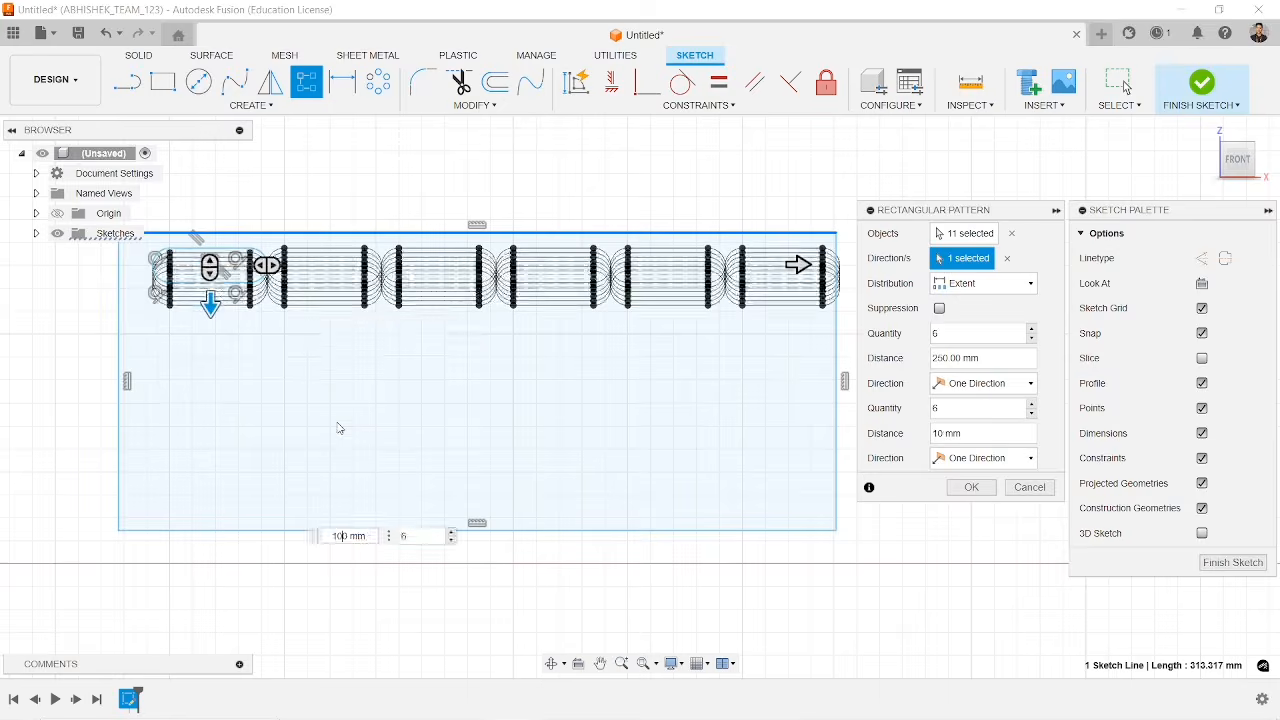
pyautogui.moveTo(210, 512)
pyautogui.mouseDown()
pyautogui.moveTo(205, 310)
pyautogui.moveTo(193, 517)
pyautogui.mouseUp()
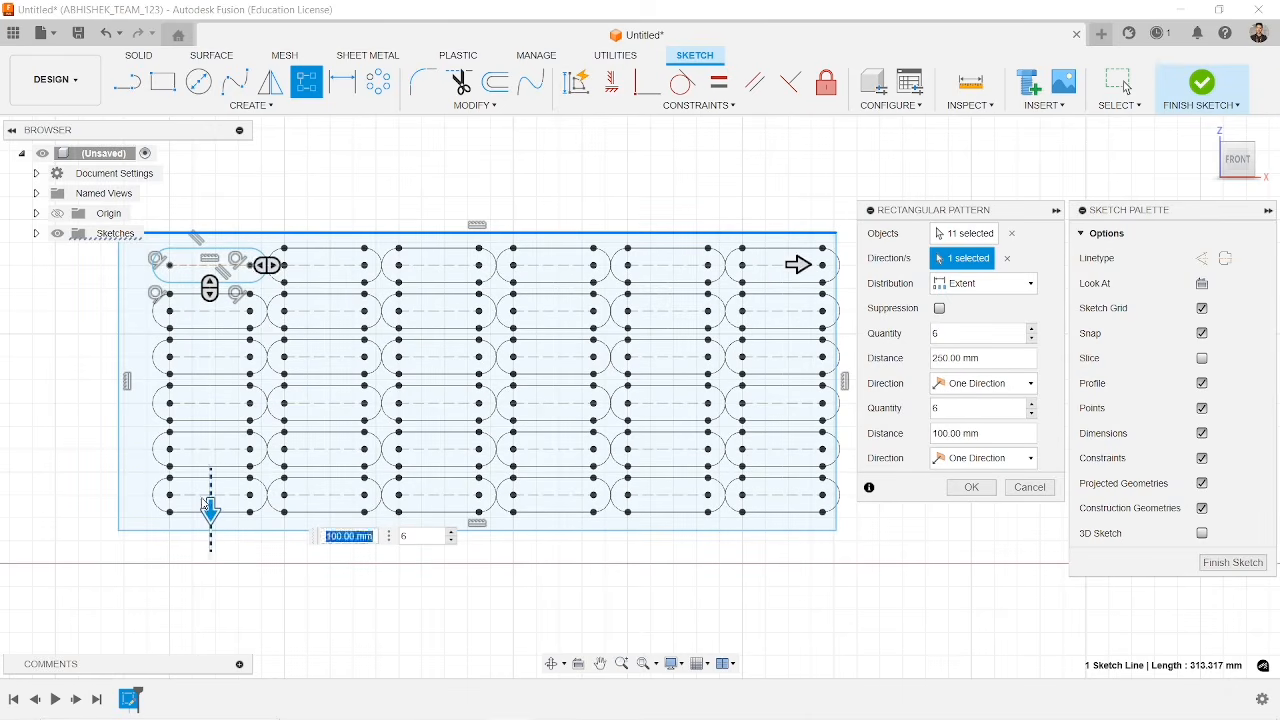
pyautogui.moveTo(789, 276)
pyautogui.mouseDown()
pyautogui.moveTo(502, 266)
pyautogui.moveTo(777, 266)
pyautogui.mouseUp()
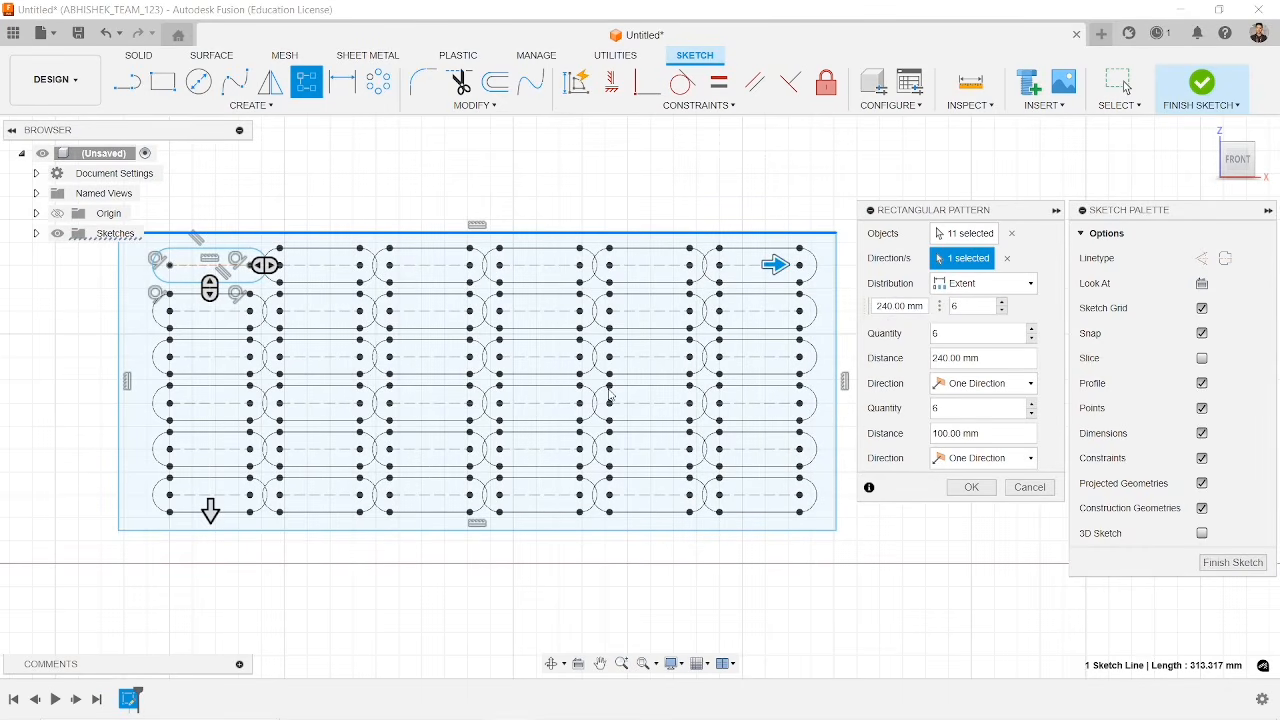
pyautogui.click(971, 487)
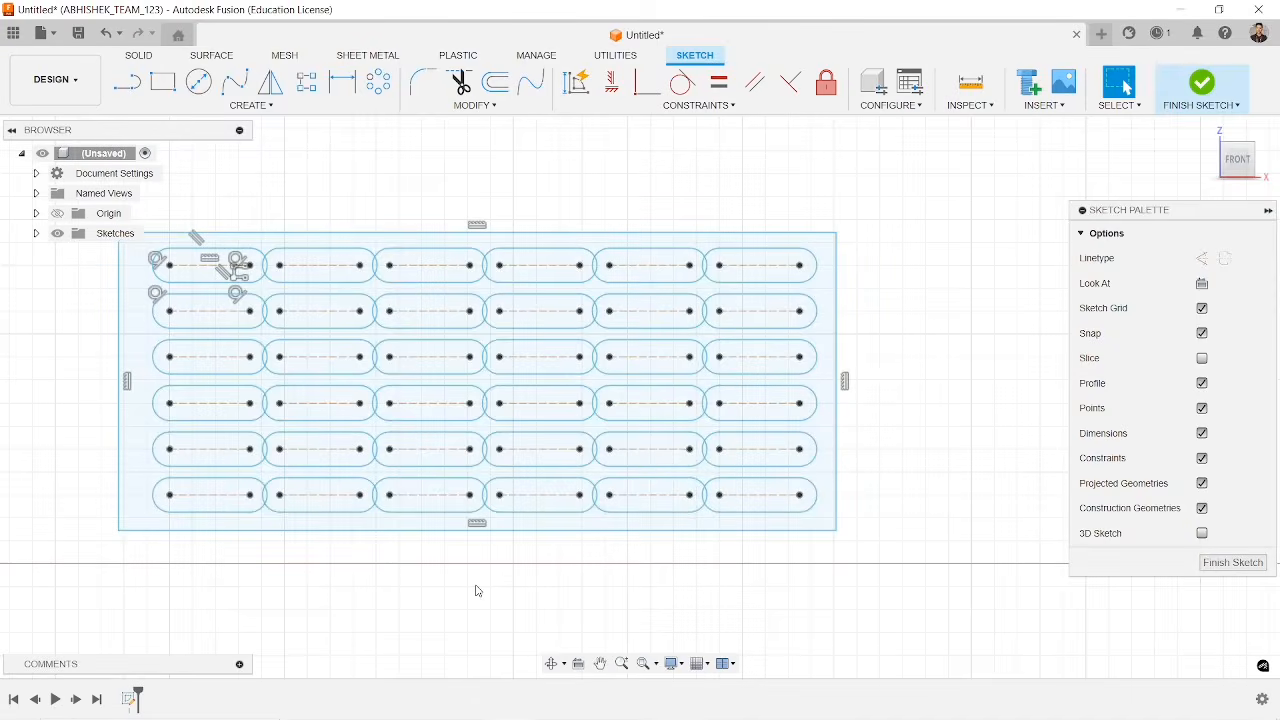
pyautogui.scroll(-3, 402, 631)
pyautogui.moveTo(497, 434); pyautogui.dragTo(680, 300, button='middle')
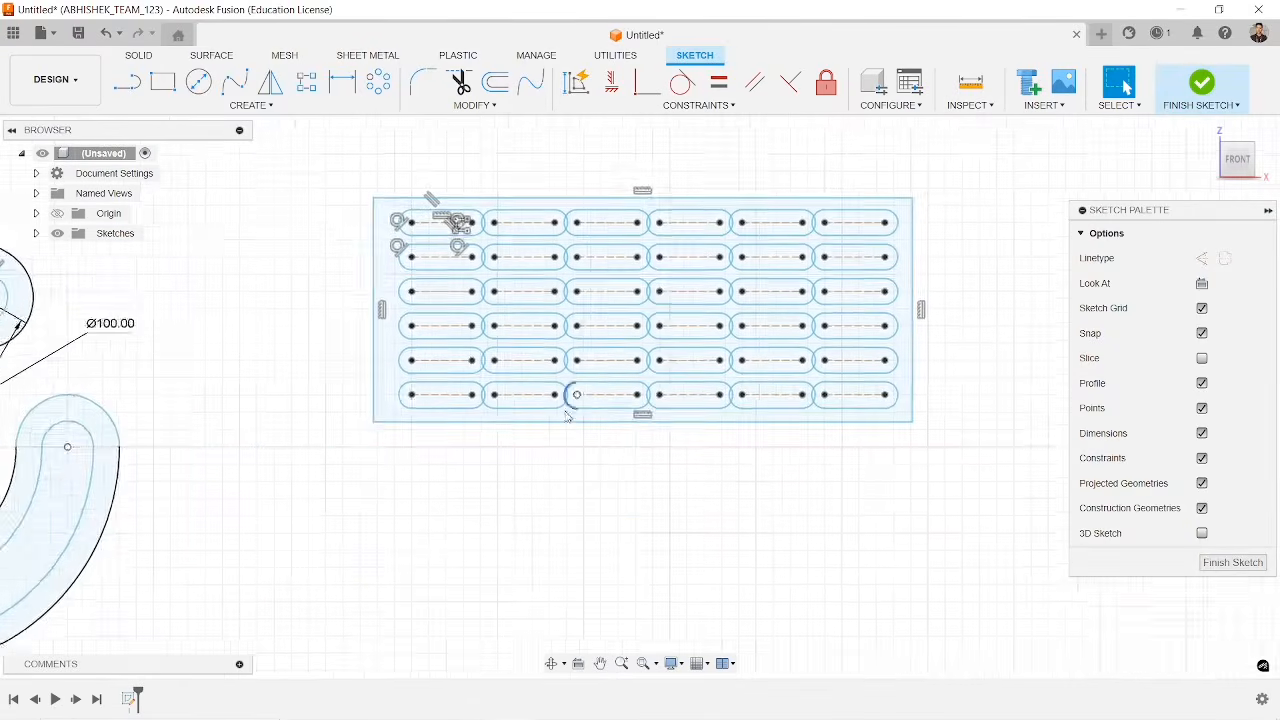
pyautogui.scroll(-2, 560, 410)
pyautogui.moveTo(304, 448)
pyautogui.mouseDown(button='middle')
pyautogui.moveTo(537, 403)
pyautogui.moveTo(657, 400)
pyautogui.mouseUp(button='middle')
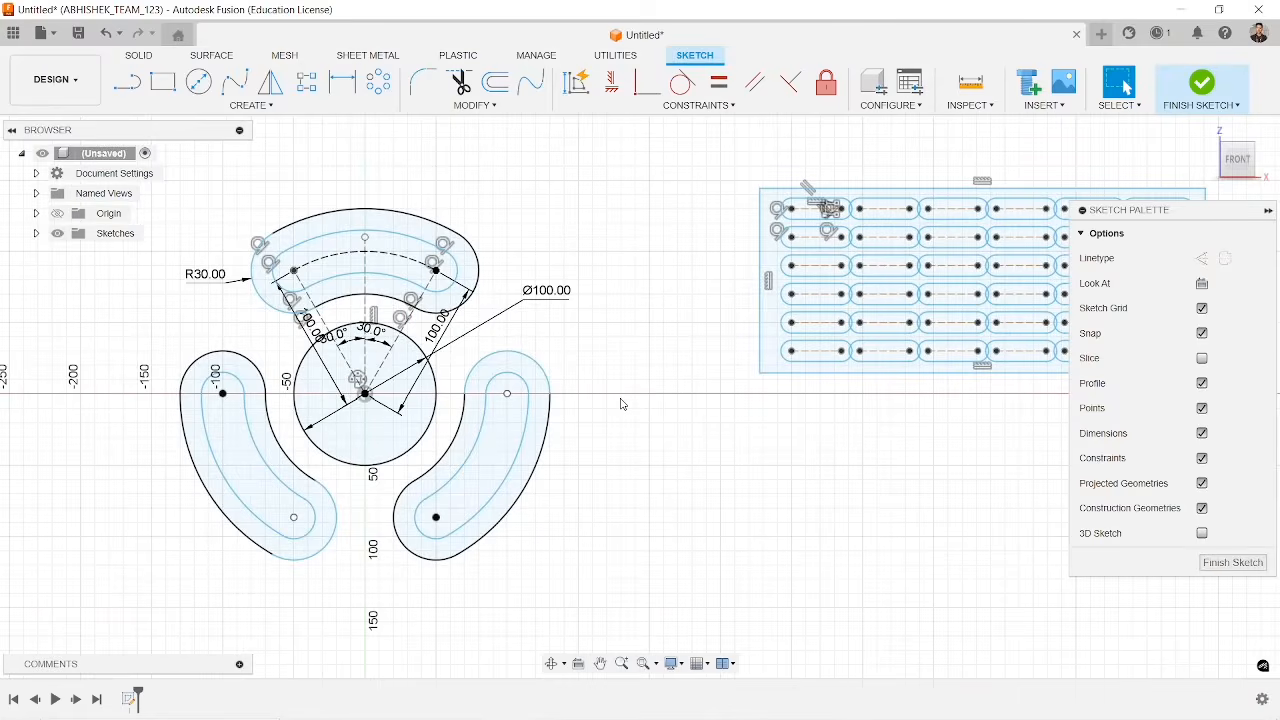
# - Hide the dimensions and the constraint symbols in the sketch display
pyautogui.scroll(-1, 668, 420)
pyautogui.moveTo(677, 431)
pyautogui.mouseDown(button='middle')
pyautogui.moveTo(608, 431)
pyautogui.moveTo(784, 386)
pyautogui.mouseUp(button='middle')
pyautogui.scroll(2, 450, 250)
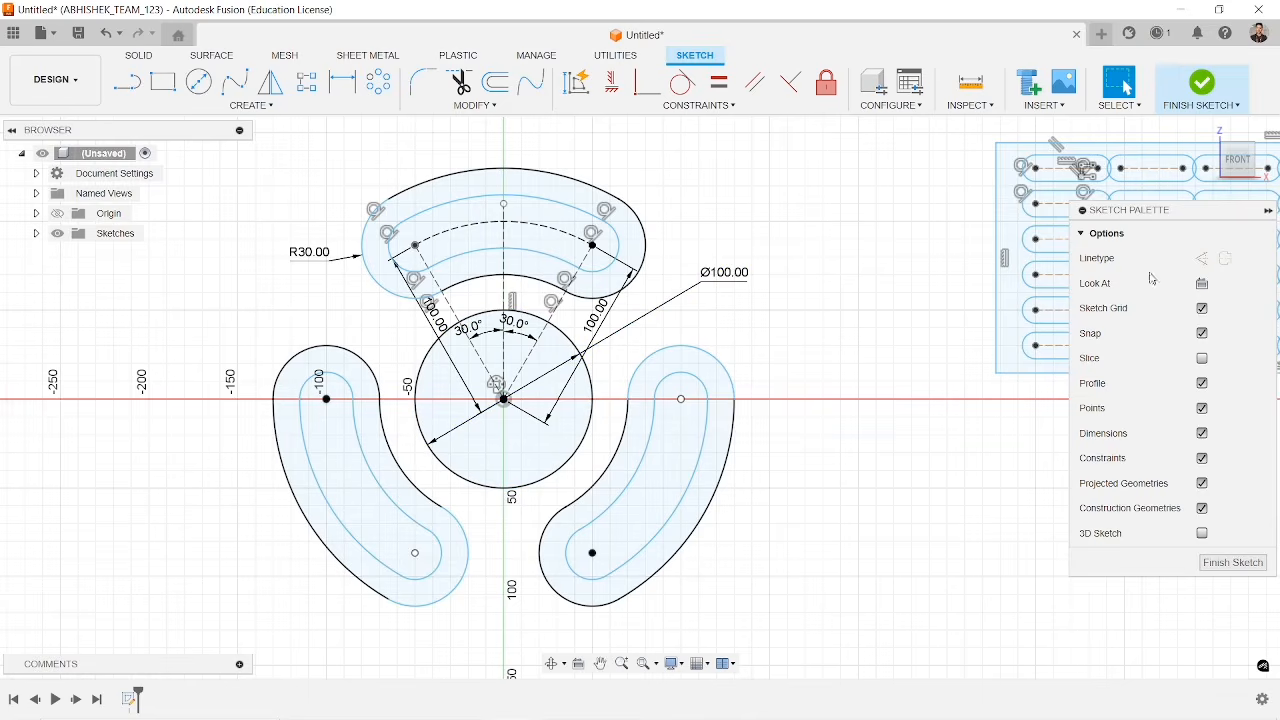
pyautogui.click(1202, 433)
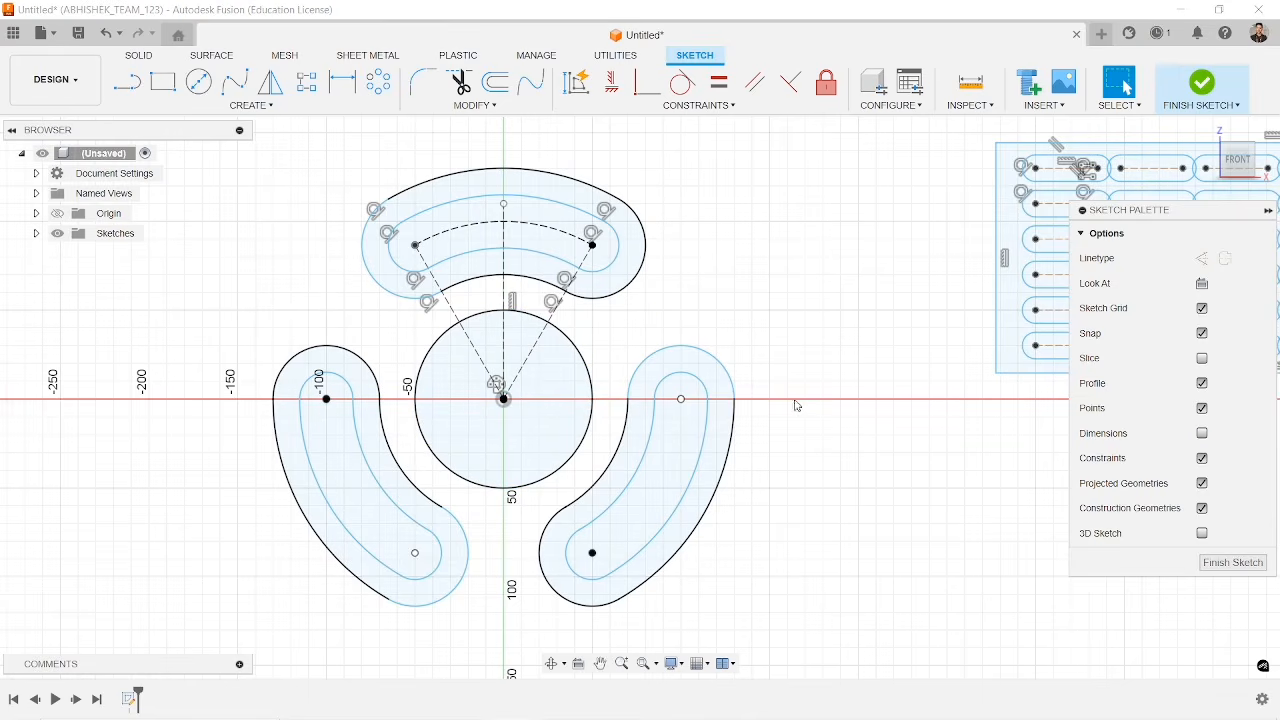
pyautogui.click(1203, 460)
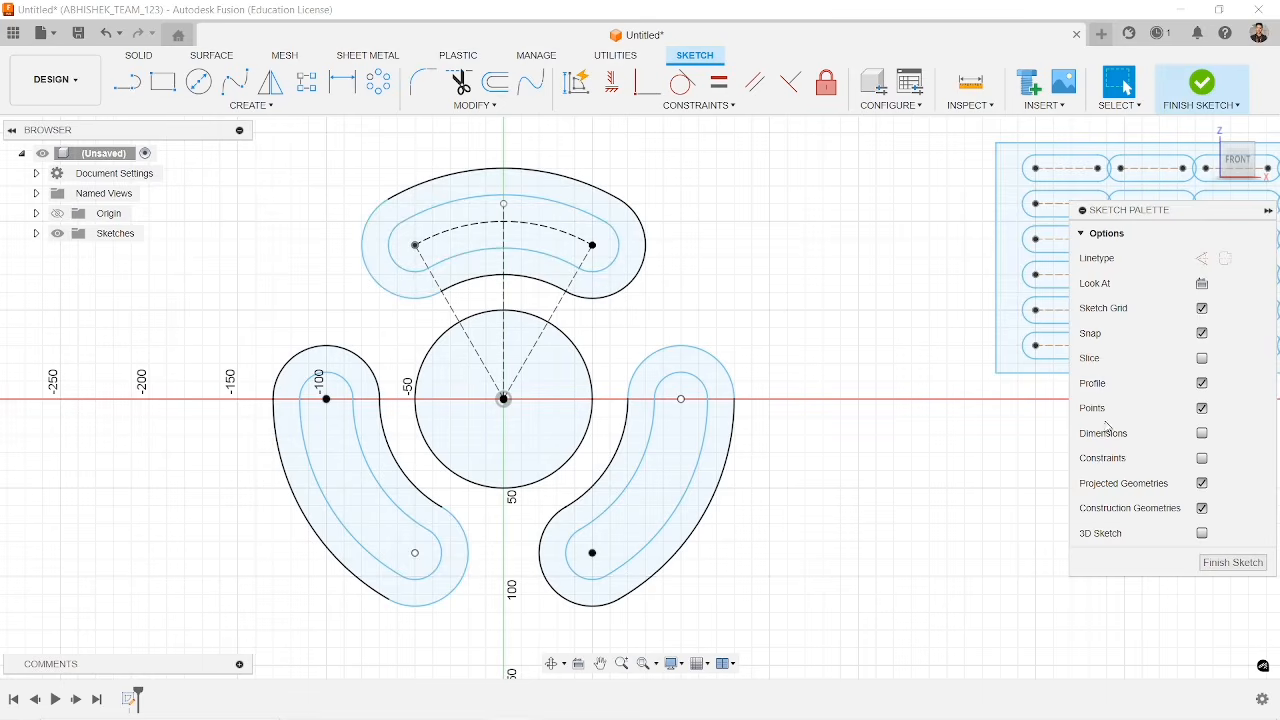
# - Show the sketch dimensions again and switch the constraint symbols on, off and back on
pyautogui.click(1202, 434)
pyautogui.click(1203, 461)
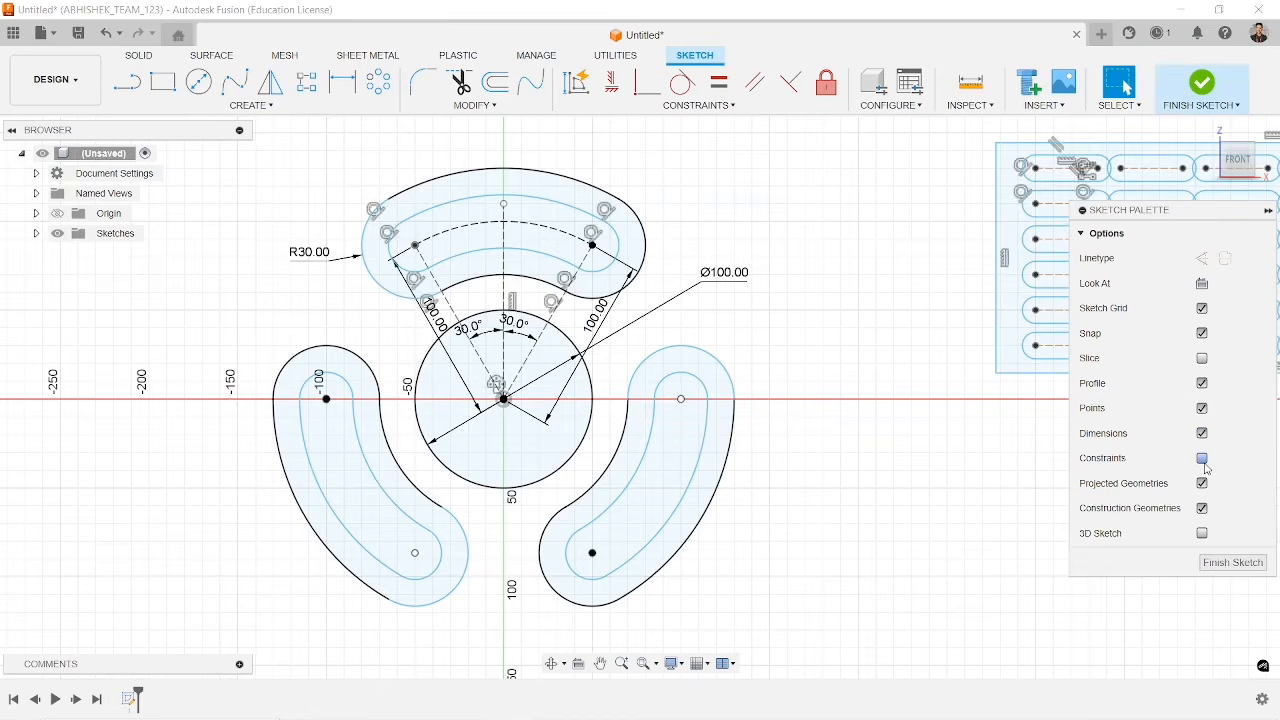
pyautogui.click(1203, 460)
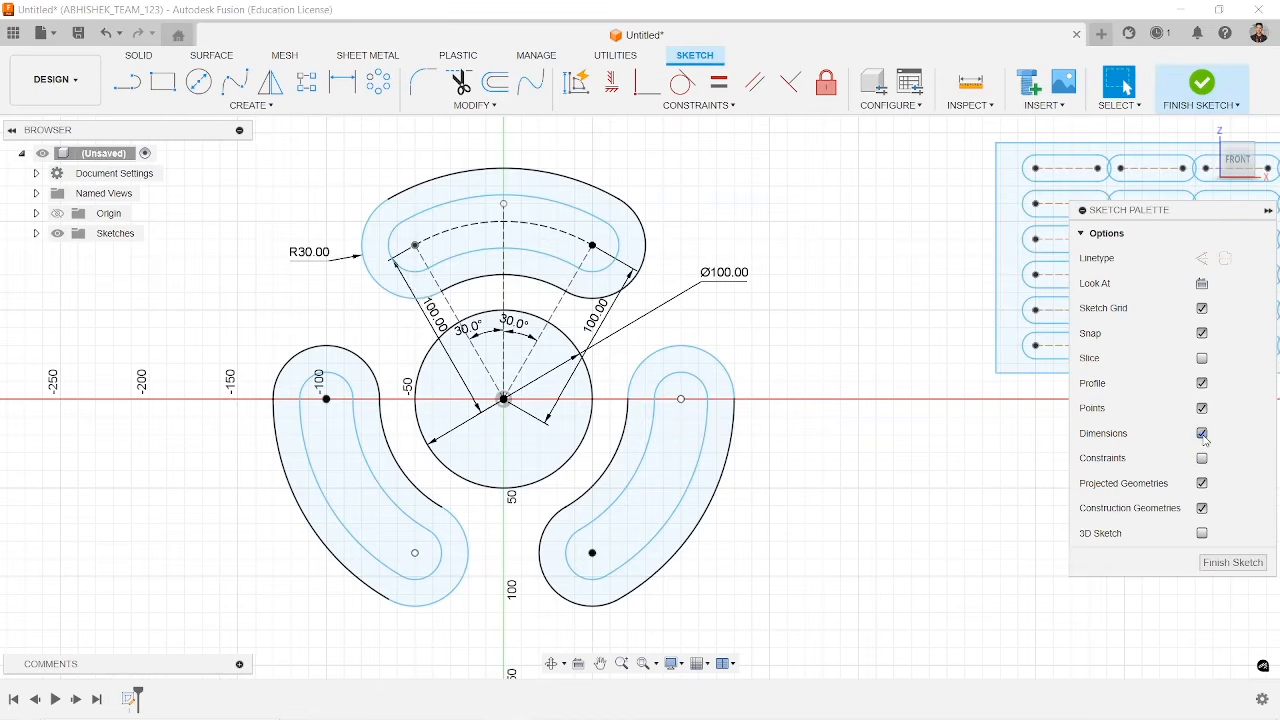
pyautogui.click(1203, 460)
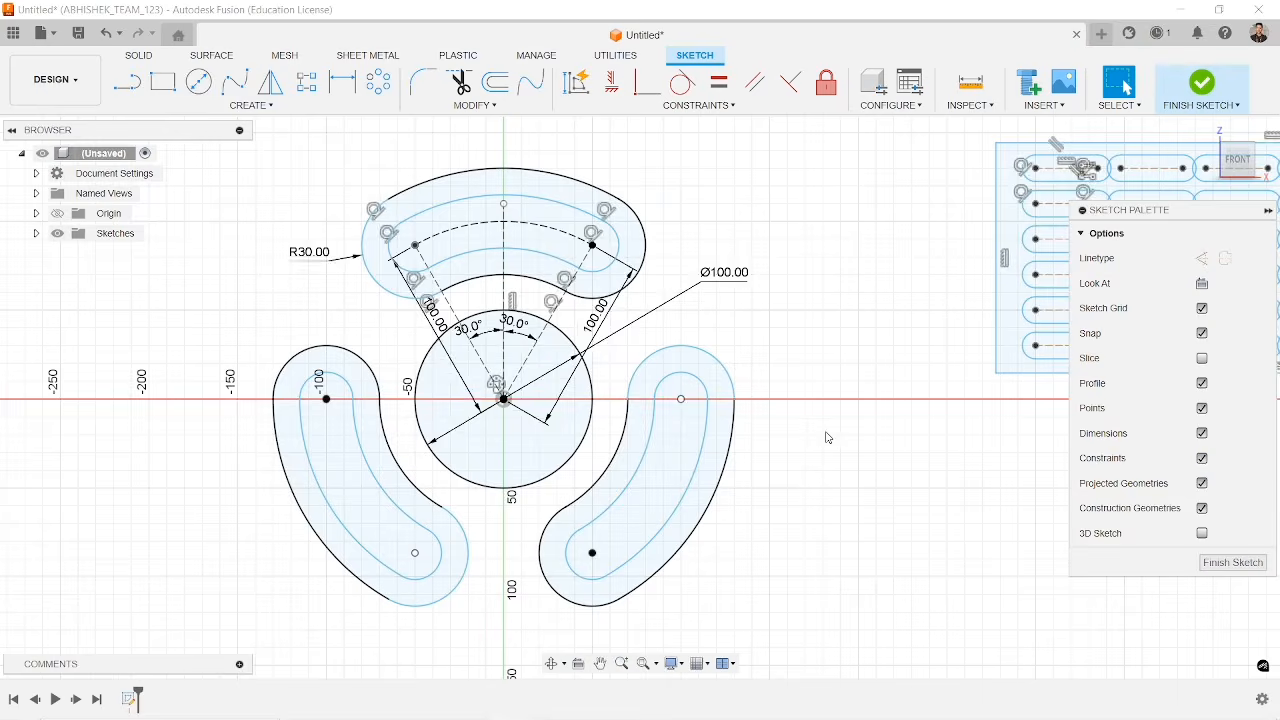
# - Turn off the display of both sketch dimensions and constraints once more
pyautogui.scroll(-3, 825, 433)
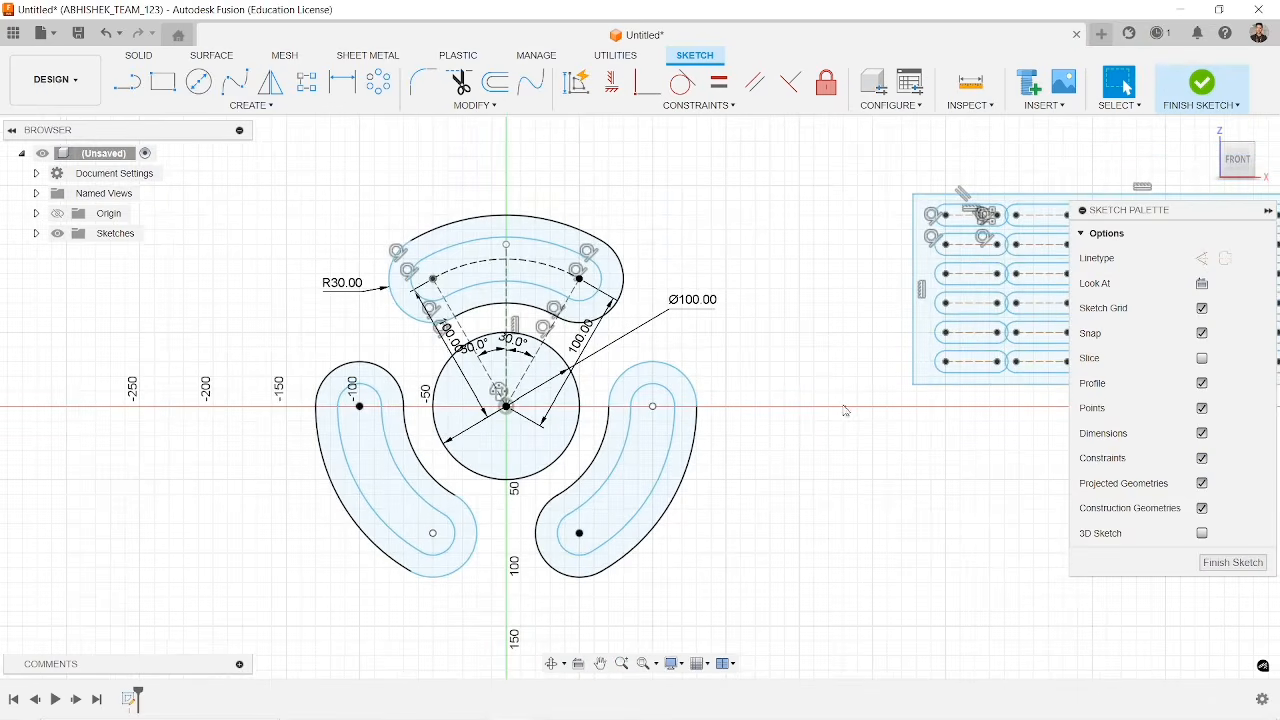
pyautogui.click(1203, 434)
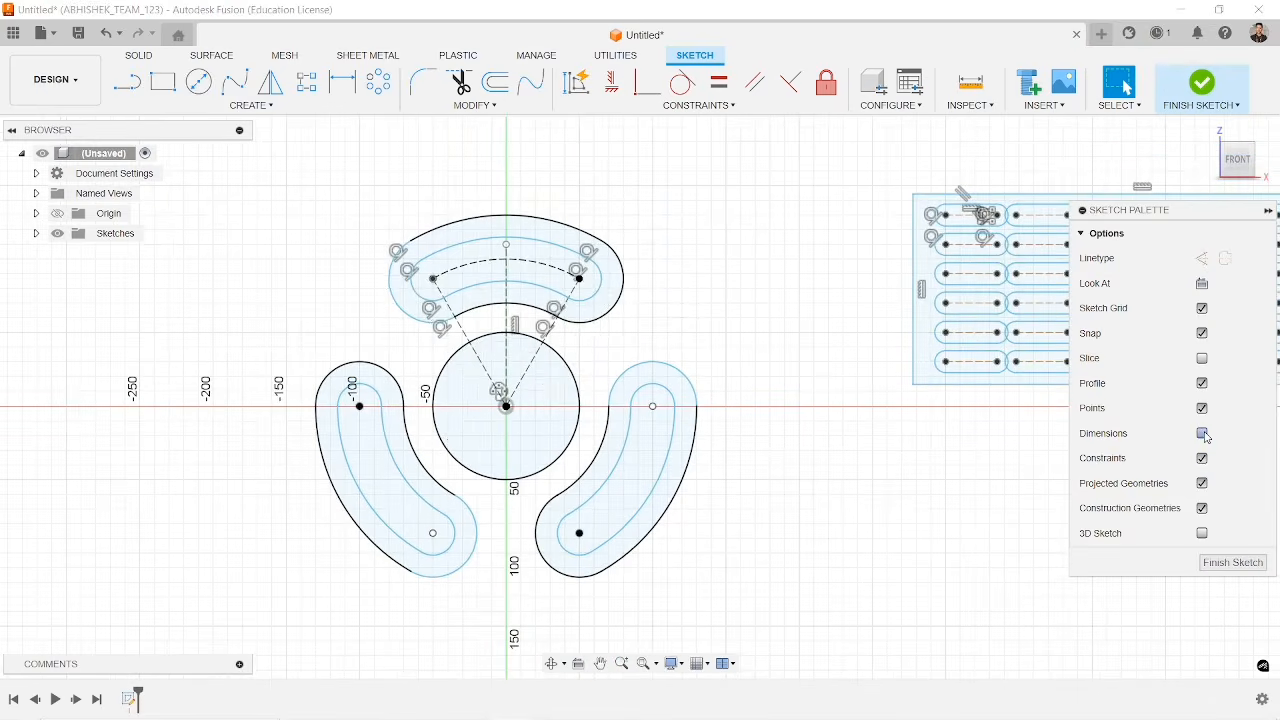
pyautogui.click(1203, 459)
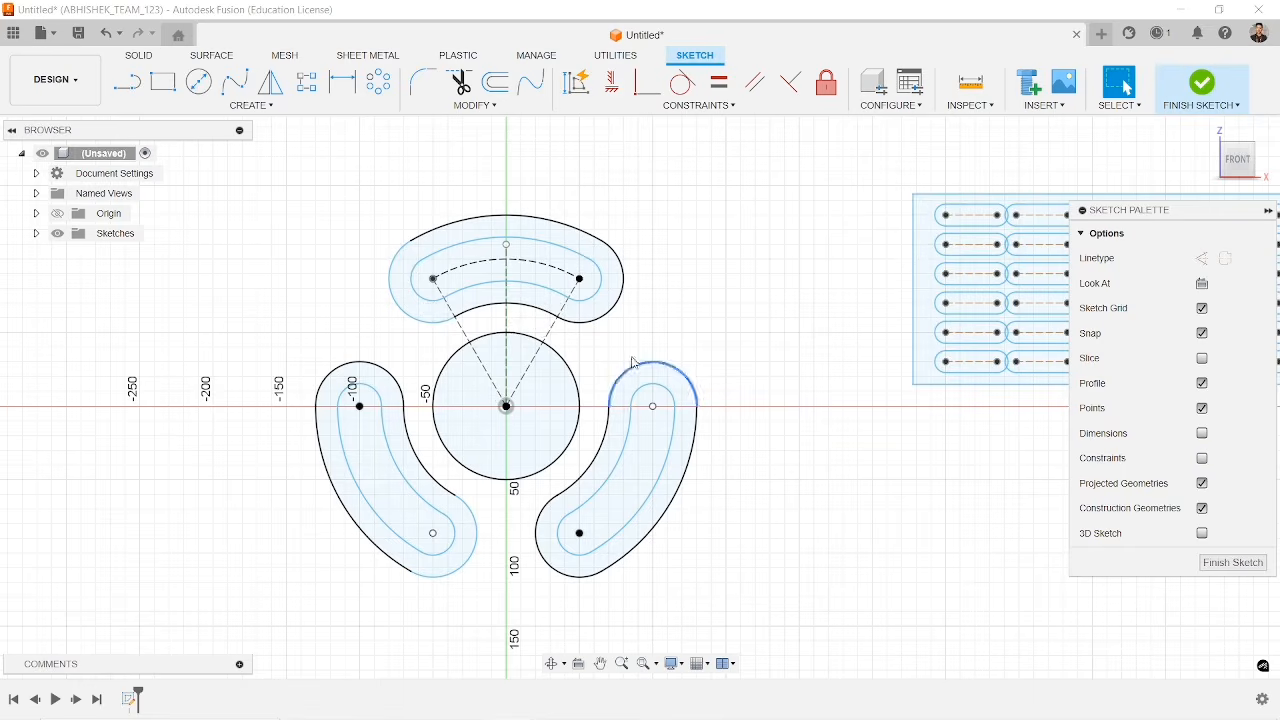
# - Restore the display of the sketch dimensions and constraints
pyautogui.click(1203, 434)
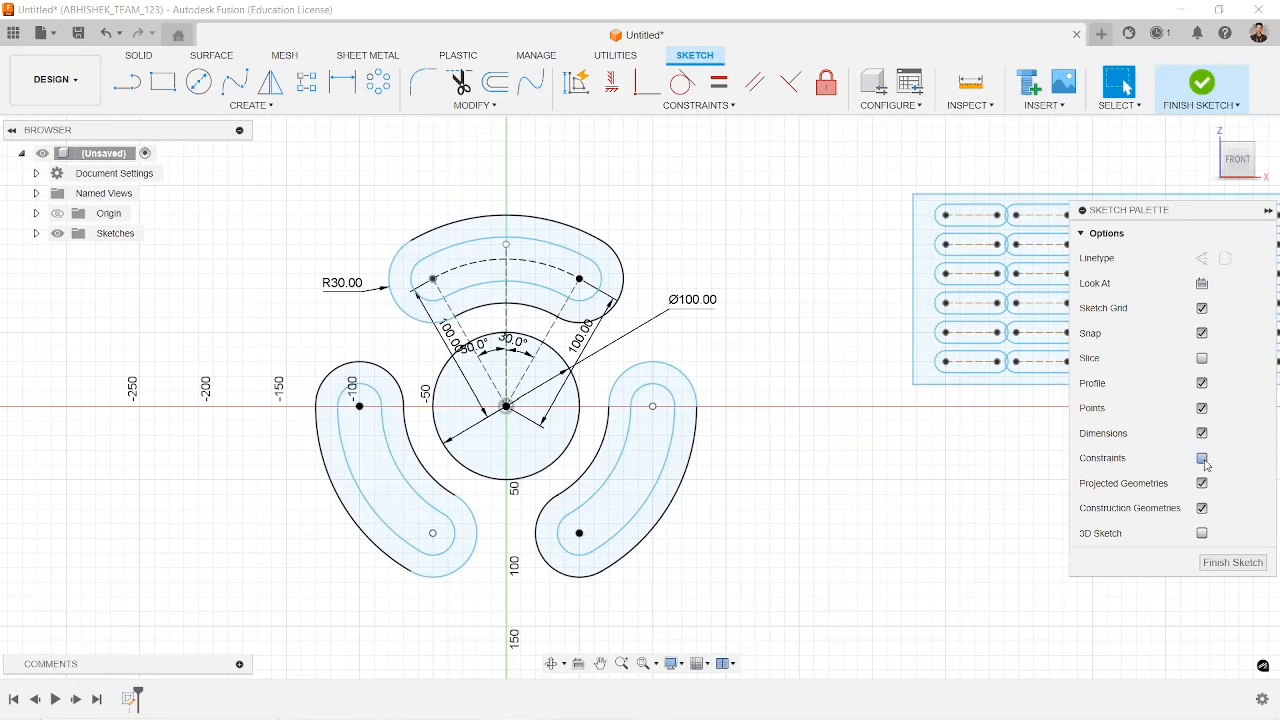
pyautogui.click(1203, 459)
pyautogui.scroll(-5, 795, 414)
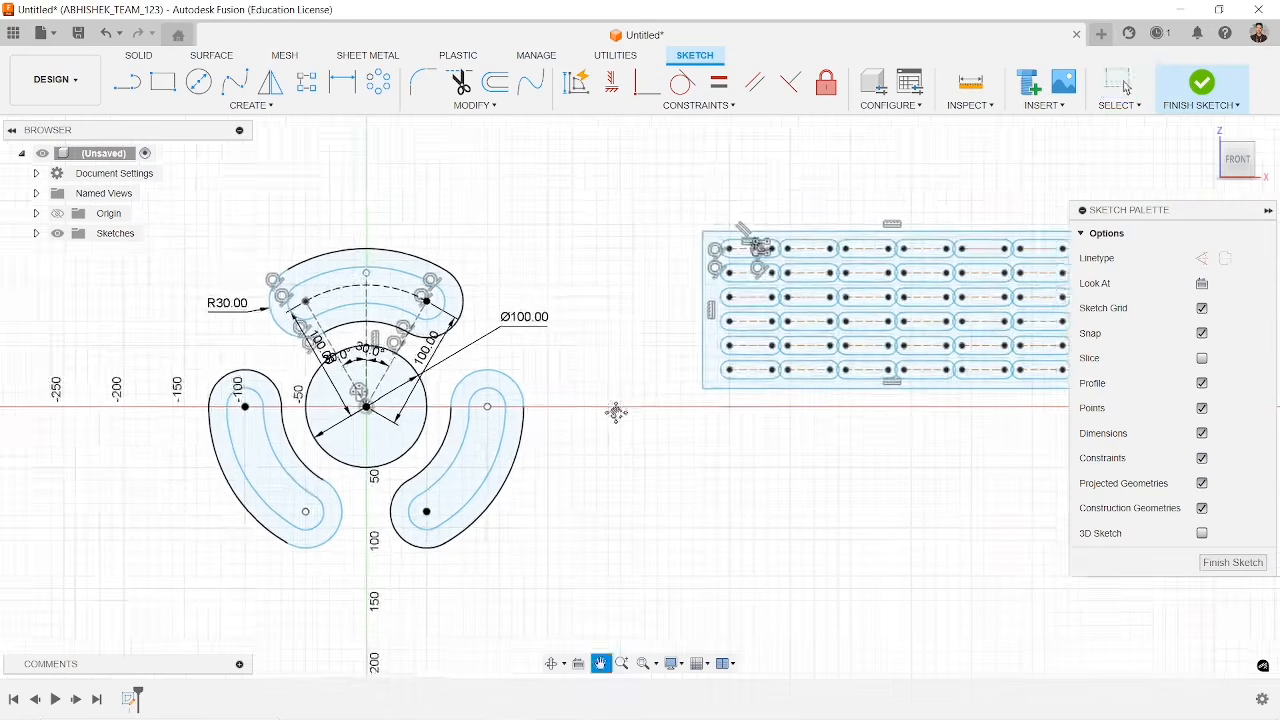
pyautogui.scroll(4, 749, 271)
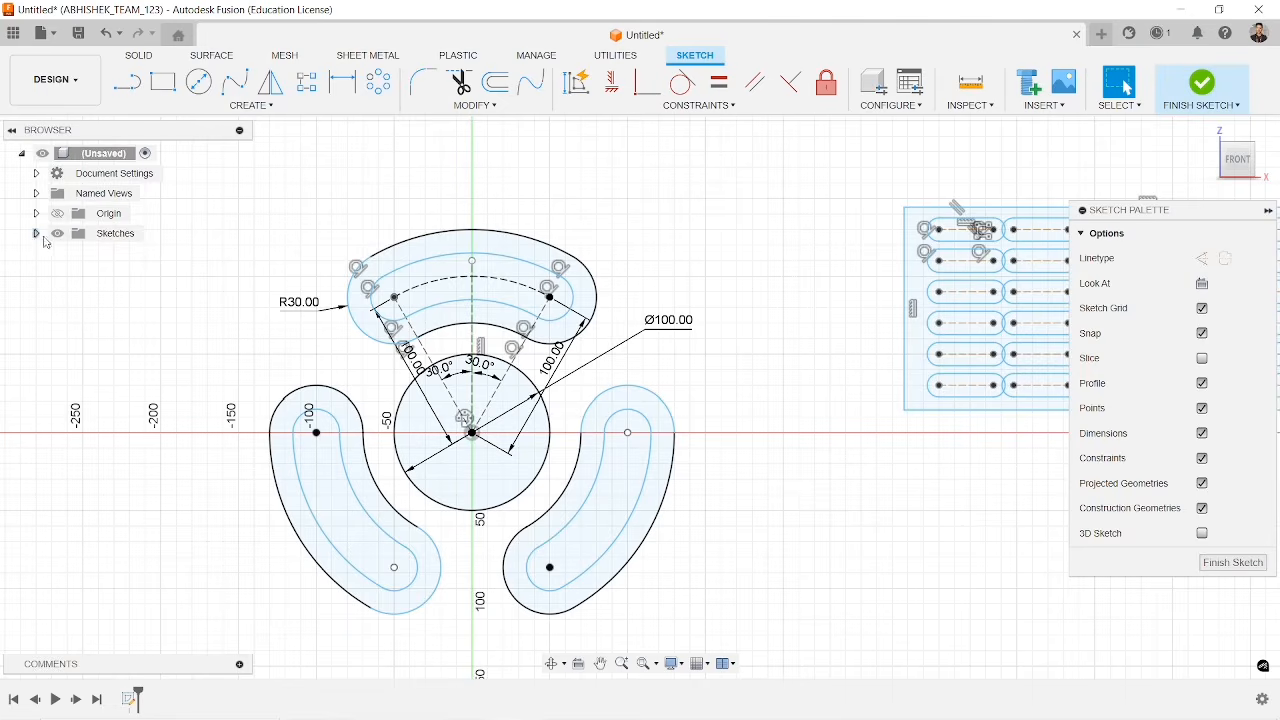
# - Expand the Sketches folder in the browser and finish the current sketch
pyautogui.click(36, 233)
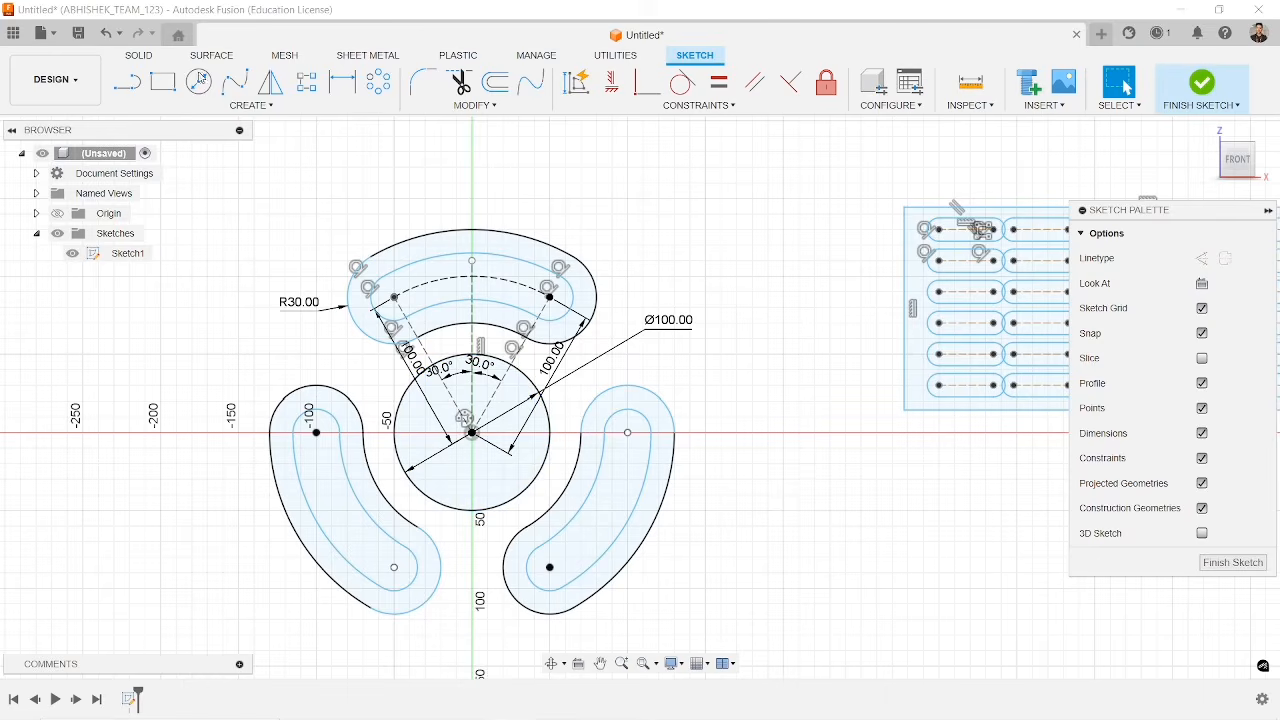
pyautogui.click(148, 60)
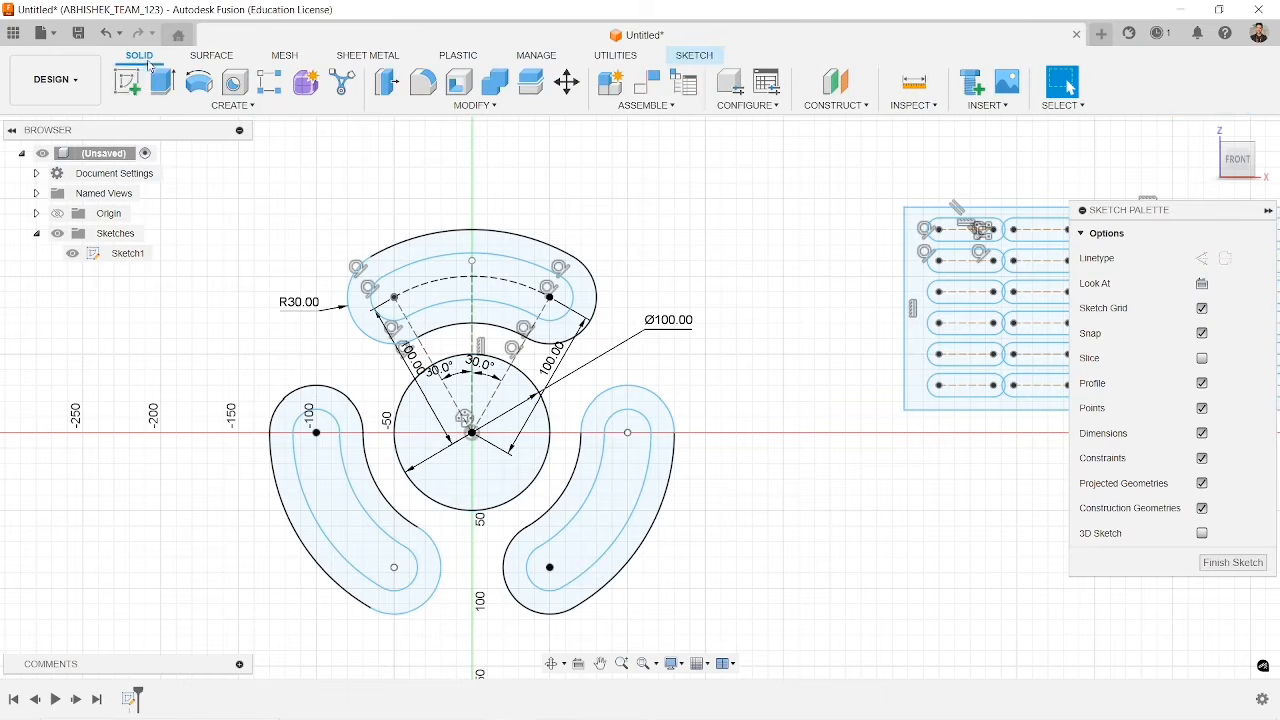
pyautogui.click(126, 88)
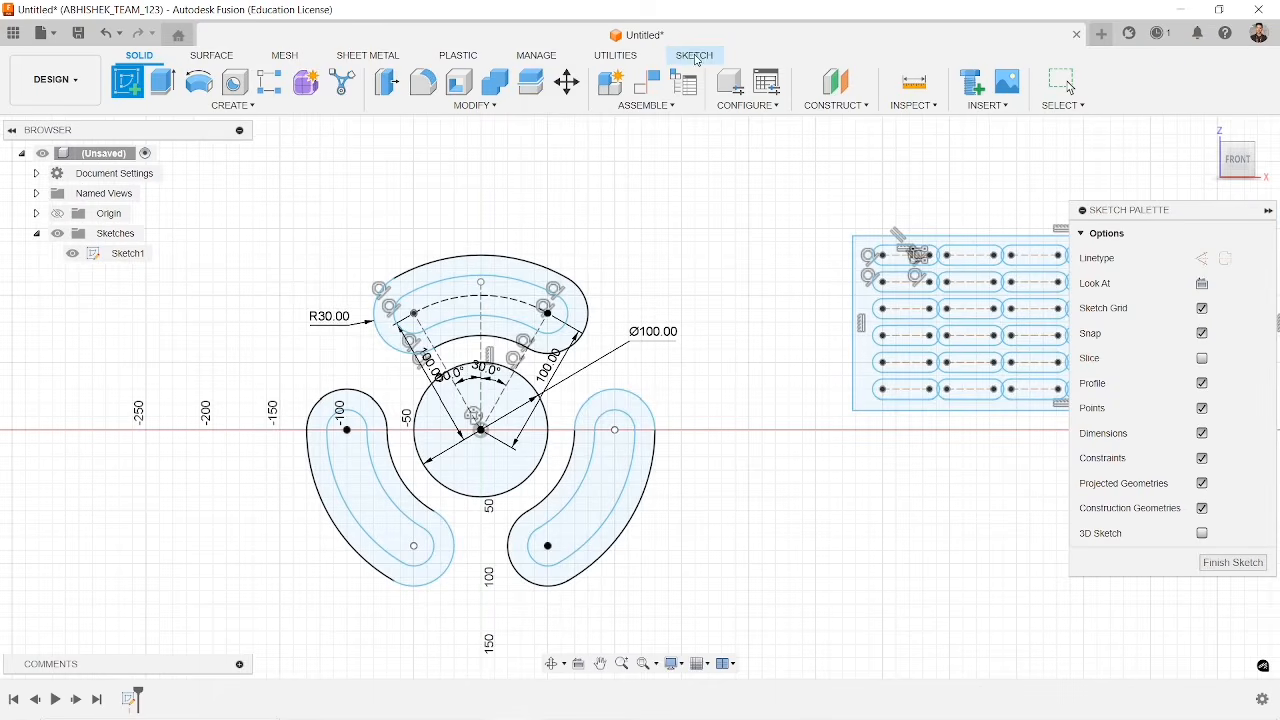
pyautogui.click(696, 57)
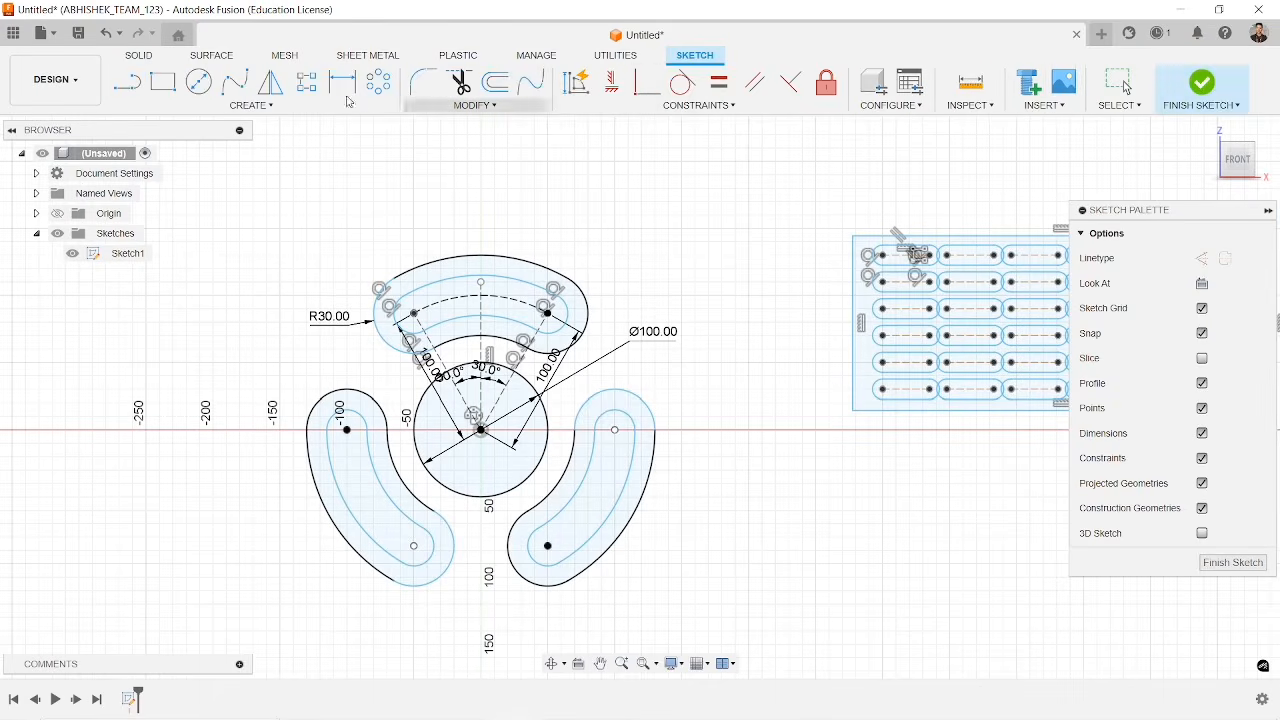
pyautogui.click(1202, 82)
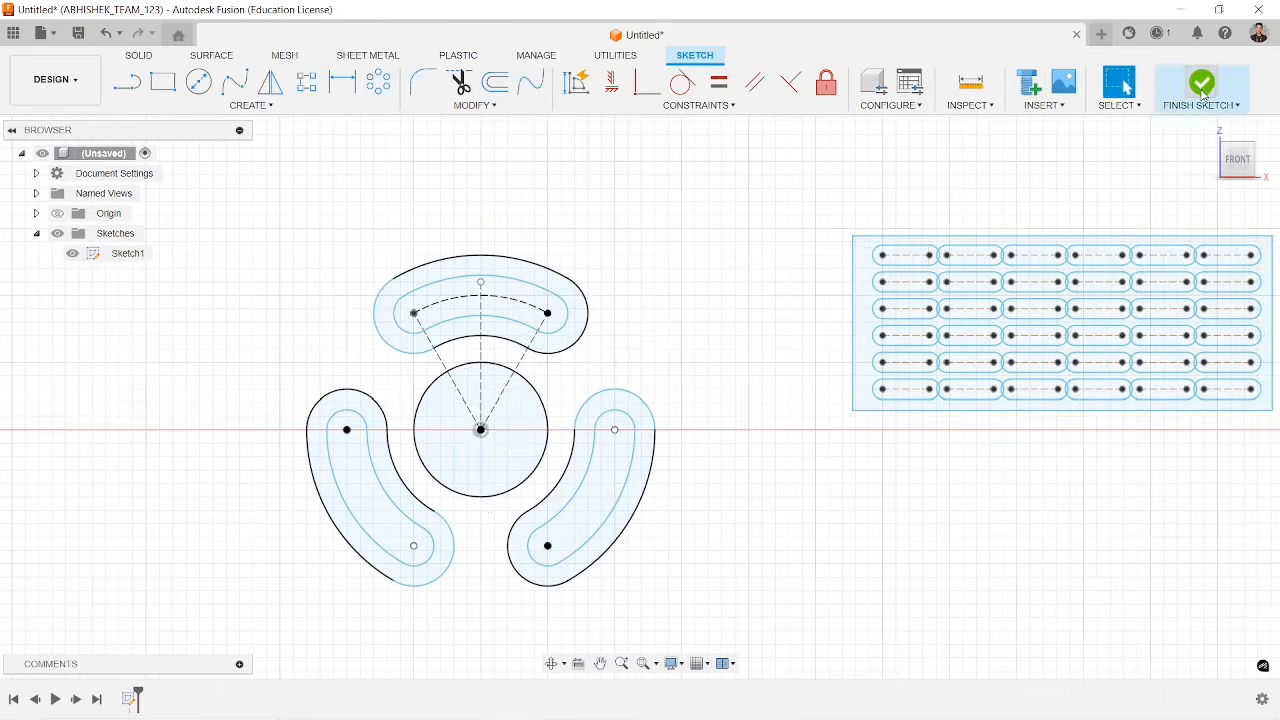
pyautogui.scroll(-2, 640, 254)
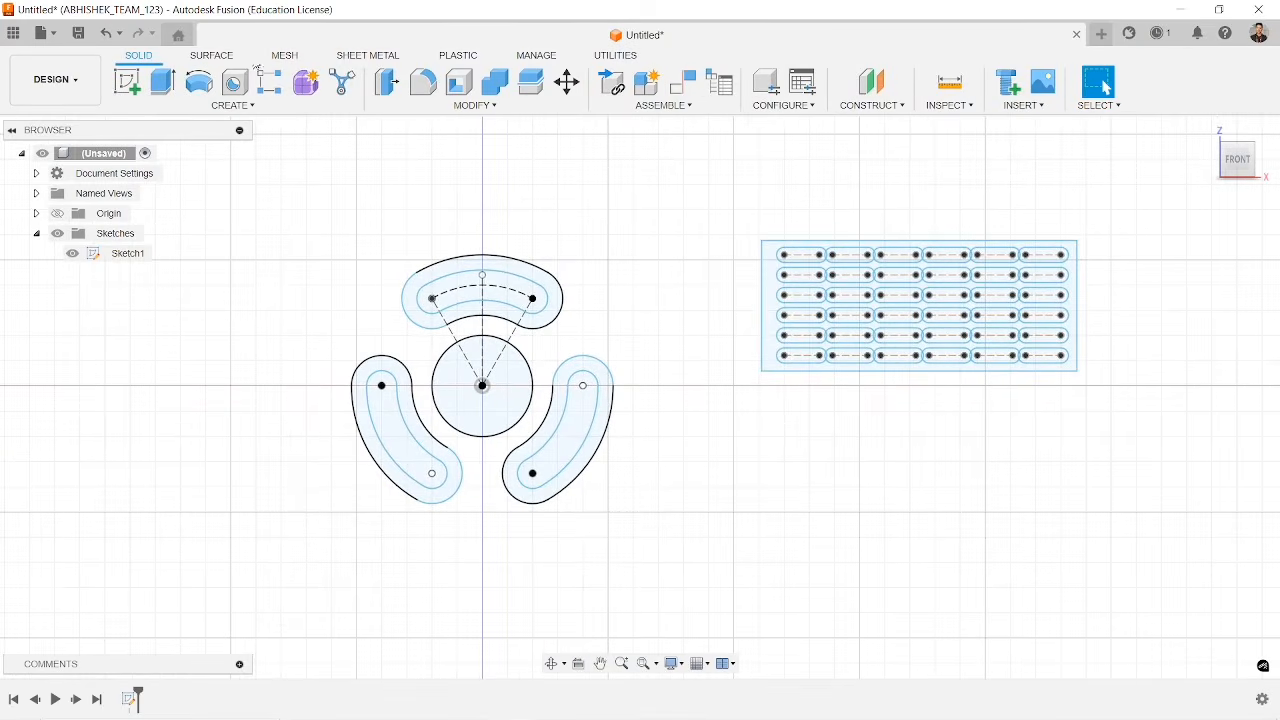
# - Create a second sketch on the front plane and delete that new sketch, Sketch2
pyautogui.click(127, 82)
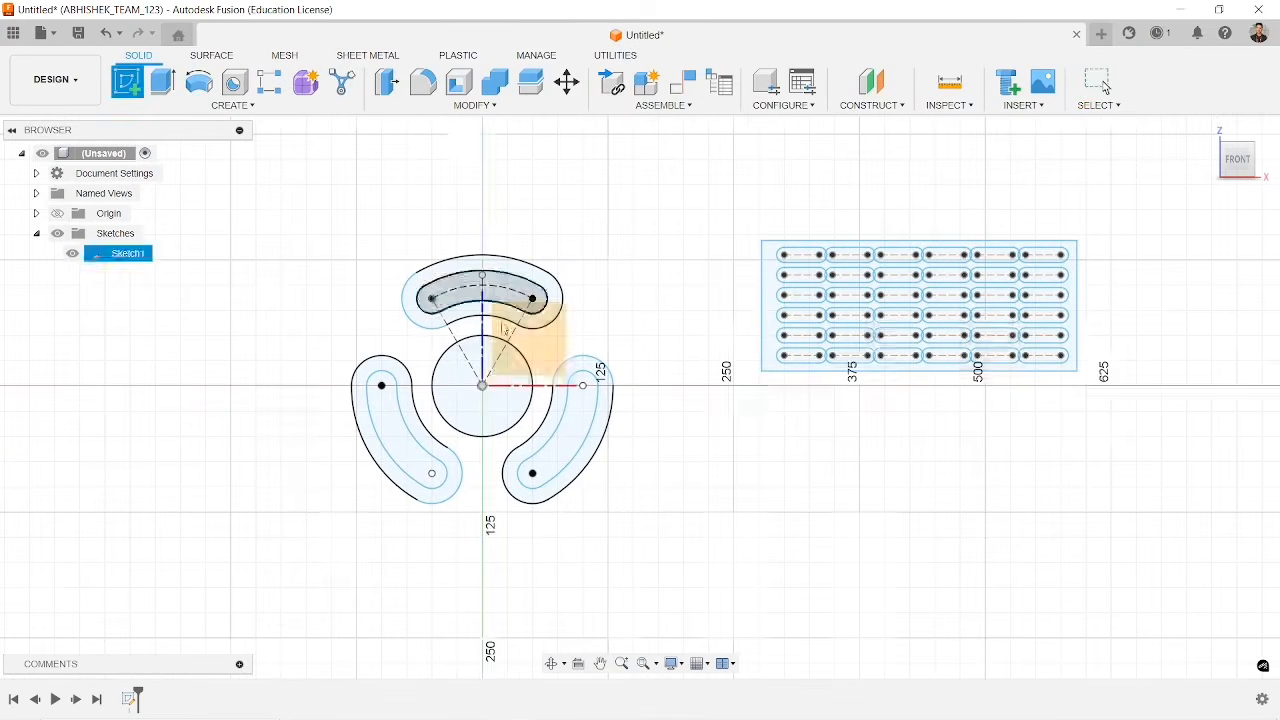
pyautogui.click(540, 345)
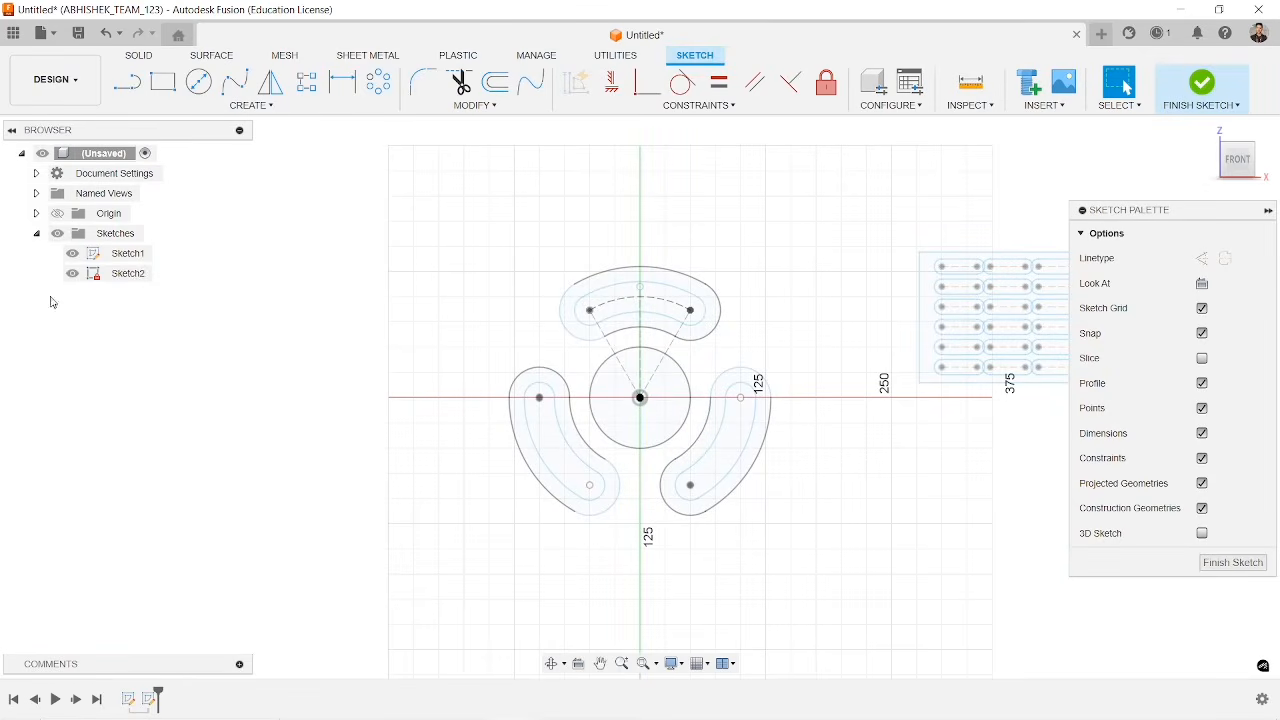
pyautogui.click(125, 282)
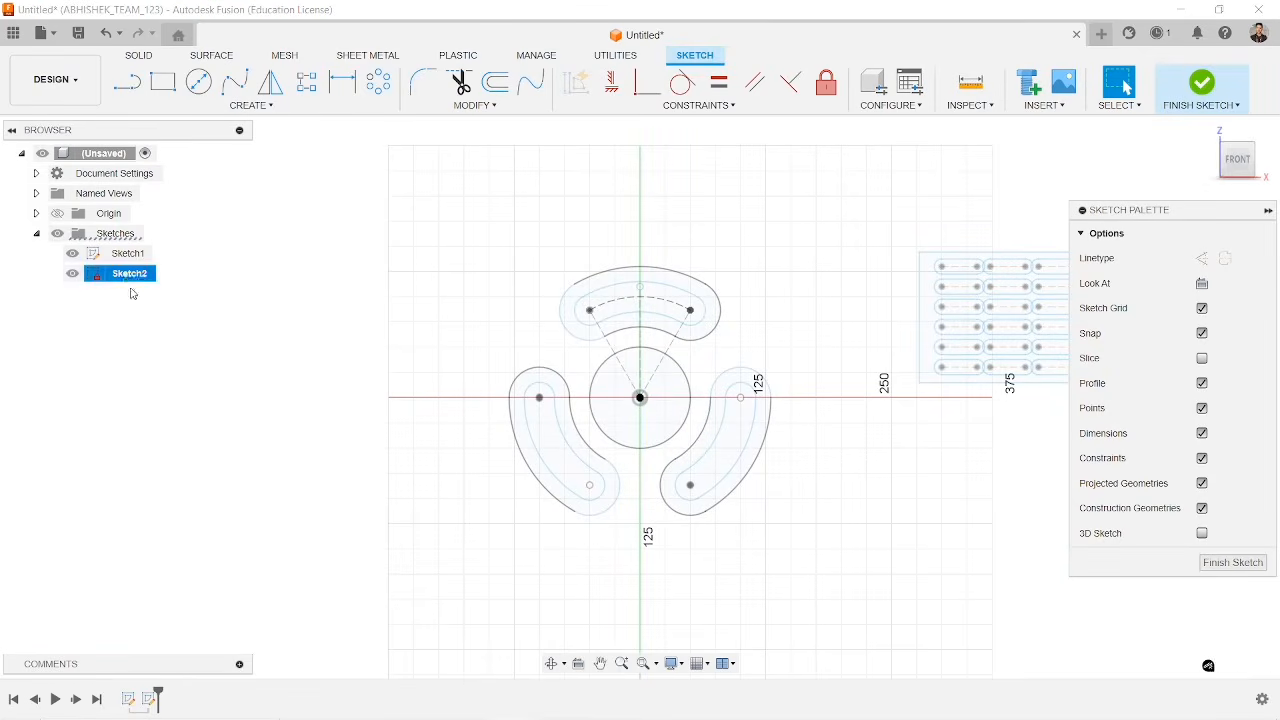
pyautogui.rightClick(125, 280)
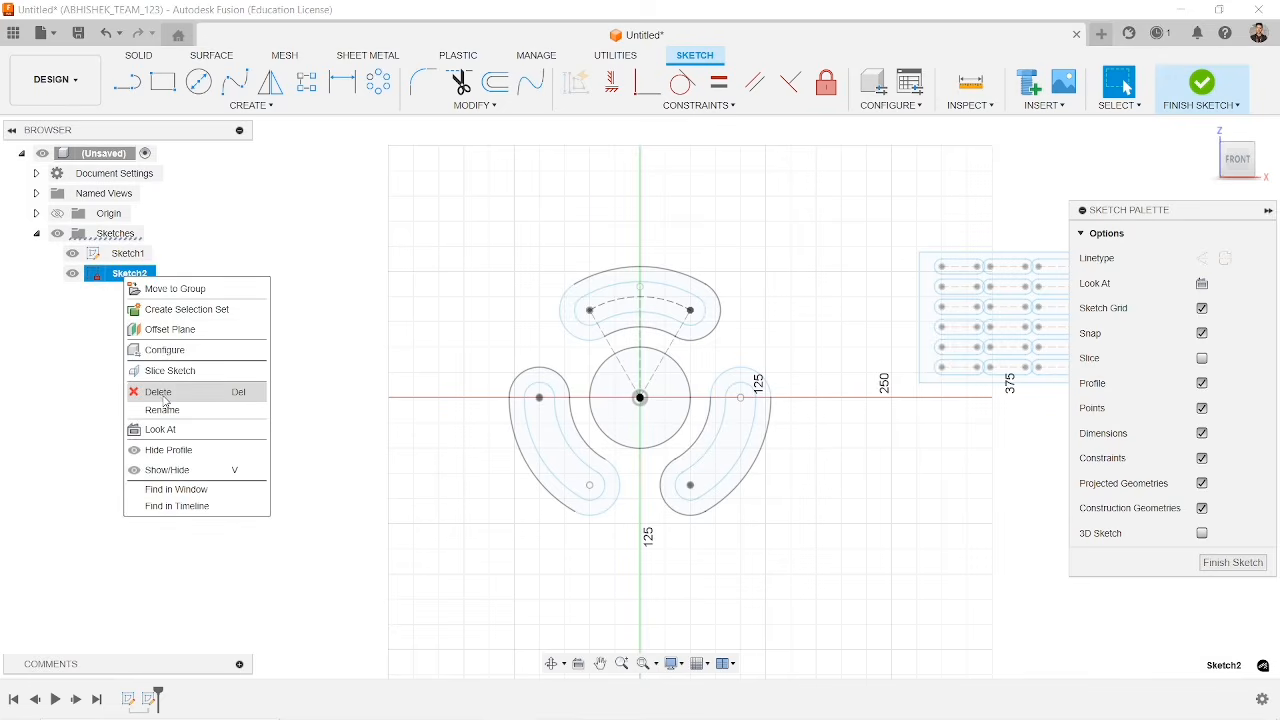
pyautogui.press('Delete')
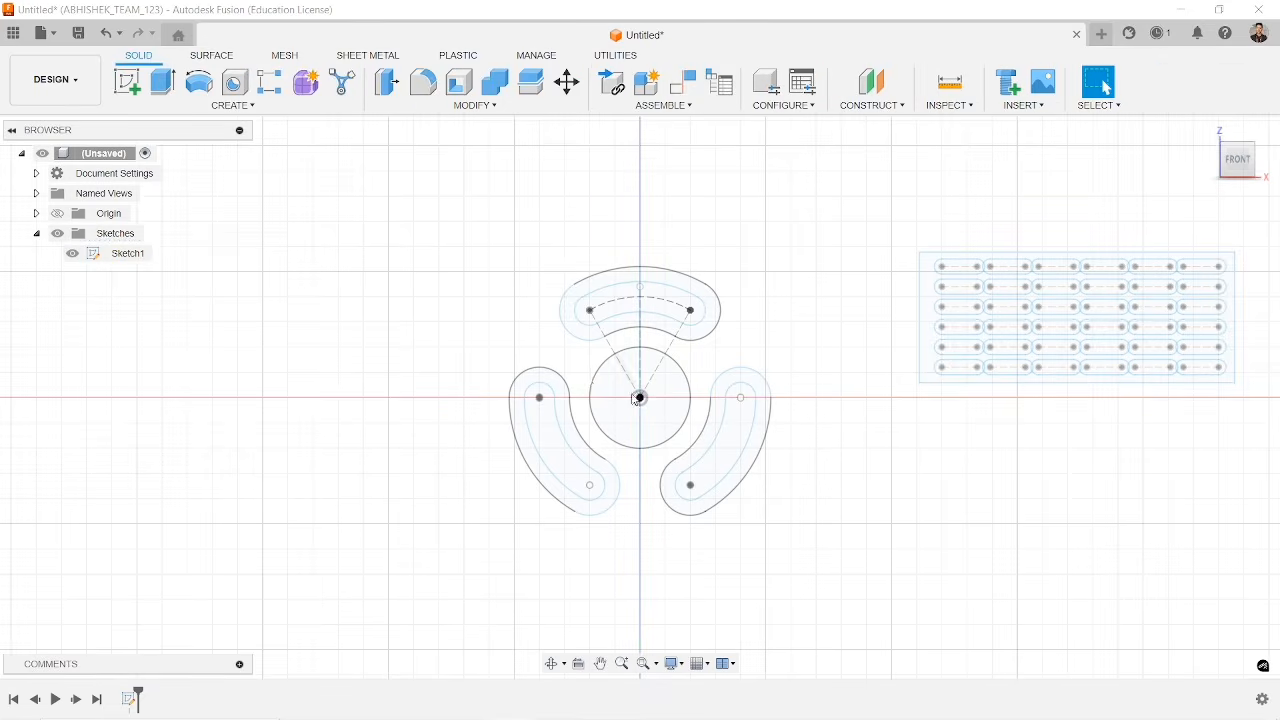
# - Open Sketch1 for editing from the browser and finish it without making changes
pyautogui.rightClick(127, 257)
pyautogui.click(150, 329)
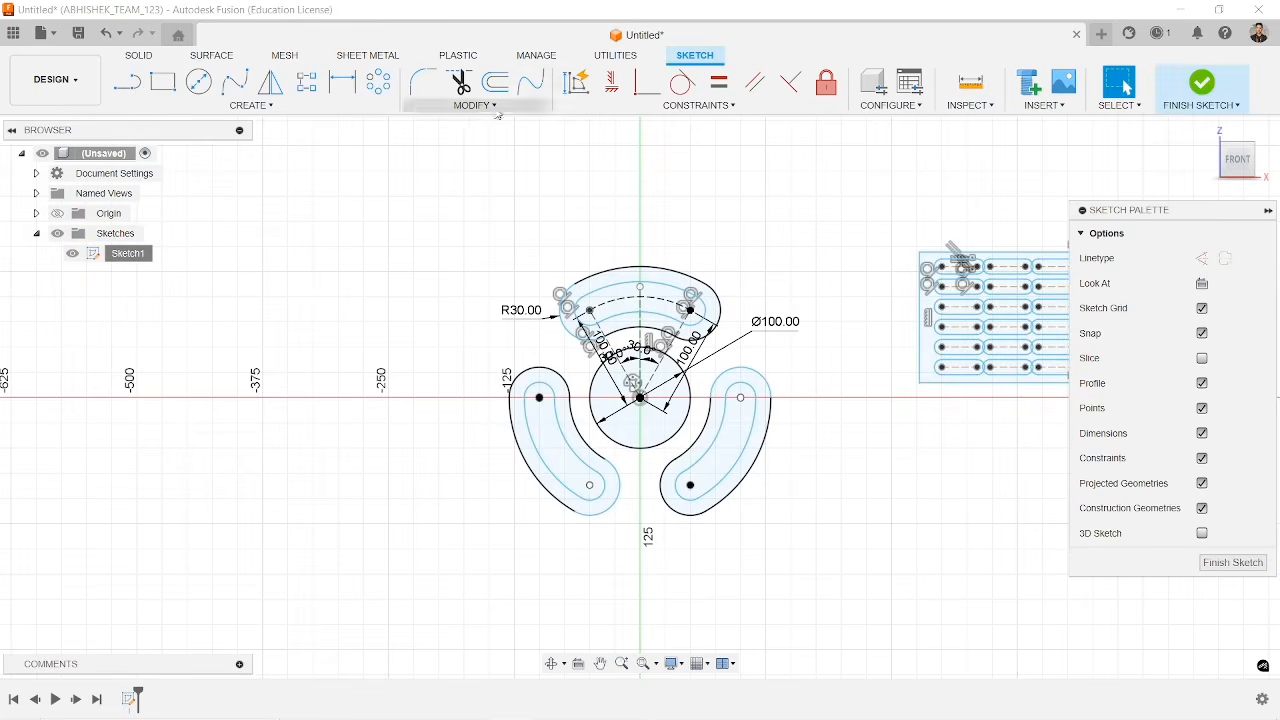
pyautogui.click(1201, 82)
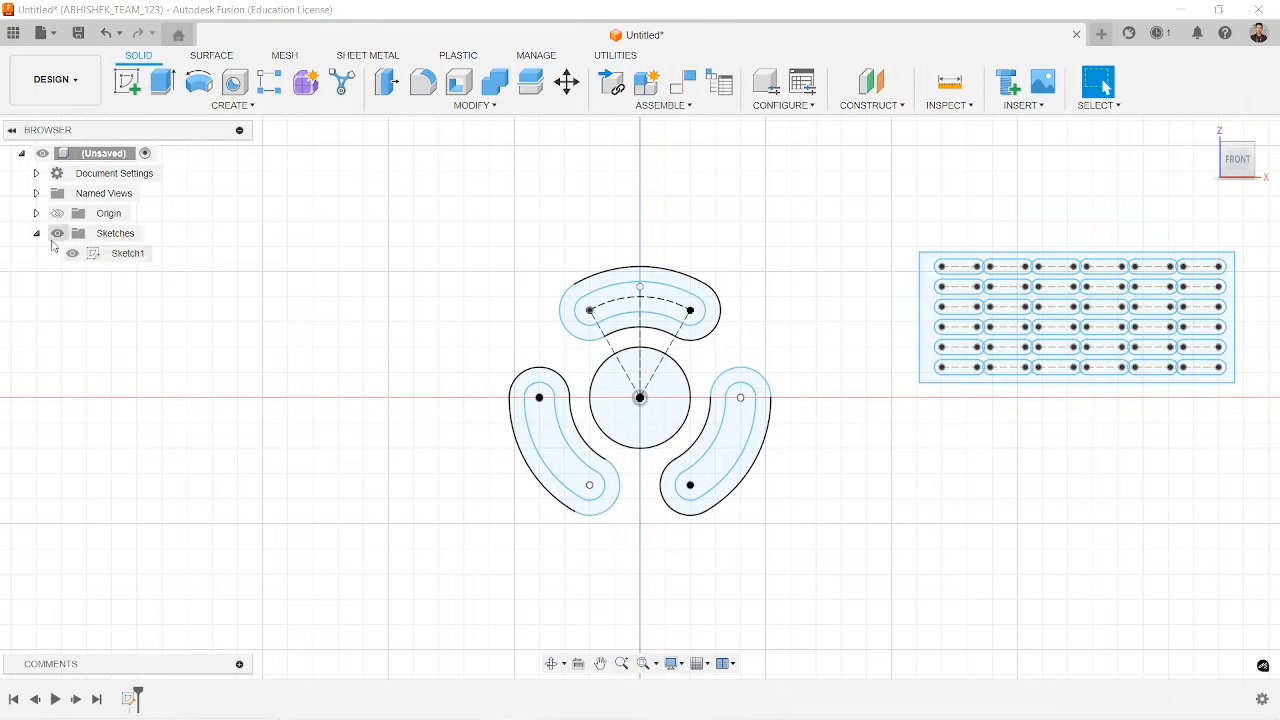
# - Reopen Sketch1 from the browser to continue editing its existing geometry
pyautogui.rightClick(94, 253)
pyautogui.click(125, 327)
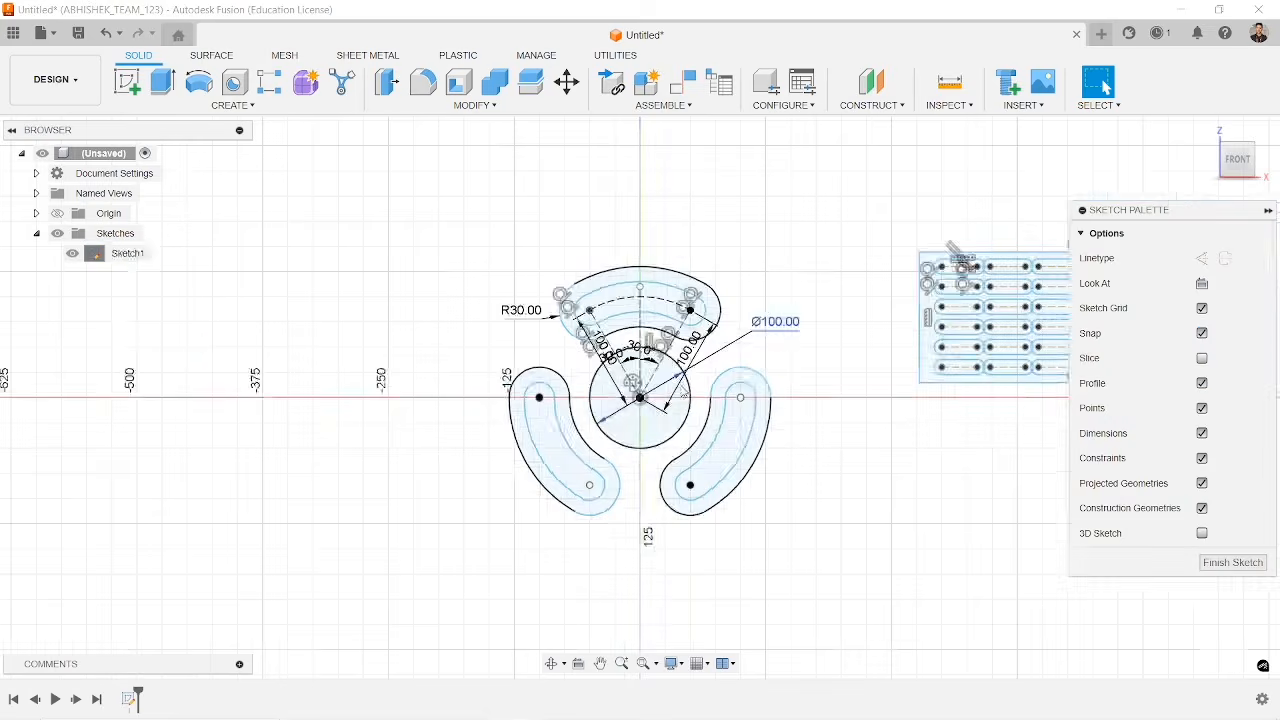
pyautogui.scroll(3, 685, 392)
pyautogui.scroll(-1, 686, 391)
pyautogui.moveTo(686, 391); pyautogui.dragTo(540, 383, button='middle')
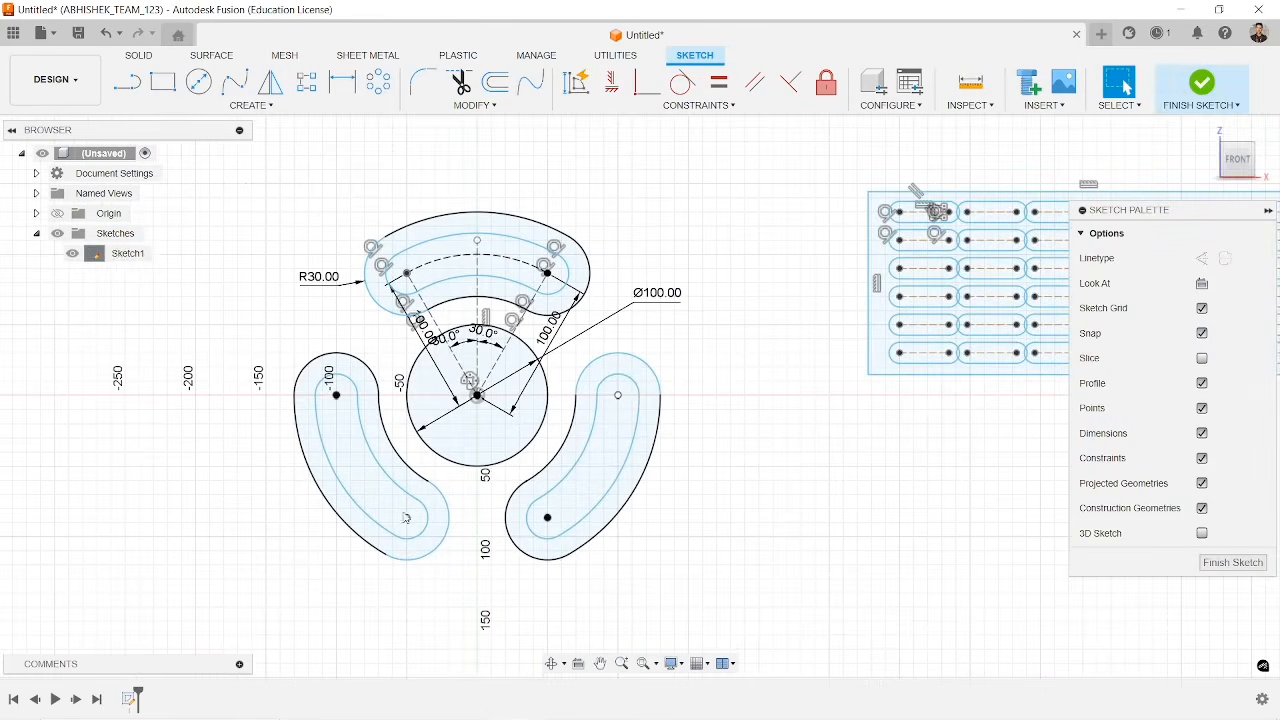
pyautogui.click(577, 506)
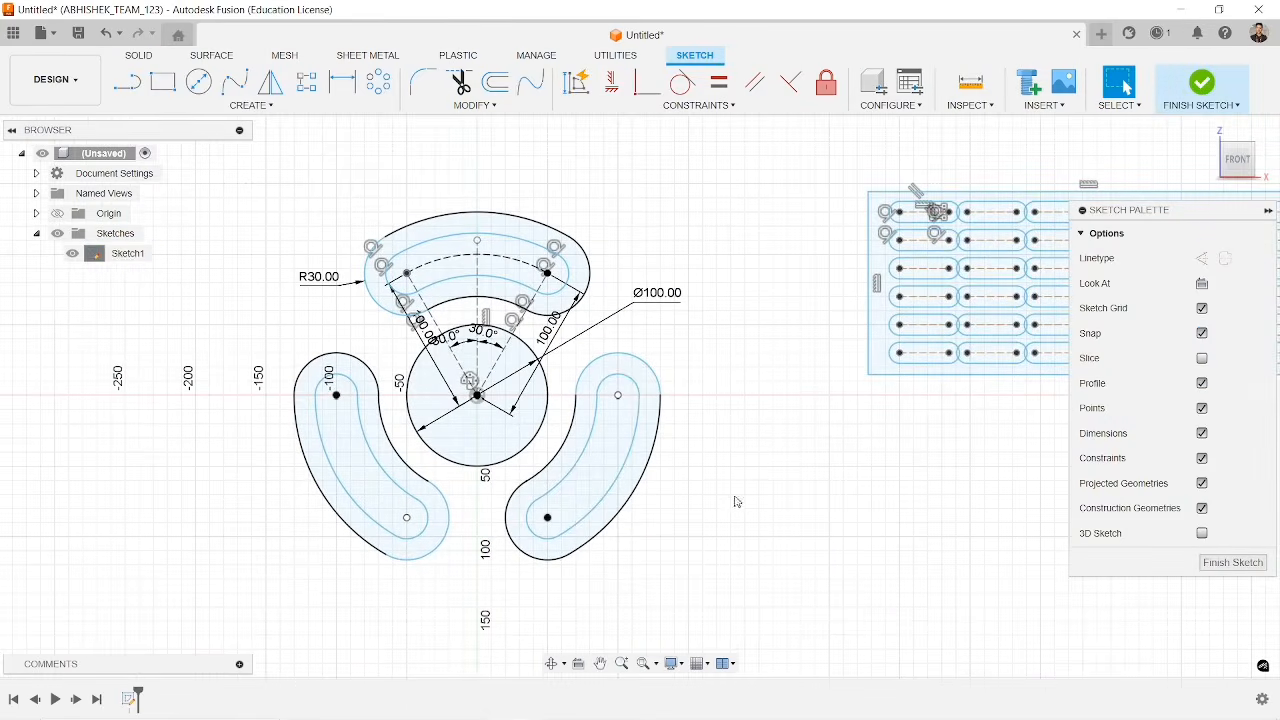